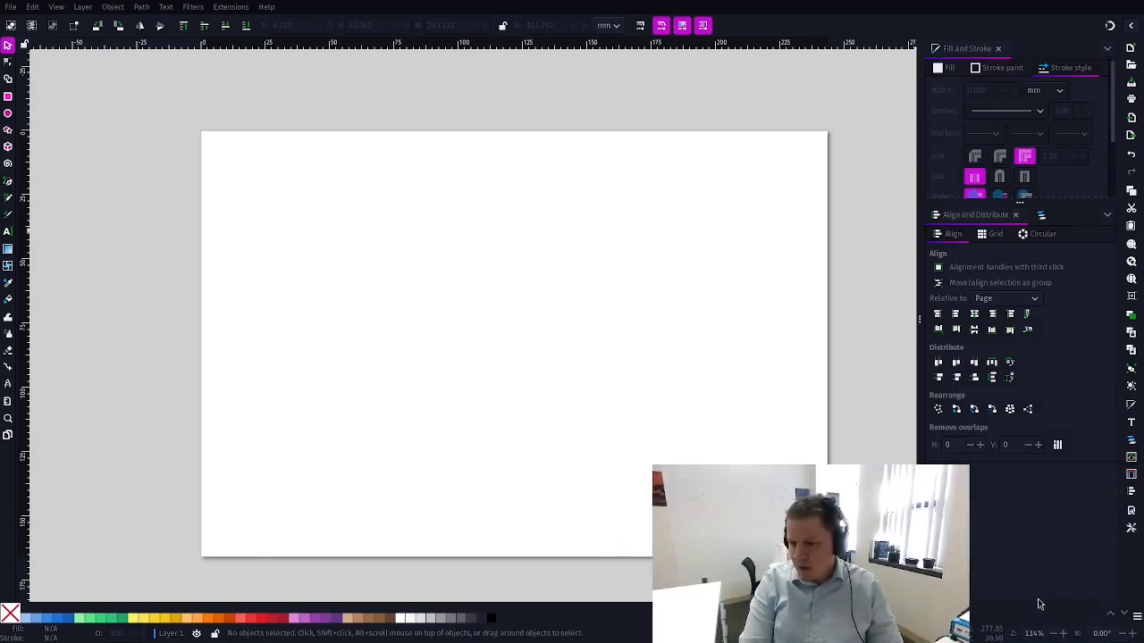
# Step: Enlarge the Fill and Stroke panel so more of the stroke style options fit
pyautogui.click(1040, 604)
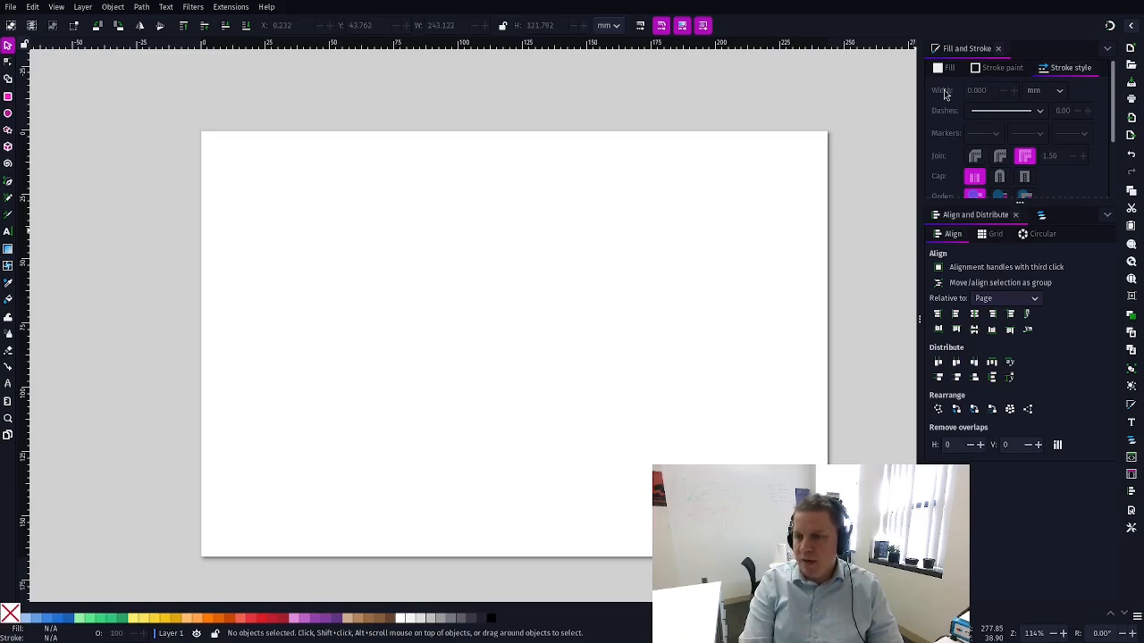
pyautogui.moveTo(1020, 198); pyautogui.dragTo(1022, 240)
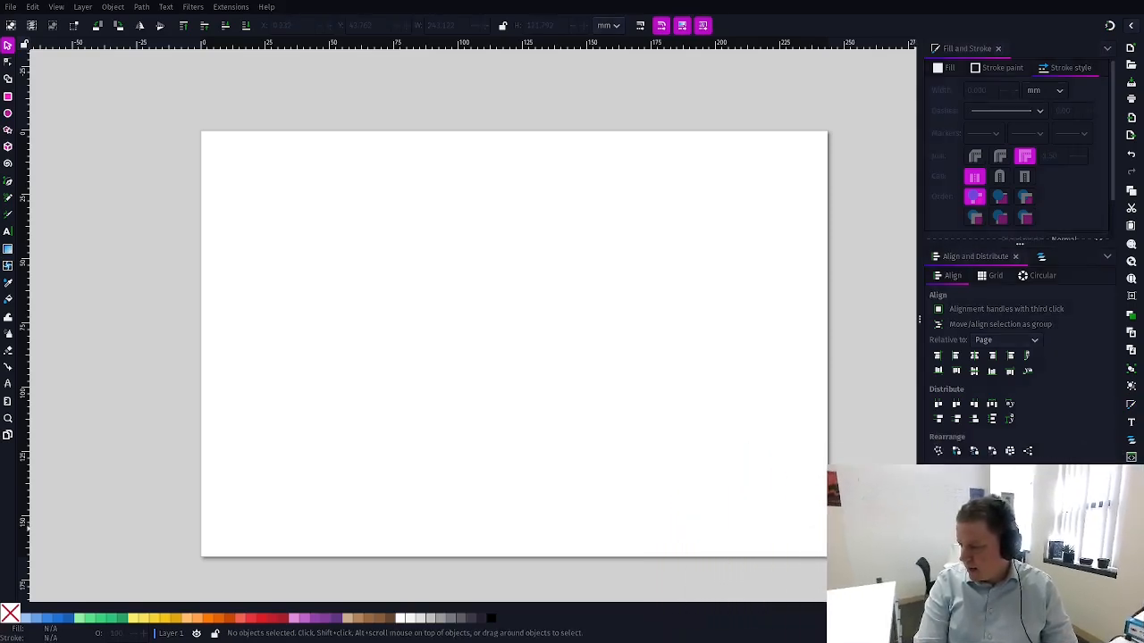
pyautogui.click(243, 179)
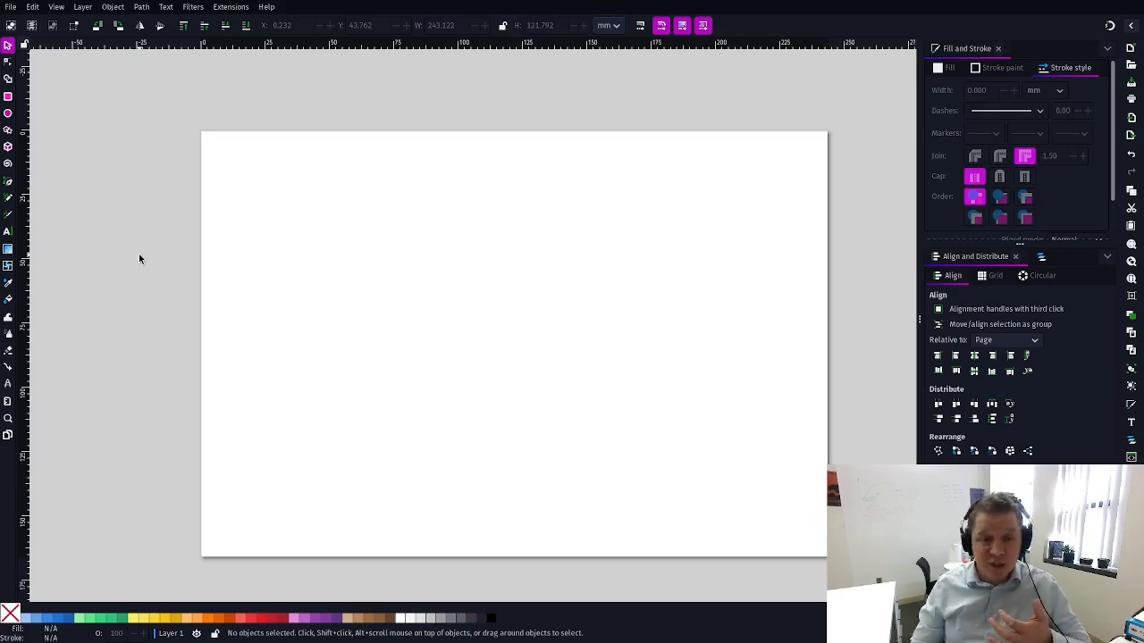
pyautogui.click(141, 6)
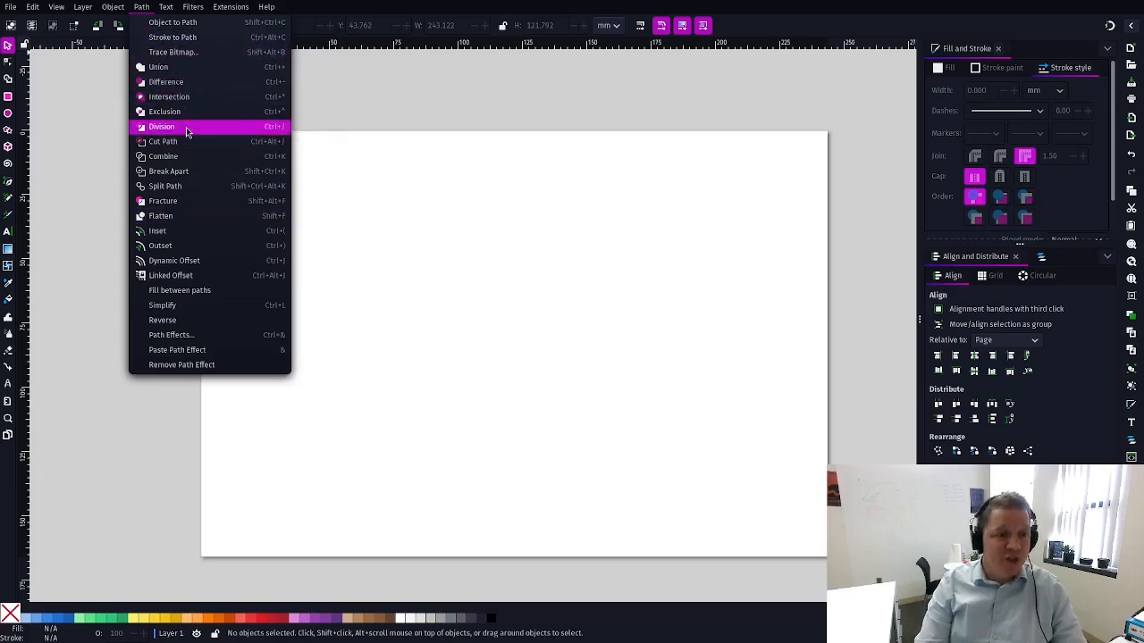
pyautogui.click(426, 133)
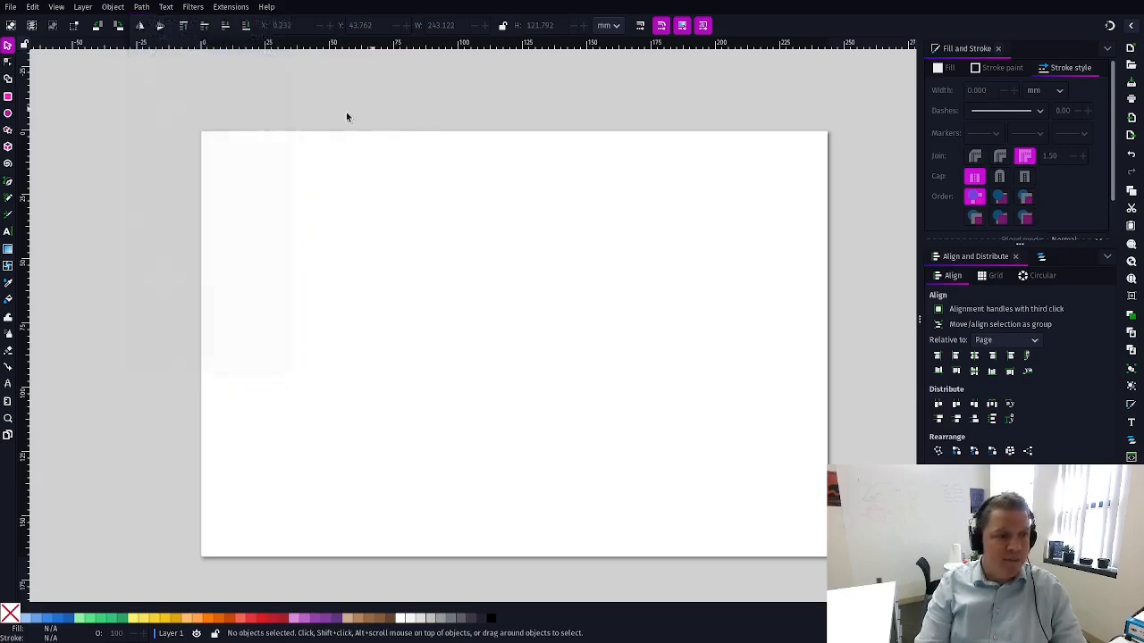
# Step: Draw a closed four-cornered Pen tool shape filled with Brown 2 across the page's lower half, about 244 mm wide and 90 mm high
pyautogui.click(8, 182)
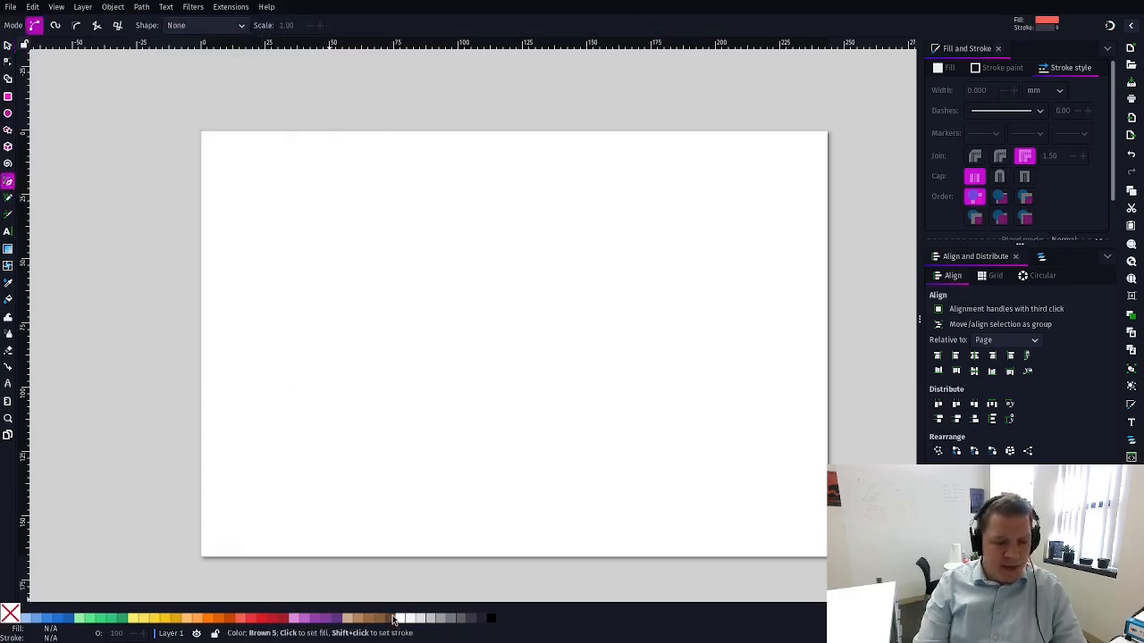
pyautogui.click(352, 620)
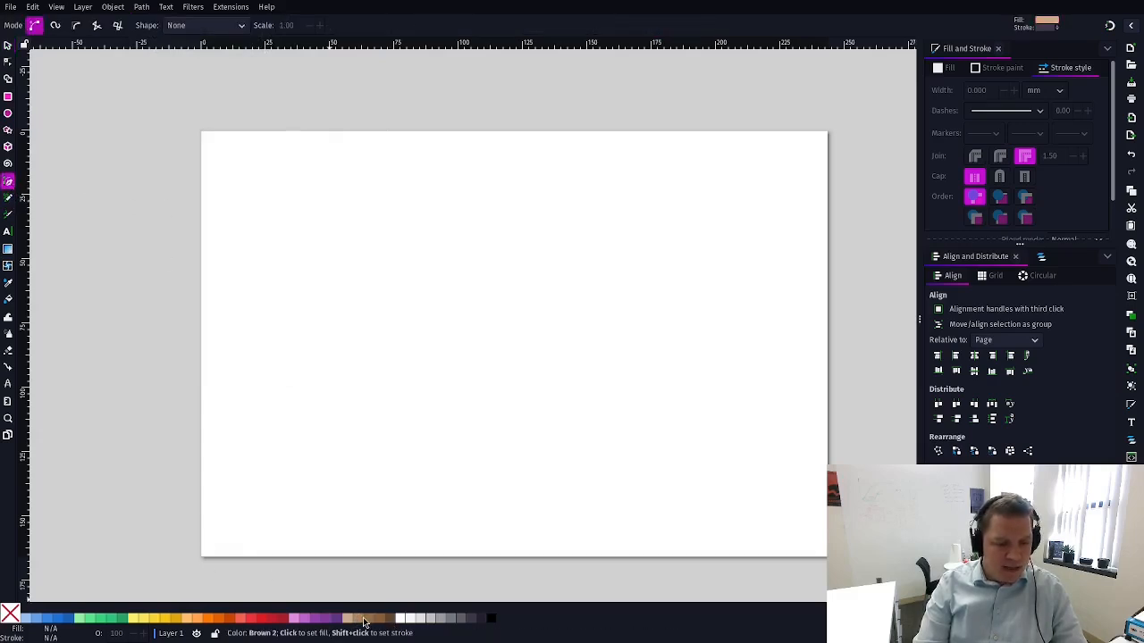
pyautogui.click(360, 620)
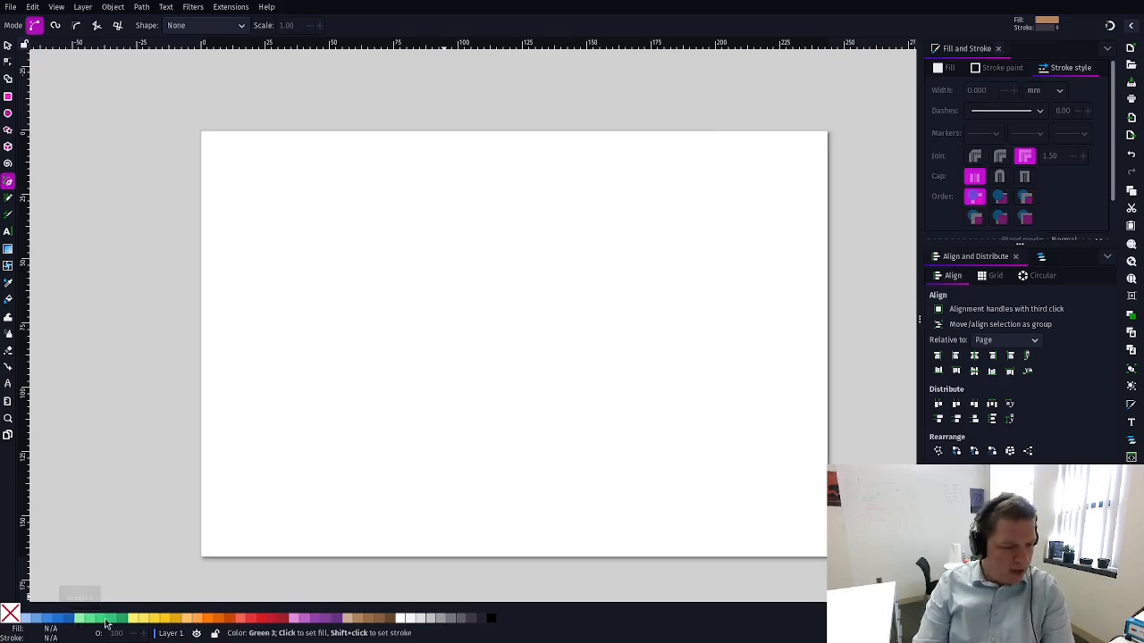
pyautogui.click(201, 325)
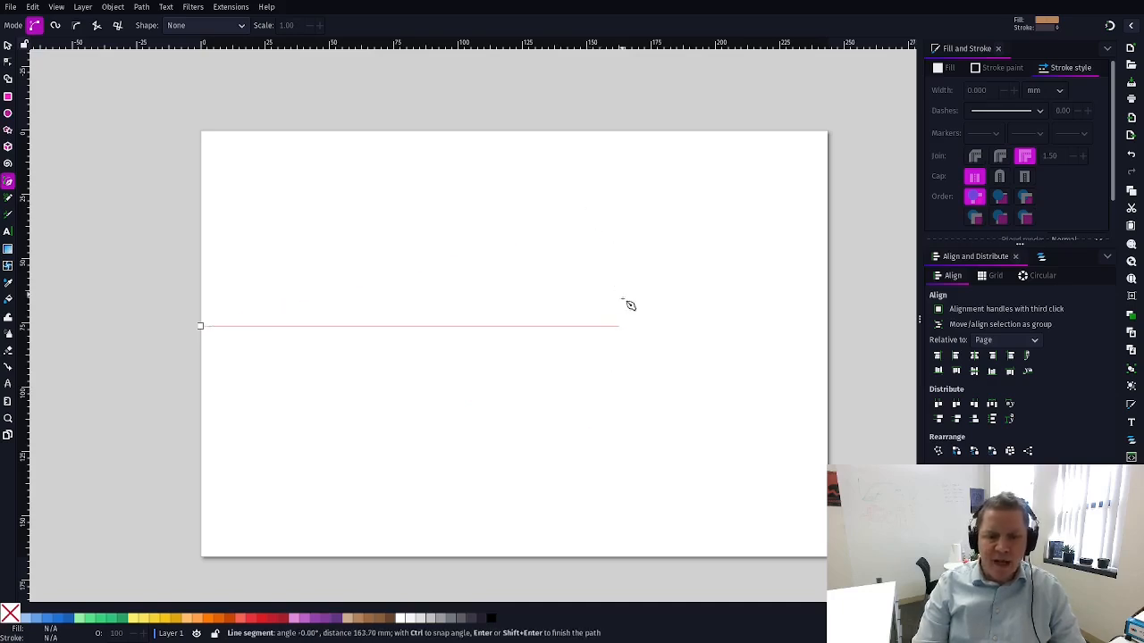
pyautogui.click(830, 330)
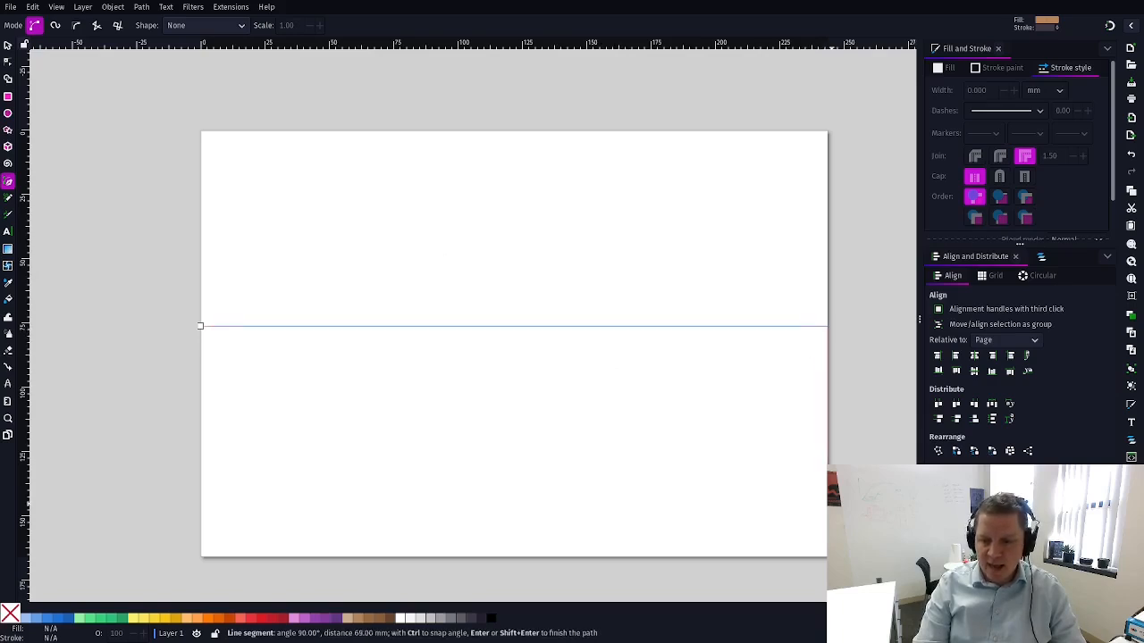
pyautogui.click(828, 556)
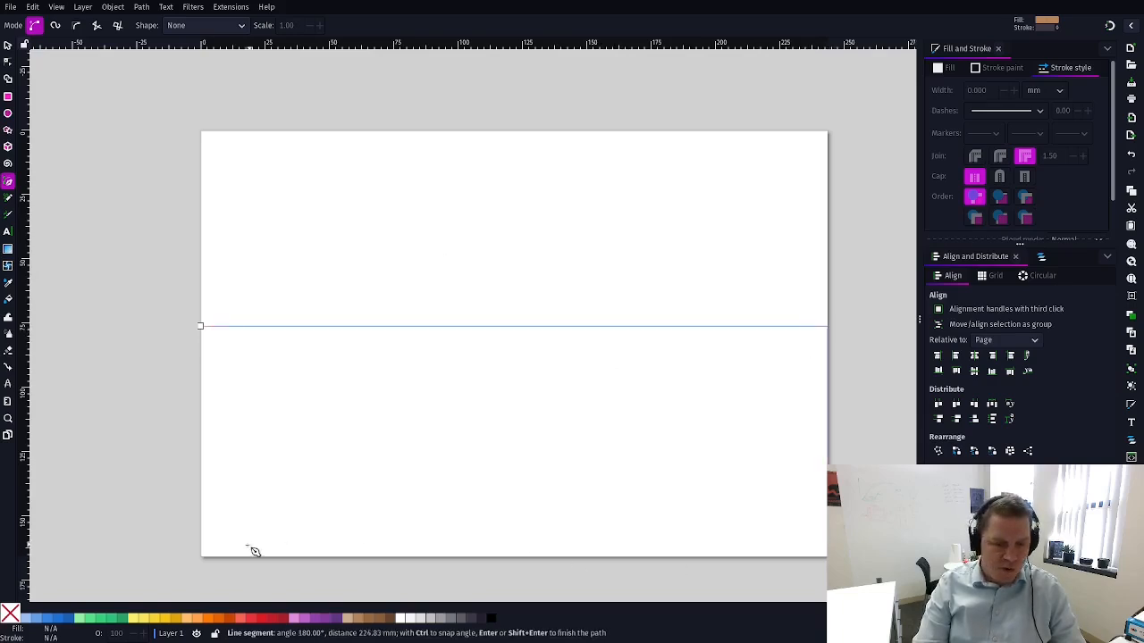
pyautogui.click(202, 558)
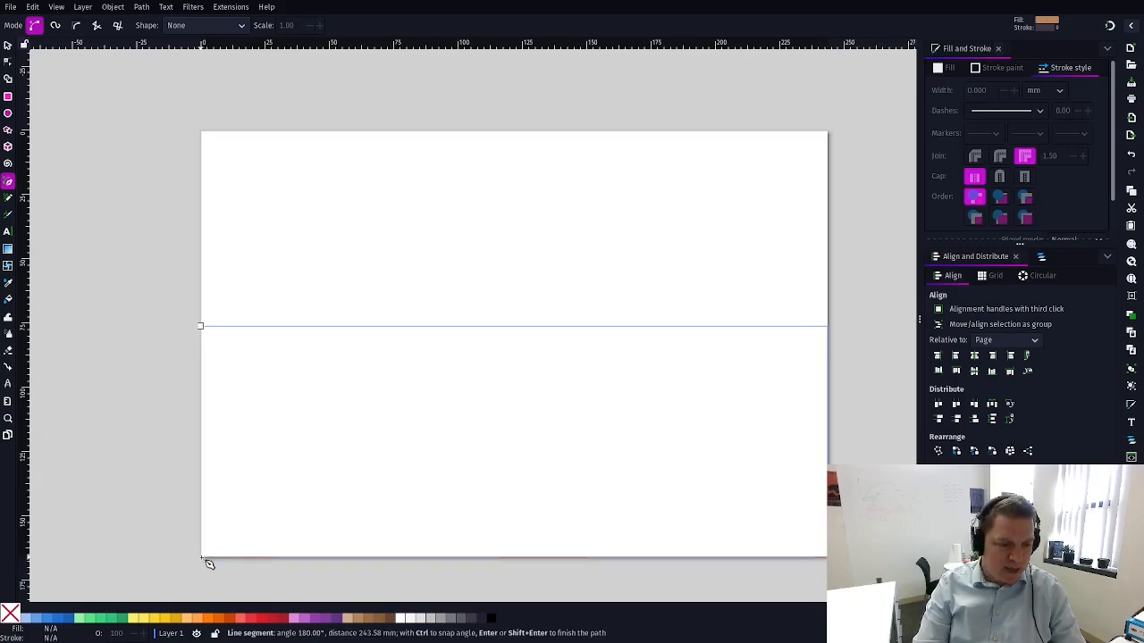
pyautogui.click(202, 329)
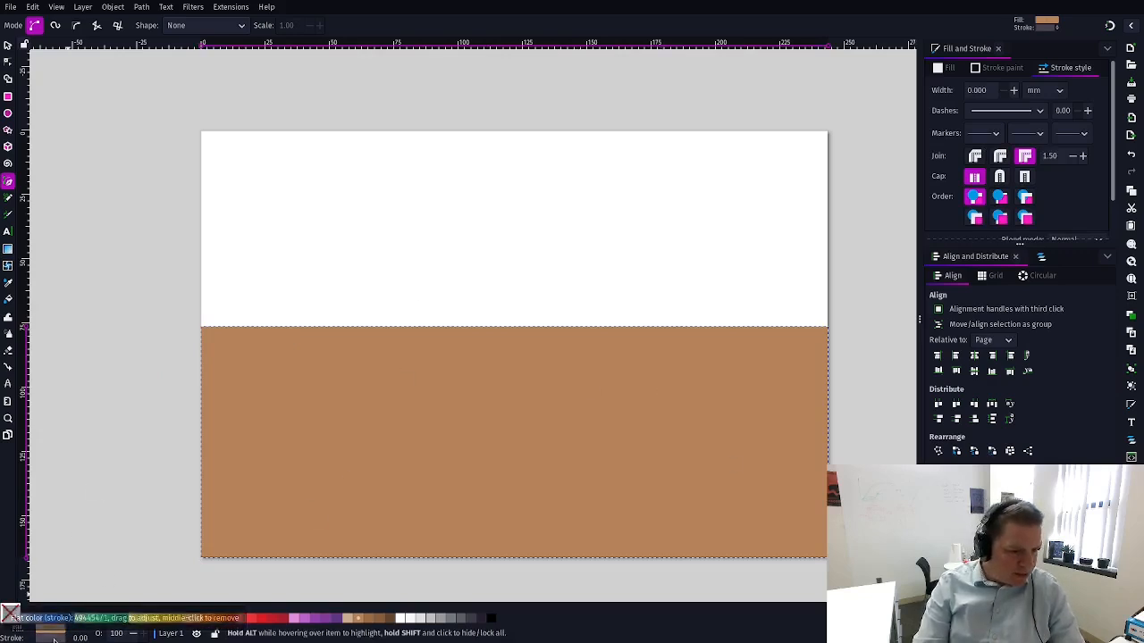
# Step: Give the brown shape a stroke about 1.47 mm wide and bend its top edge upward into a gentle hill about 17 mm high
pyautogui.moveTo(66, 638)
pyautogui.mouseDown()
pyautogui.moveTo(80, 637)
pyautogui.moveTo(66, 638)
pyautogui.mouseUp()
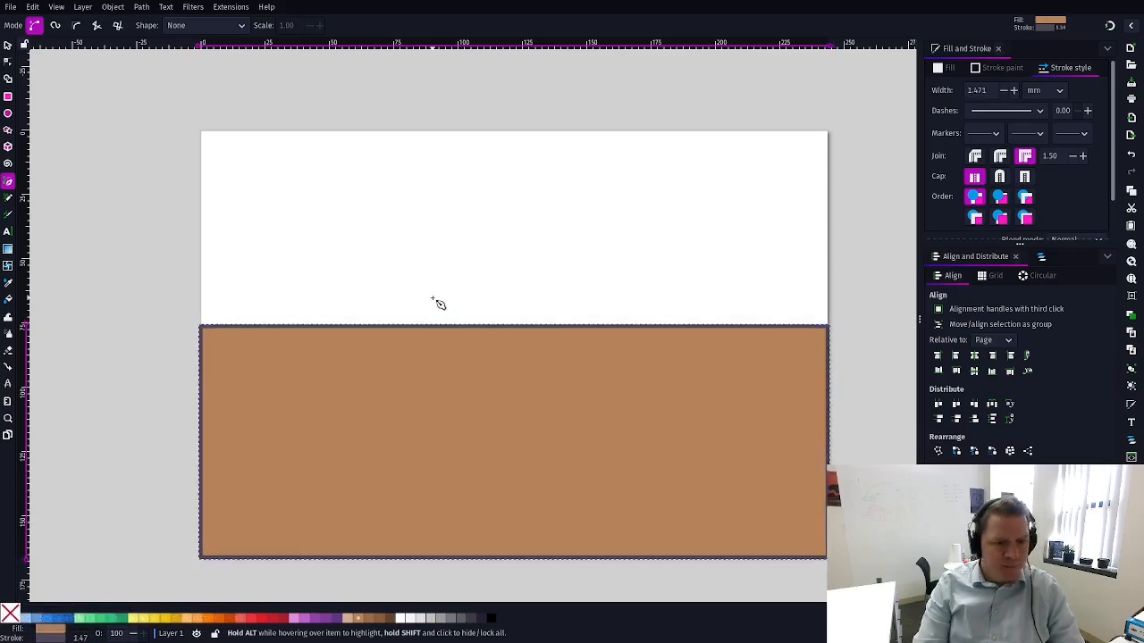
pyautogui.press('s')
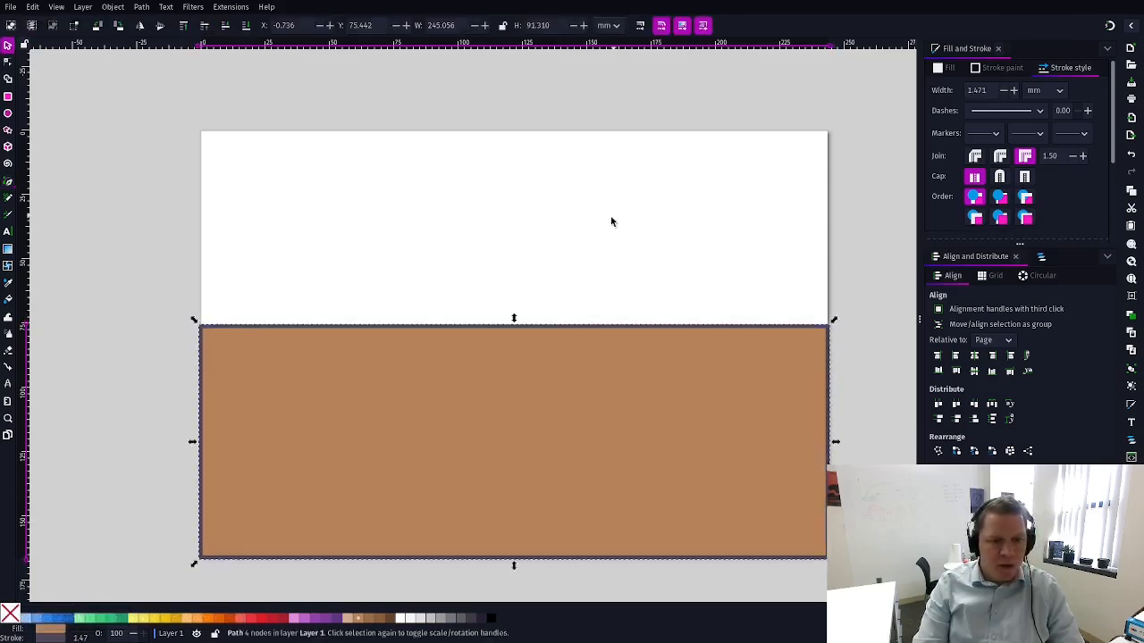
pyautogui.click(11, 62)
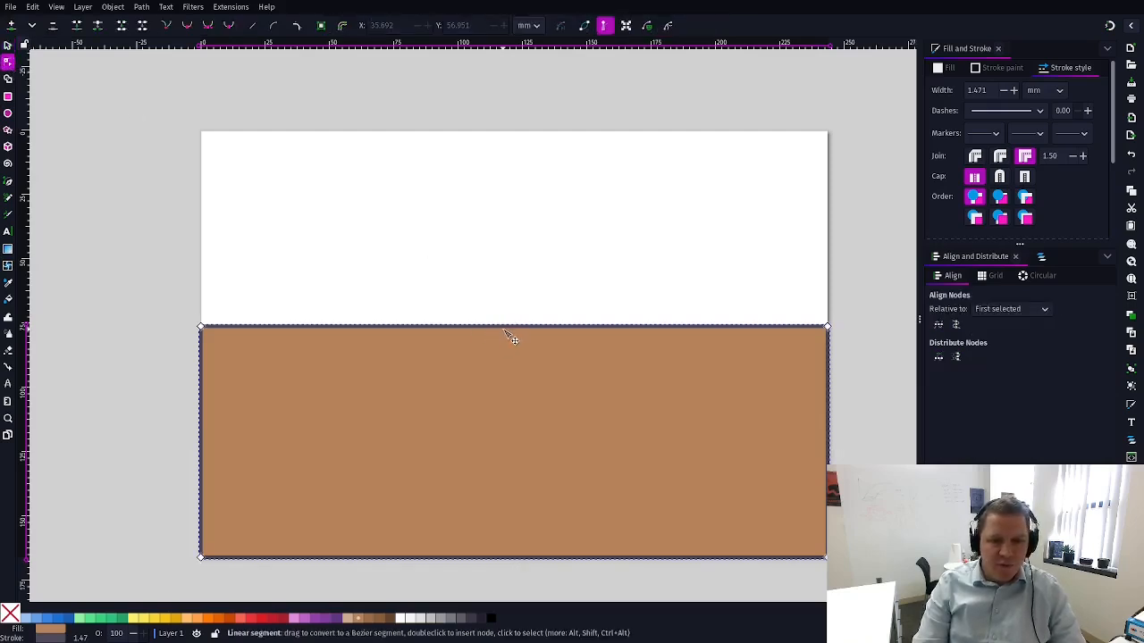
pyautogui.moveTo(505, 327); pyautogui.dragTo(527, 285)
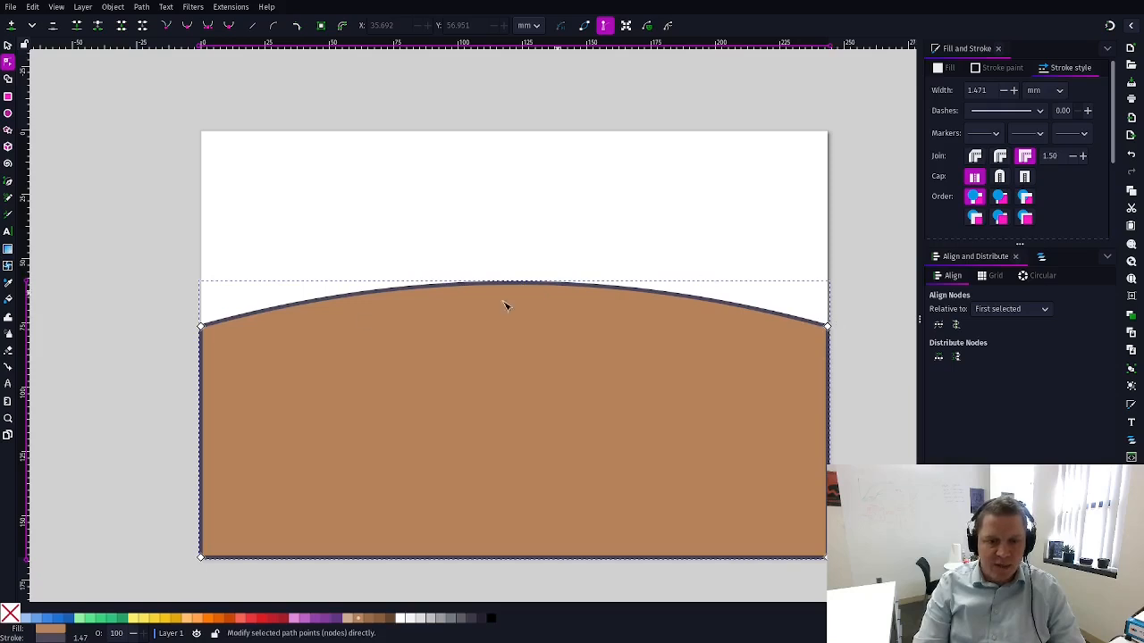
pyautogui.click(530, 210)
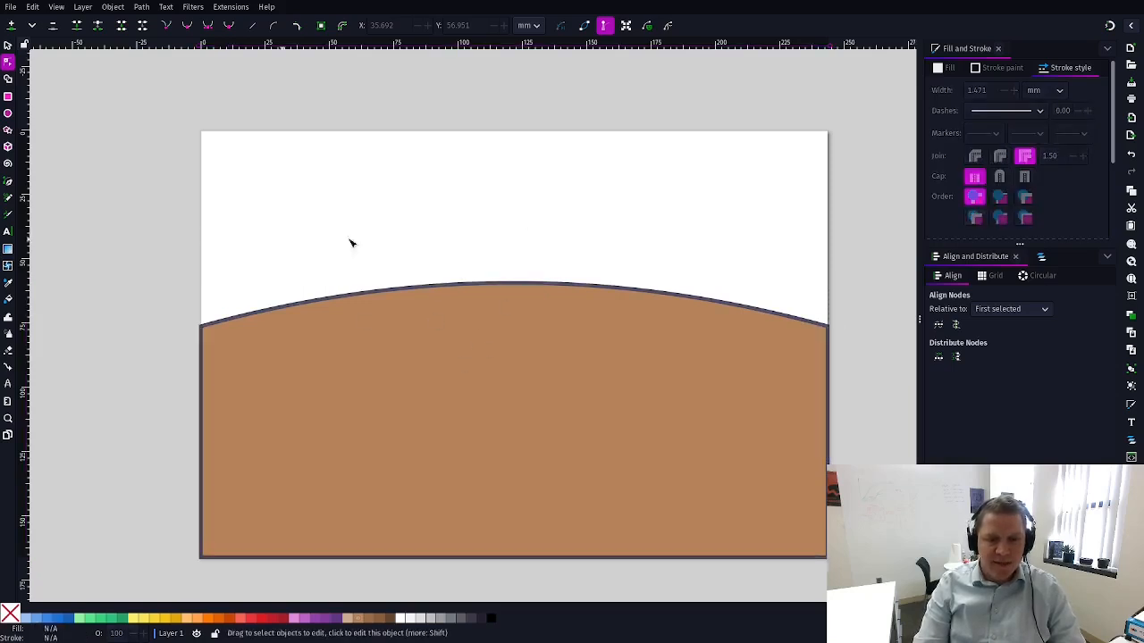
pyautogui.press('s')
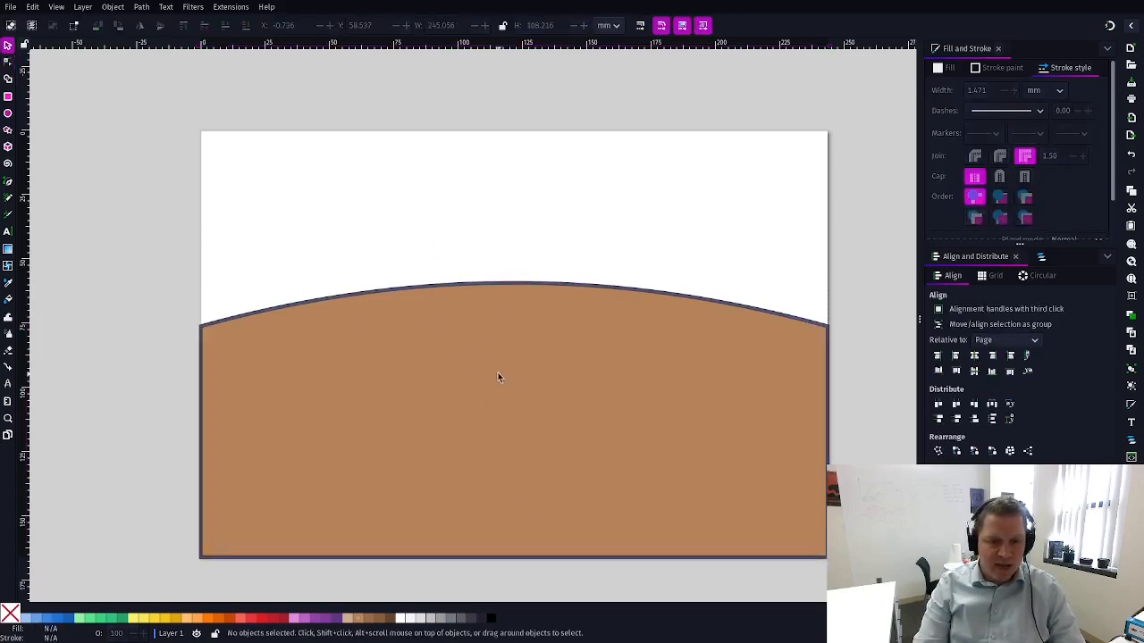
# Step: Move the hill straight down about 26 mm and raise its two bottom nodes to the page's lower edge
pyautogui.moveTo(498, 372); pyautogui.dragTo(503, 415)
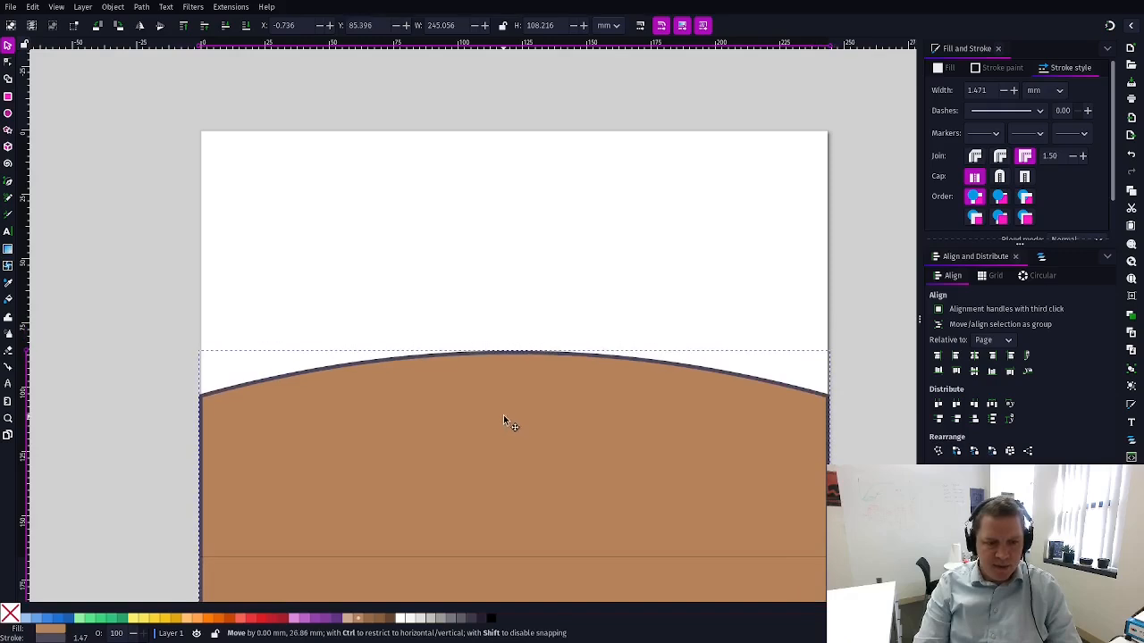
pyautogui.click(483, 252)
pyautogui.scroll(-4, 502, 406)
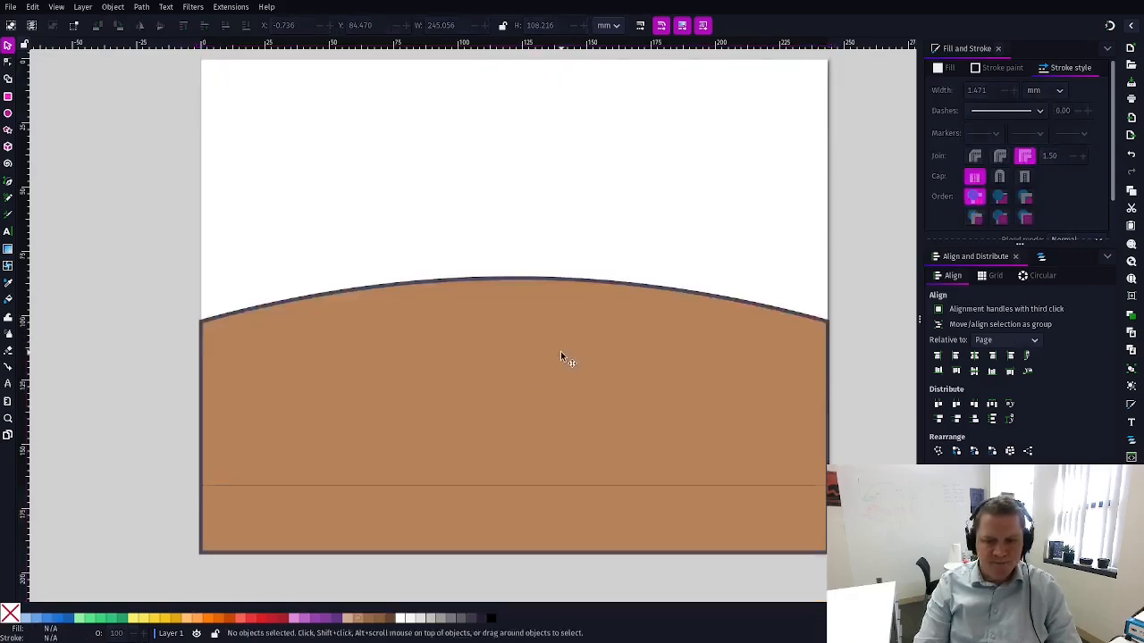
pyautogui.press('a')
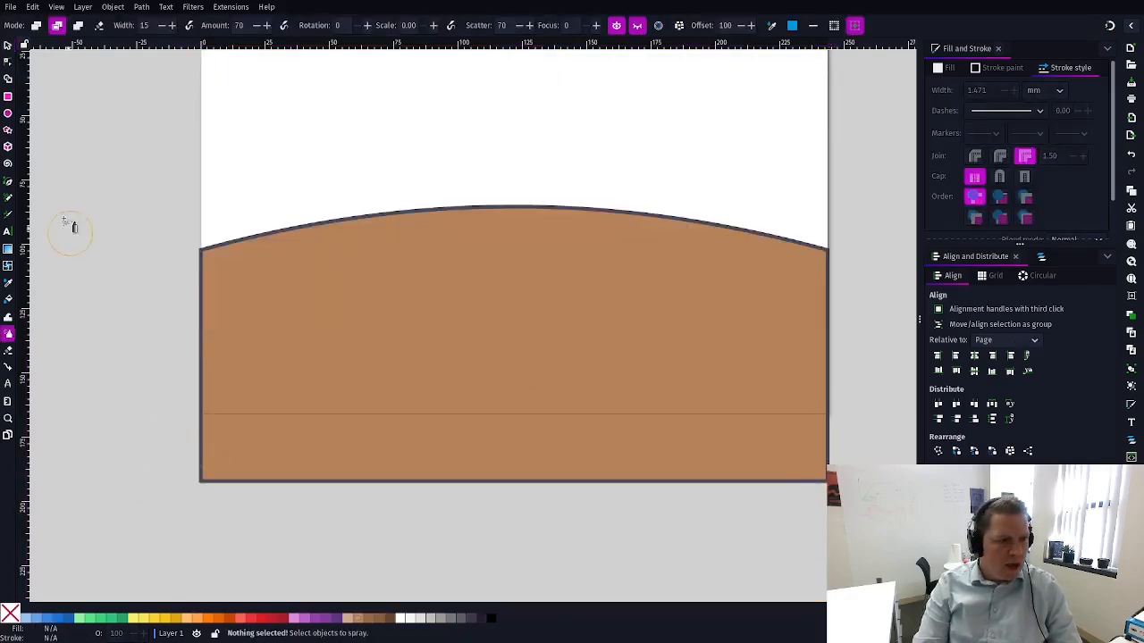
pyautogui.click(8, 62)
pyautogui.click(204, 479)
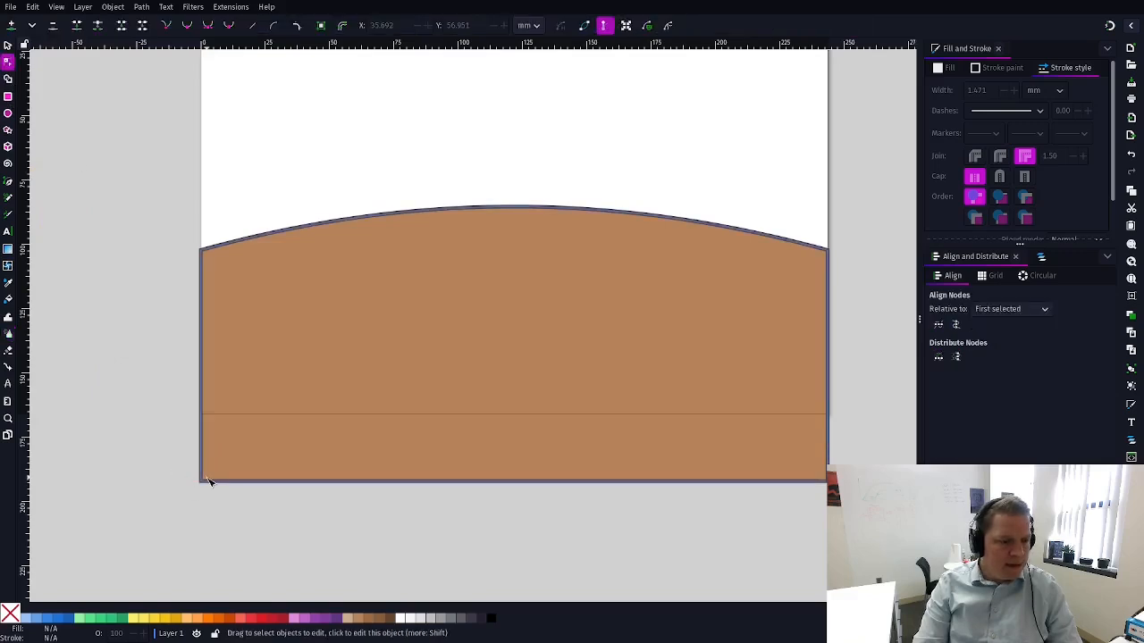
pyautogui.moveTo(166, 458); pyautogui.dragTo(771, 489)
pyautogui.moveTo(102, 459); pyautogui.dragTo(849, 493)
pyautogui.moveTo(760, 483); pyautogui.dragTo(759, 413)
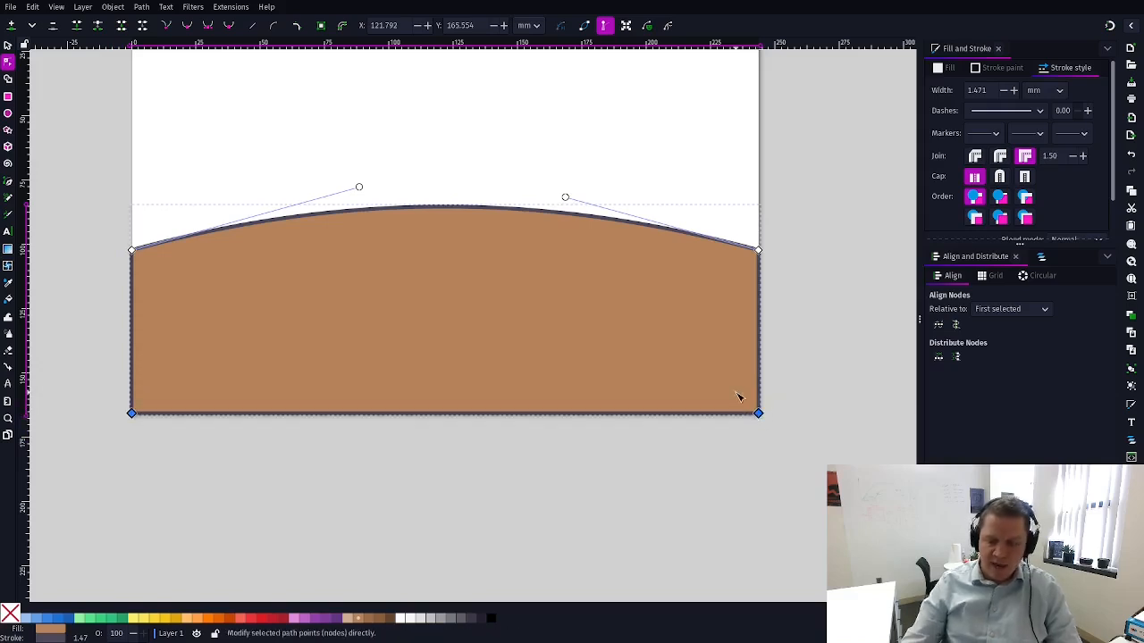
# Step: Nudge the hill's two bottom nodes upward and return them to the page's lower edge
pyautogui.press('Up')
pyautogui.press('Up')
pyautogui.press('Up')
pyautogui.press('Up')
pyautogui.press('Up')
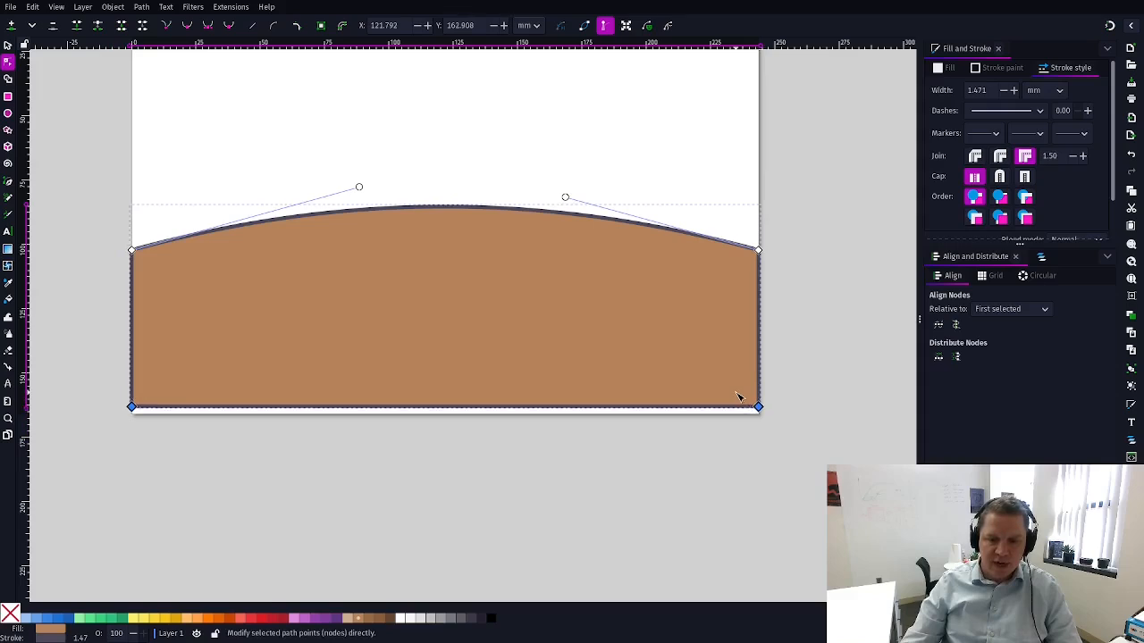
pyautogui.press('Down')
pyautogui.press('Down')
pyautogui.press('Down')
pyautogui.press('Down')
pyautogui.press('Down')
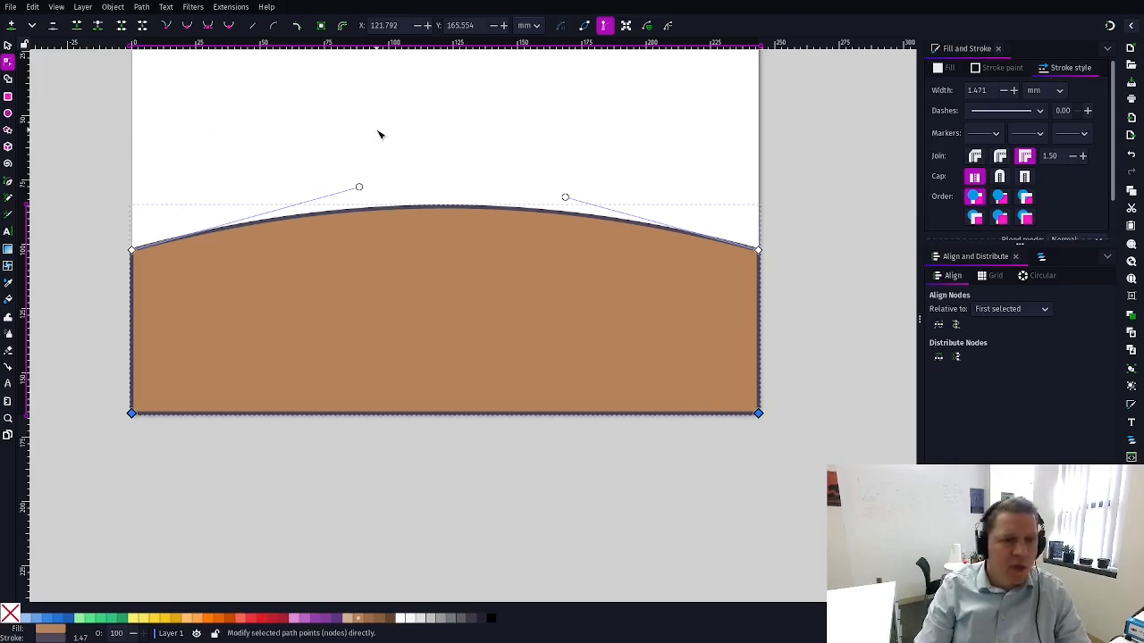
# Step: Lock the hill path in the object list and try moving the hill on the canvas
pyautogui.click(430, 150)
pyautogui.scroll(4, 432, 224)
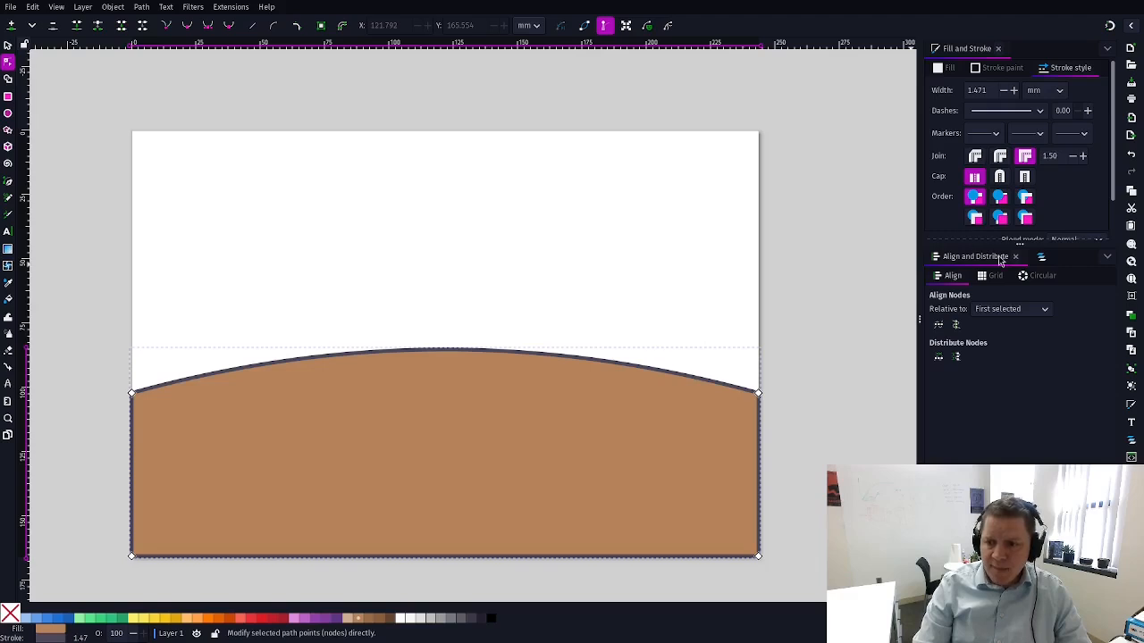
pyautogui.click(1041, 259)
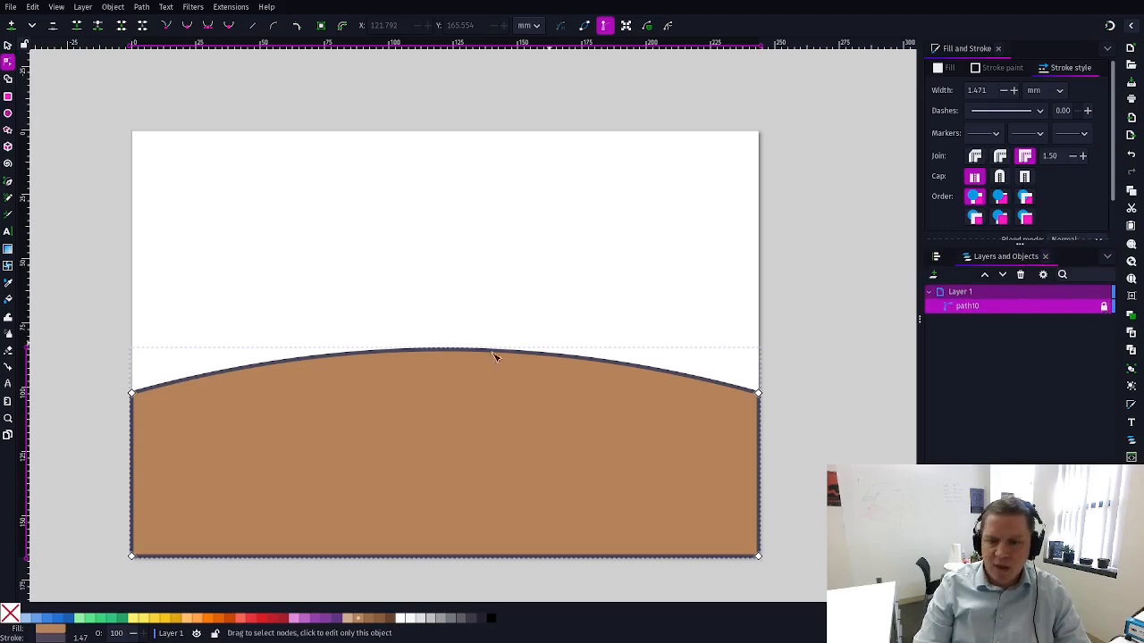
pyautogui.press('s')
pyautogui.click(450, 390)
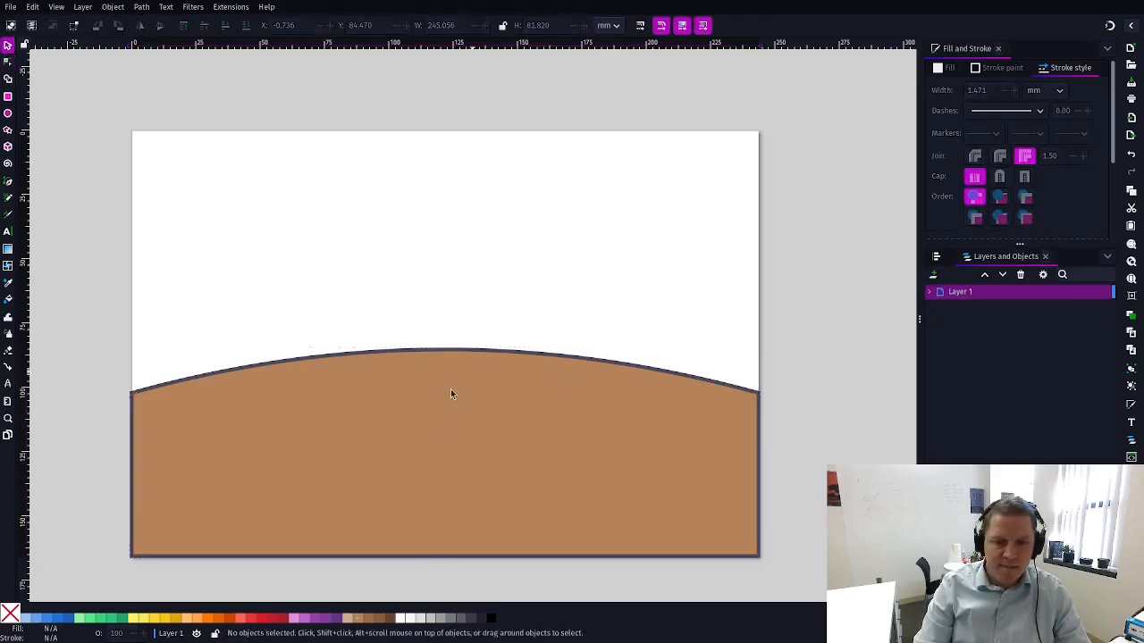
pyautogui.moveTo(445, 443); pyautogui.dragTo(460, 357)
pyautogui.moveTo(544, 461); pyautogui.dragTo(541, 456)
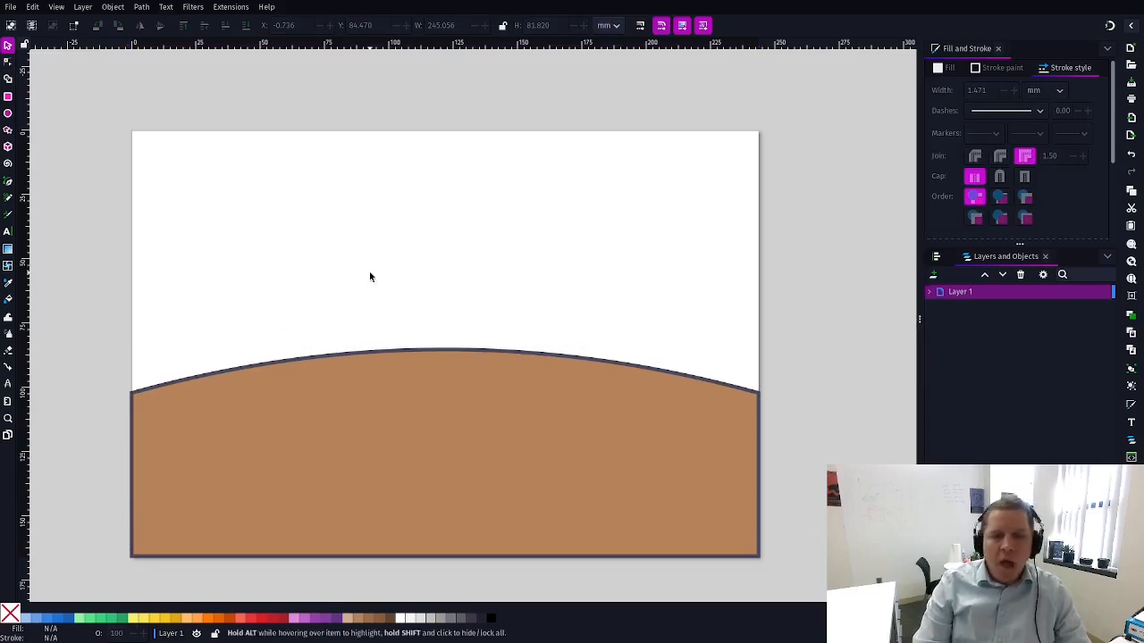
# Step: Draw a narrow upright rounded rectangle about 11 mm wide and 44 mm high and place it straddling the hill's crest
pyautogui.click(8, 96)
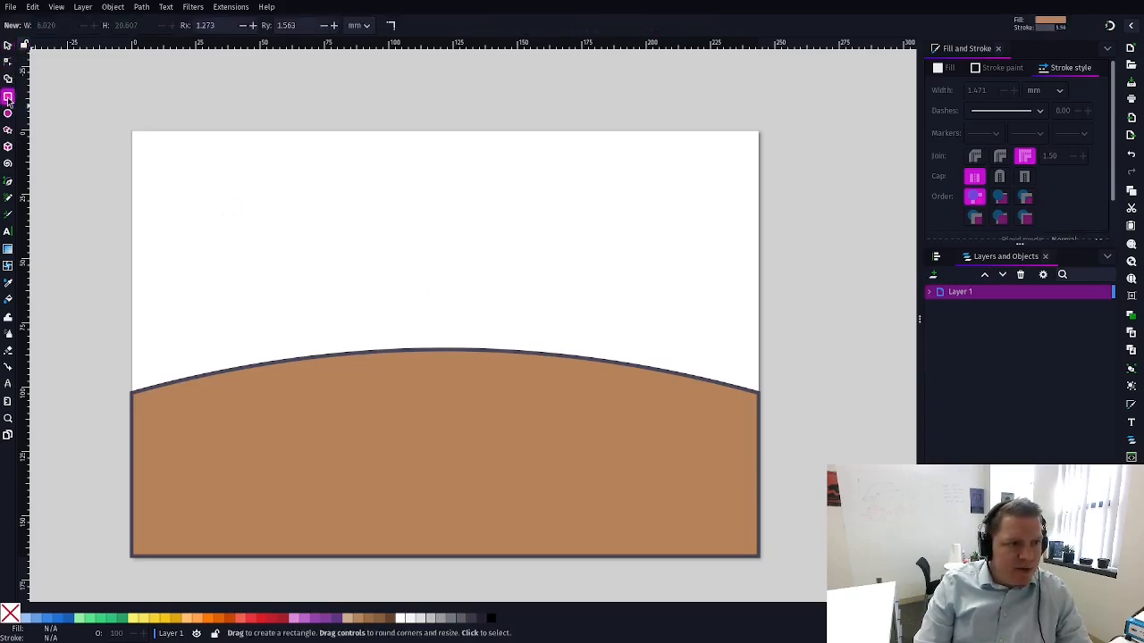
pyautogui.moveTo(367, 269); pyautogui.dragTo(391, 378)
pyautogui.press('s')
pyautogui.moveTo(375, 302); pyautogui.dragTo(410, 328)
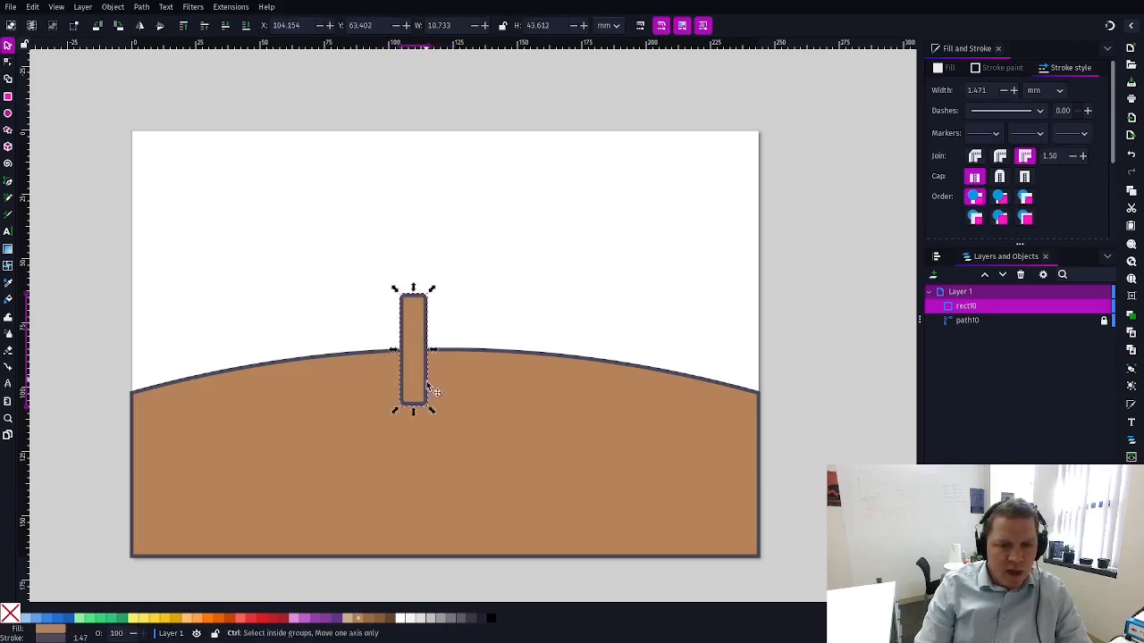
# Step: Increase the corner rounding of the upright rectangle until its ends are strongly rounded
pyautogui.keyDown('ctrl'); pyautogui.scroll(2, 423, 368); pyautogui.keyUp('ctrl')
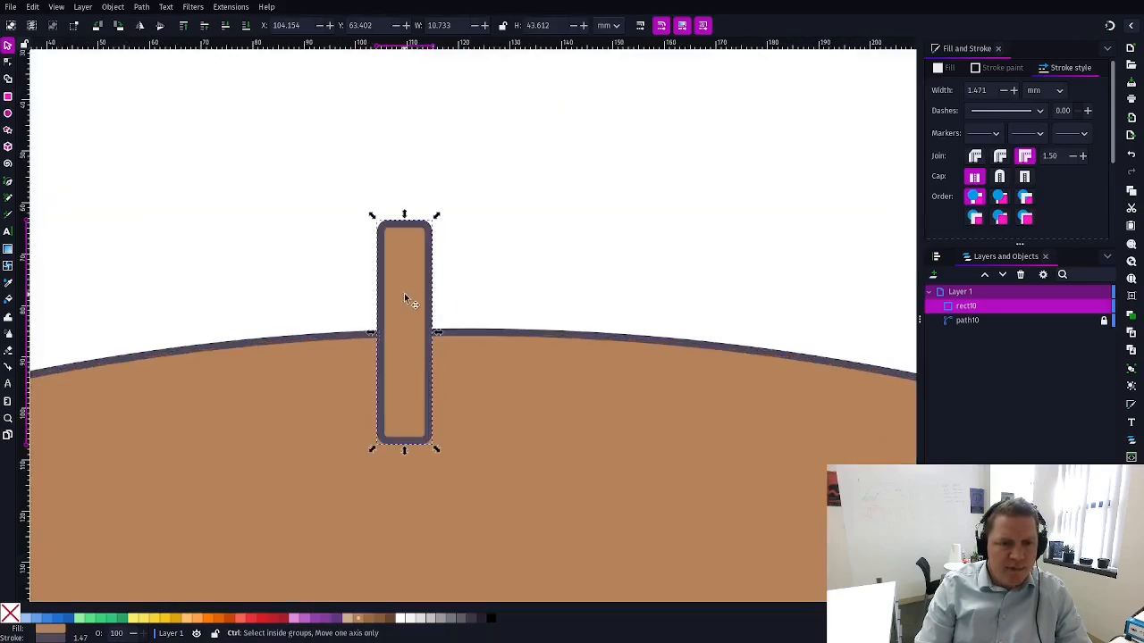
pyautogui.keyDown('ctrl'); pyautogui.scroll(1, 407, 298); pyautogui.keyUp('ctrl')
pyautogui.click(497, 223)
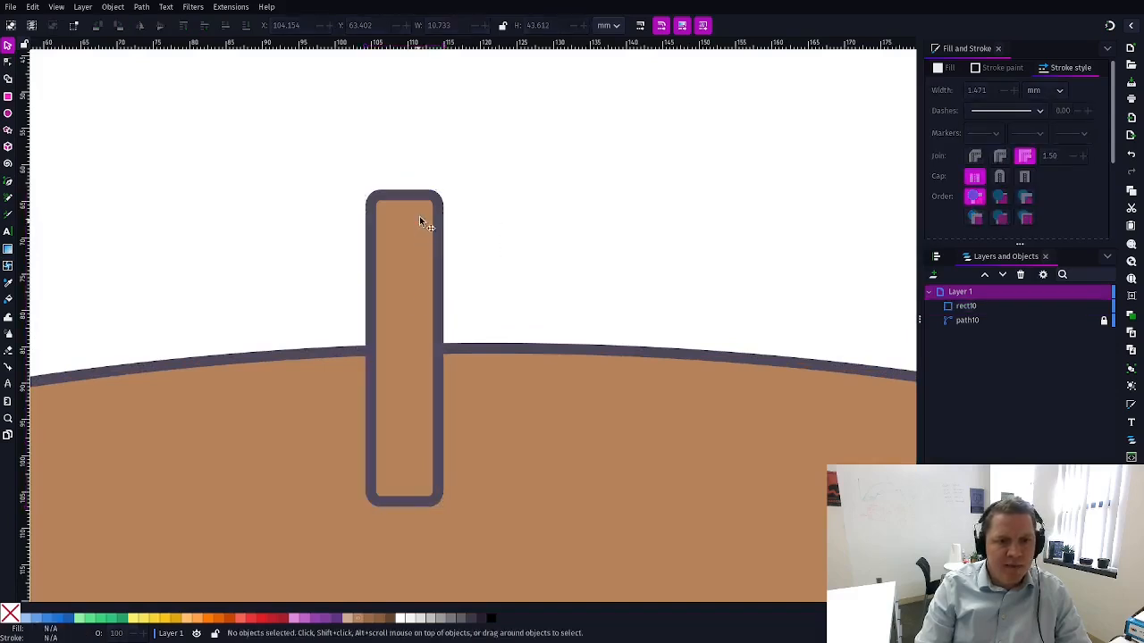
pyautogui.click(8, 61)
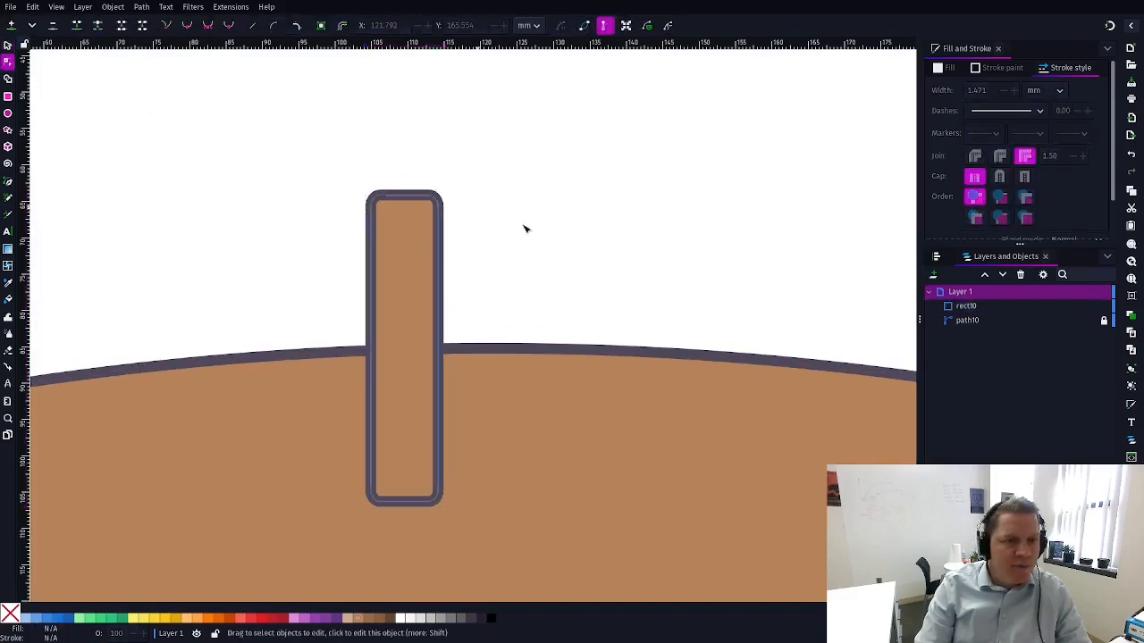
pyautogui.click(391, 271)
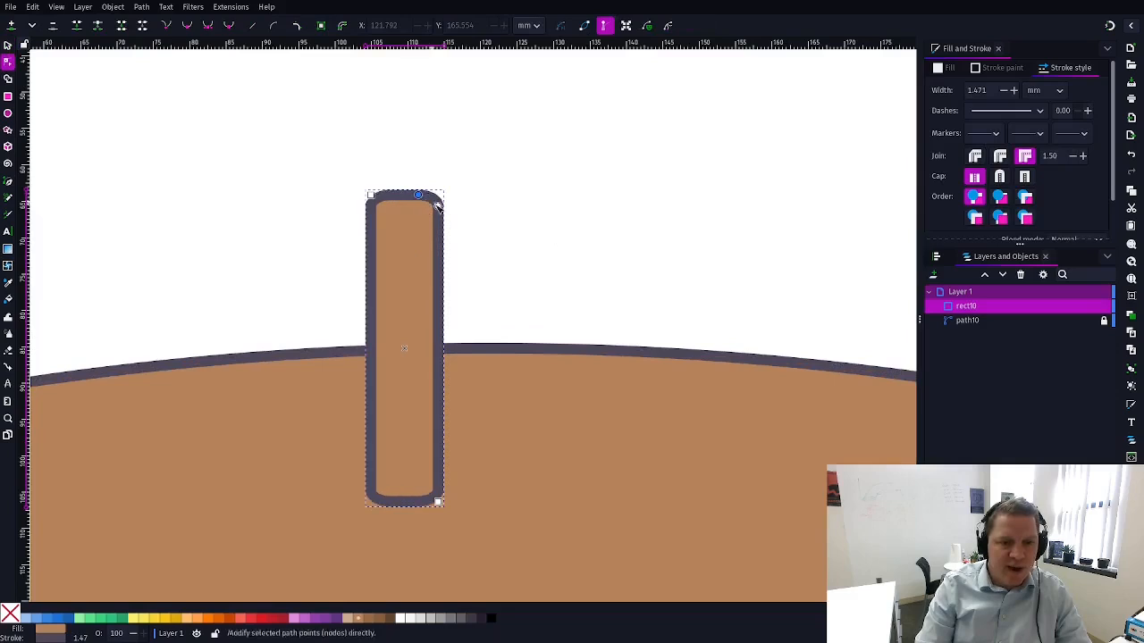
pyautogui.moveTo(438, 207)
pyautogui.mouseDown()
pyautogui.moveTo(439, 235)
pyautogui.moveTo(440, 215)
pyautogui.mouseUp()
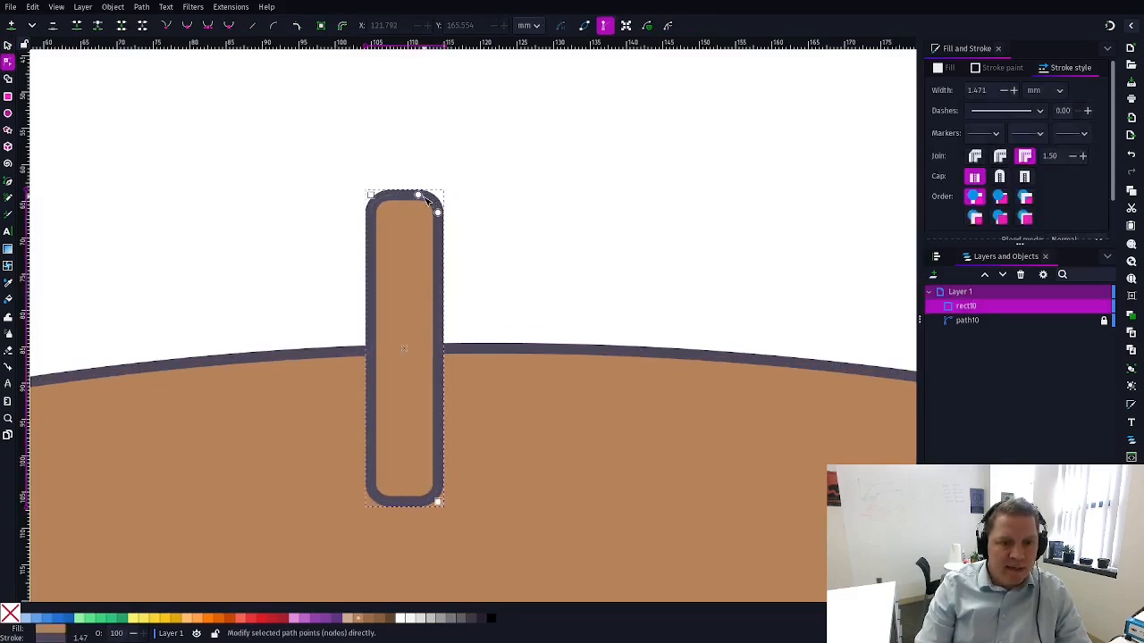
pyautogui.moveTo(422, 196); pyautogui.dragTo(439, 225)
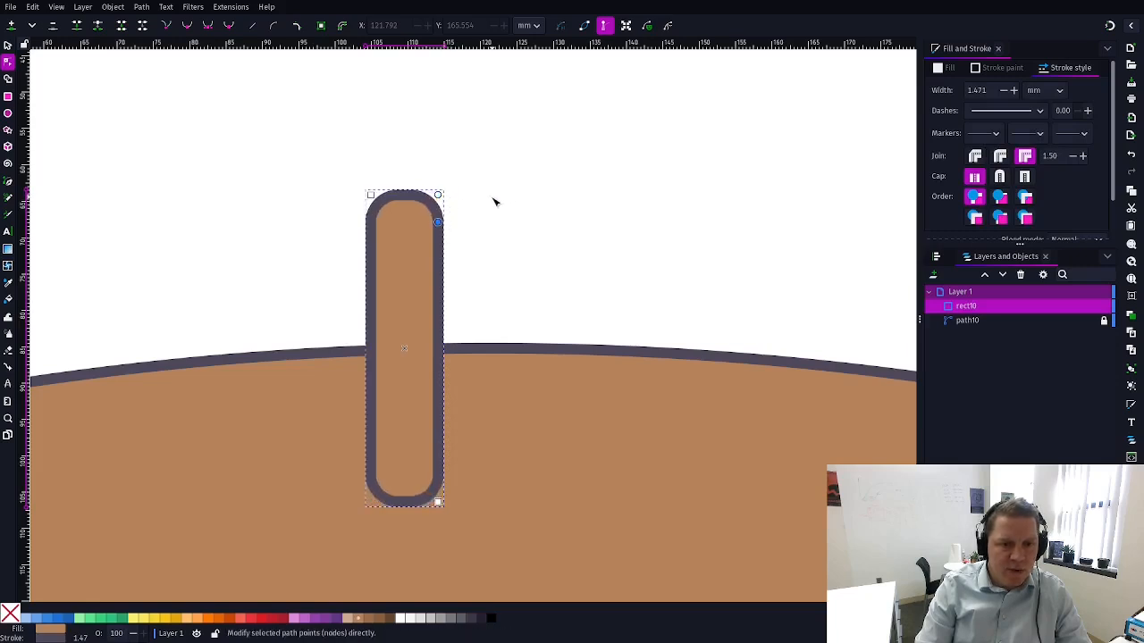
pyautogui.press('s')
pyautogui.click(518, 215)
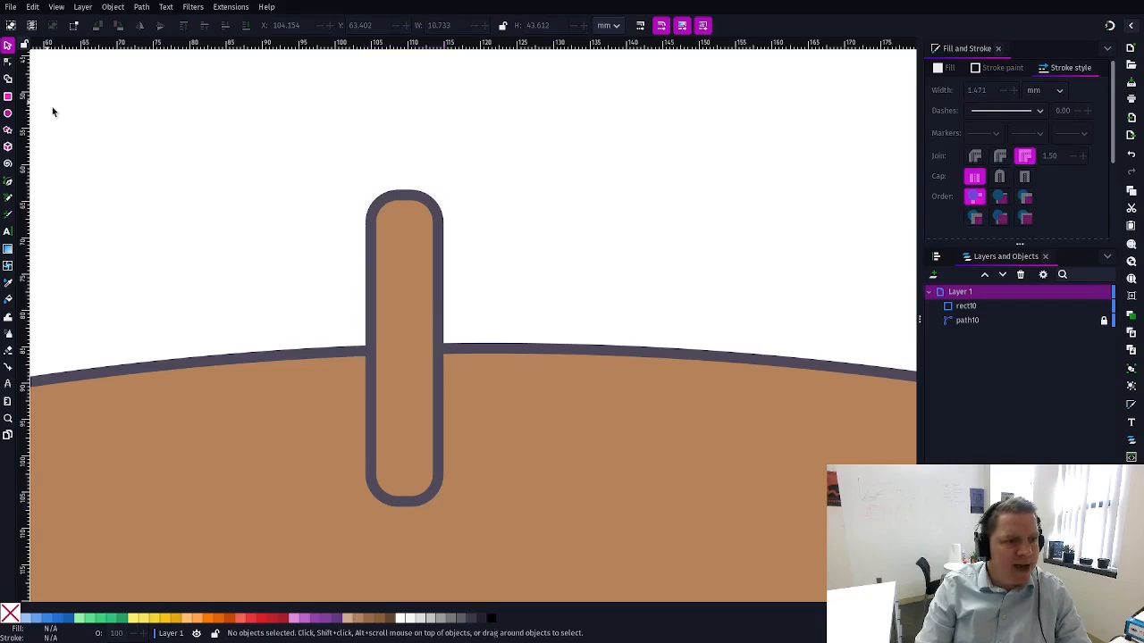
# Step: Draw a flat horizontal ellipse about 32 mm wide and 12 mm high over the post's upper end
pyautogui.press('e')
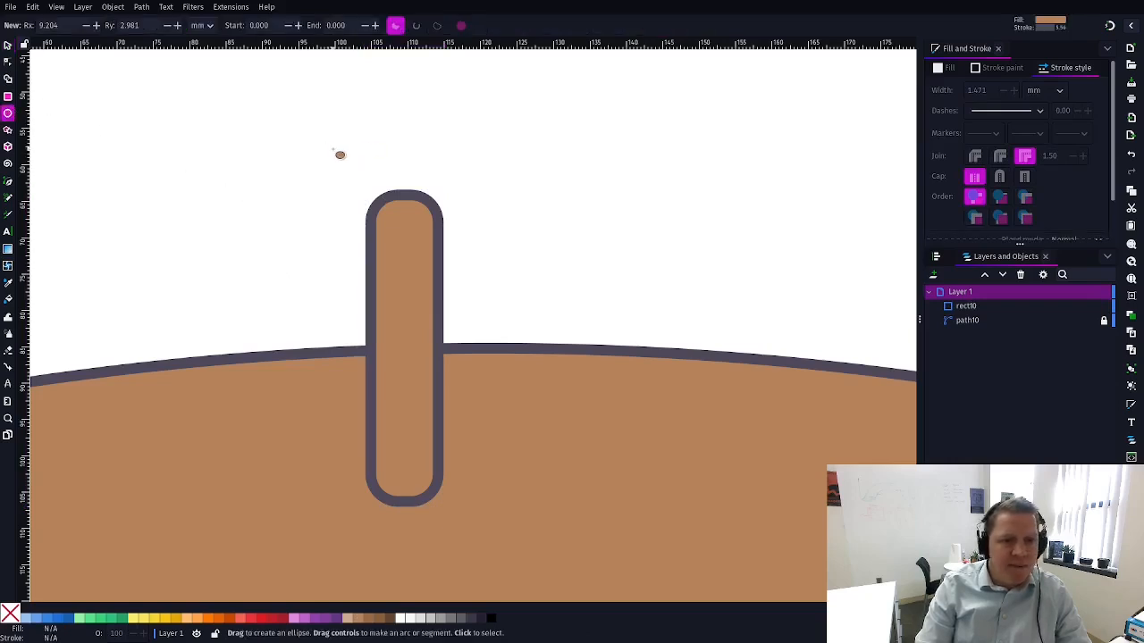
pyautogui.moveTo(320, 144); pyautogui.dragTo(529, 224)
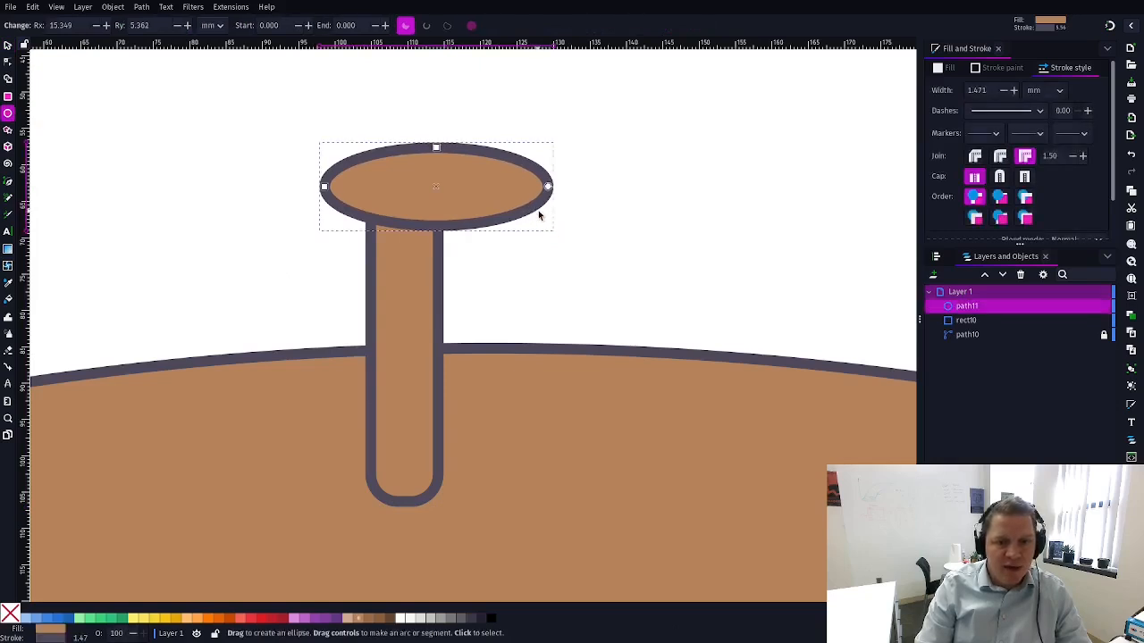
pyautogui.press('s')
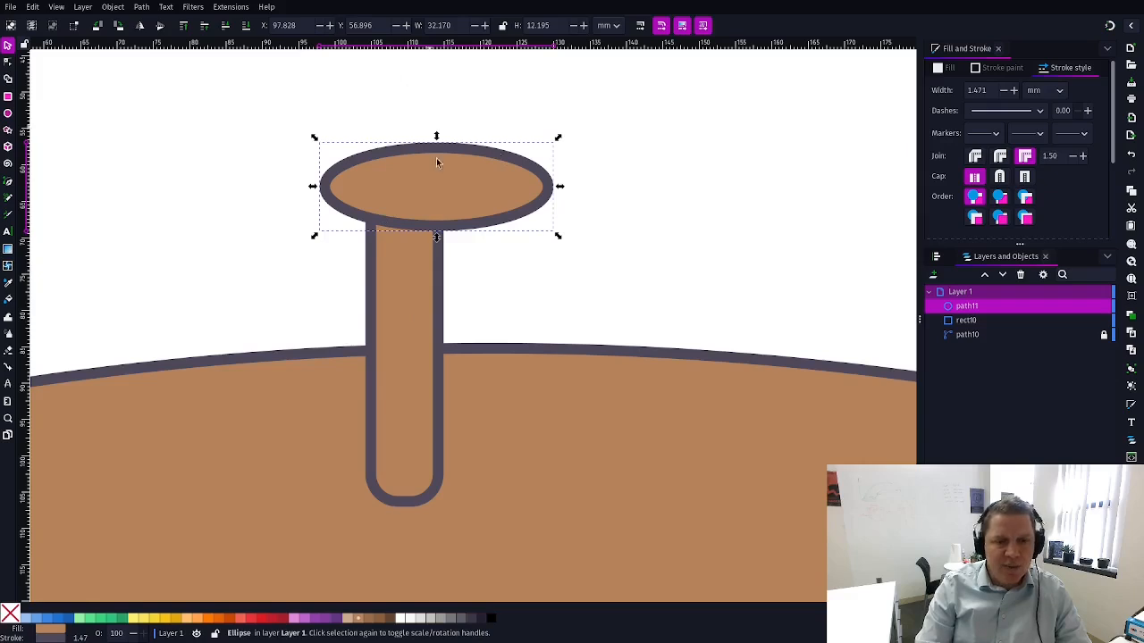
# Step: Select the ellipse and then the post, and set alignment relative to the last selected object
pyautogui.click(421, 350)
pyautogui.click(487, 180)
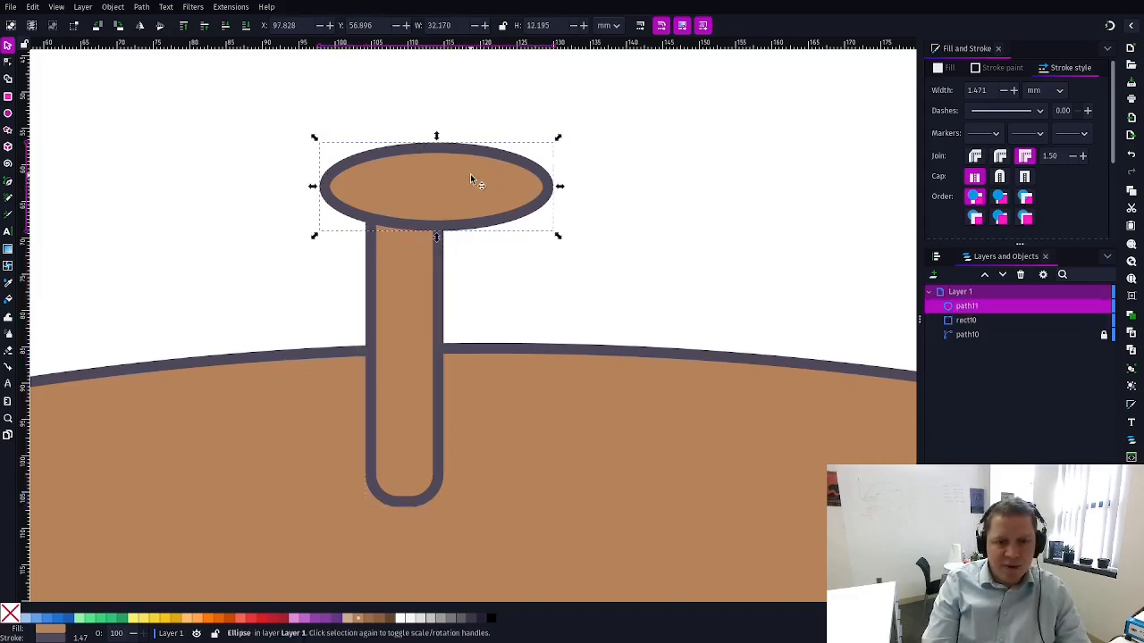
pyautogui.keyDown('shift'); pyautogui.click(413, 299); pyautogui.keyUp('shift')
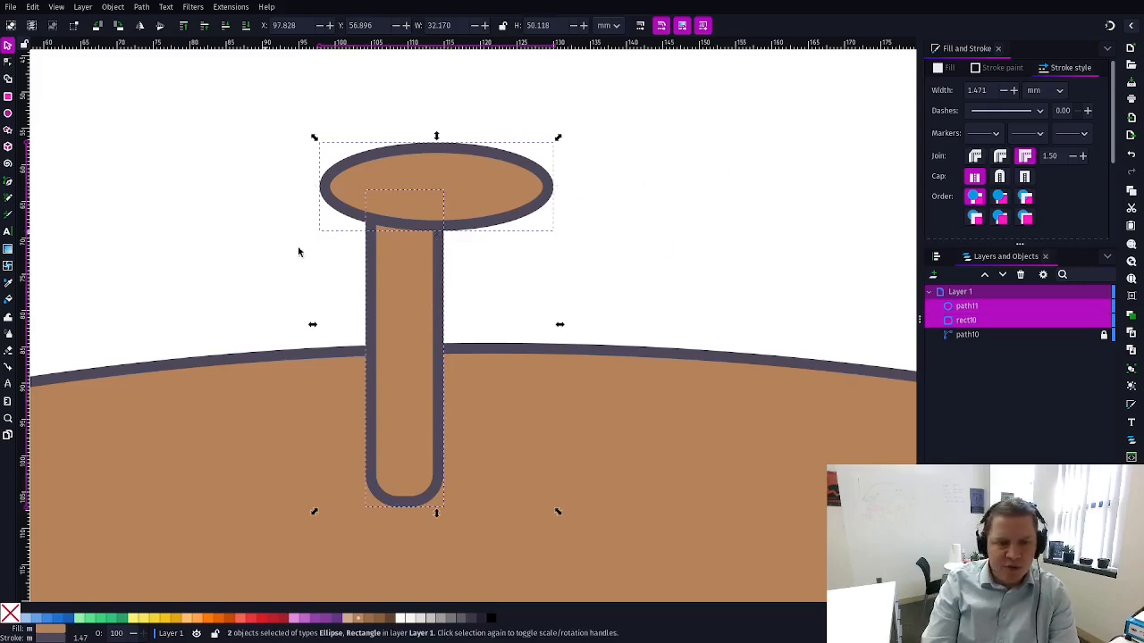
pyautogui.hotkey('ctrl', 'shift', 'a')
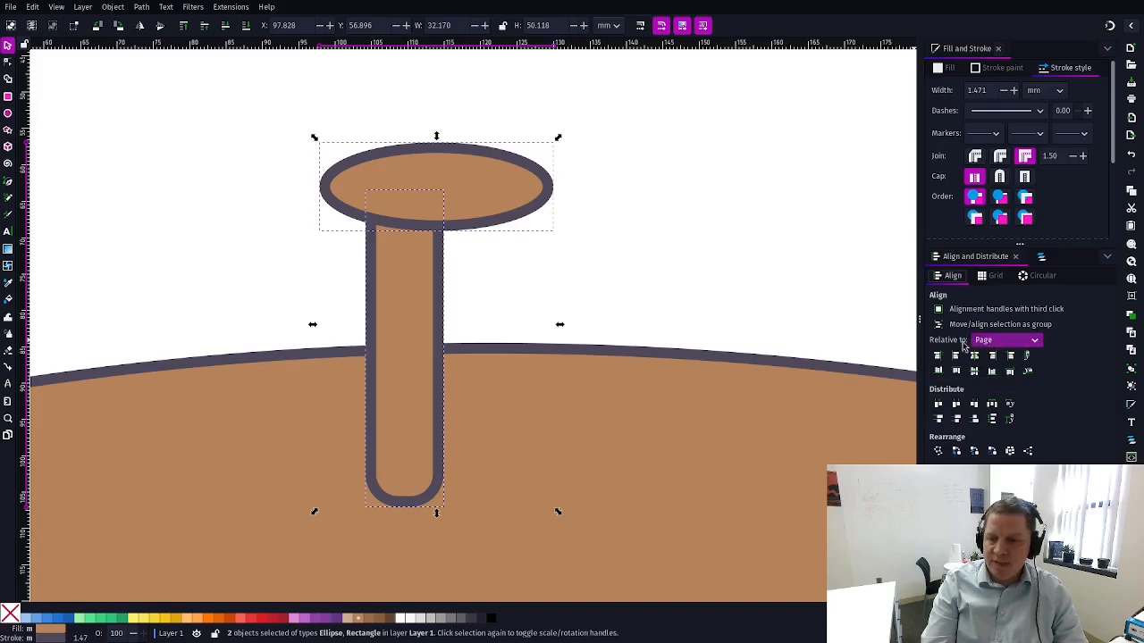
pyautogui.click(999, 340)
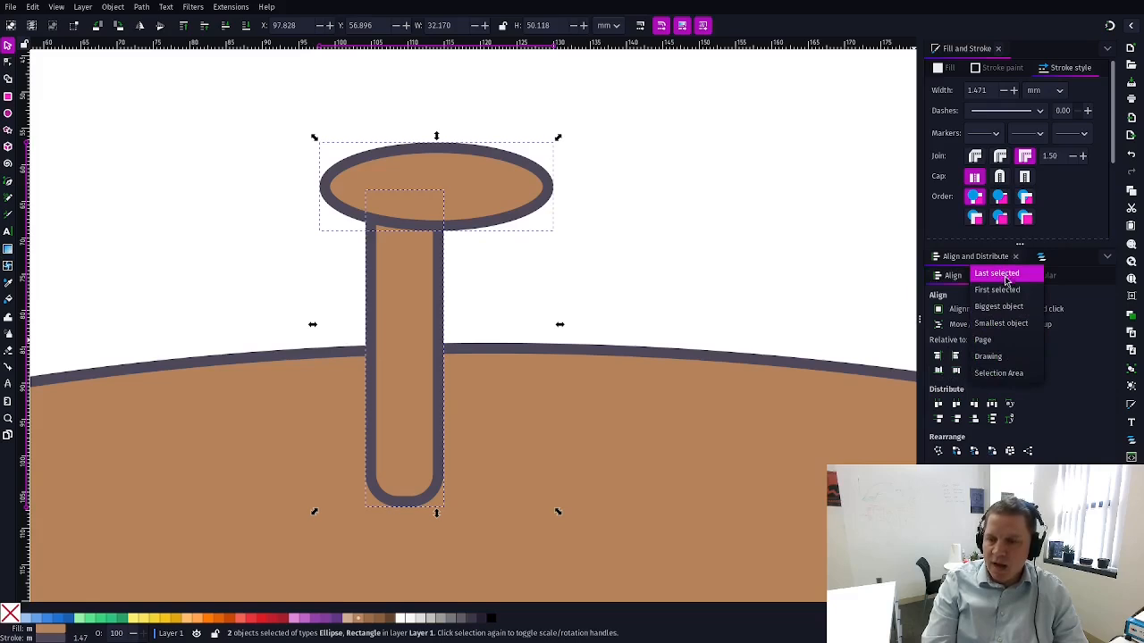
pyautogui.click(1013, 275)
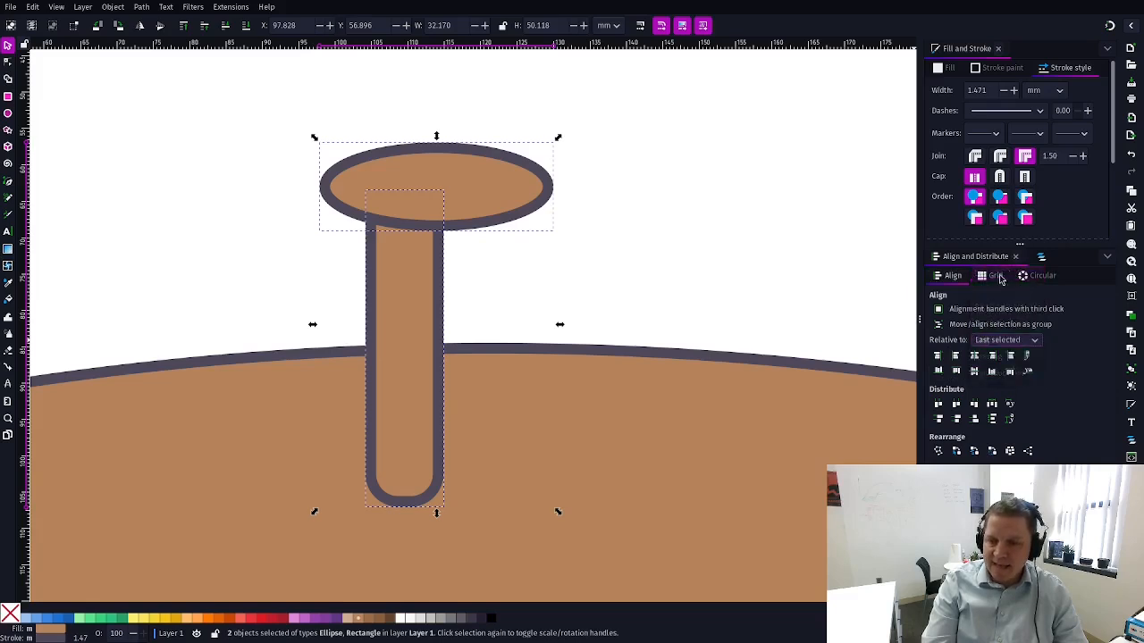
# Step: Reselect the ellipse and then the post, and center the ellipse over the post on the vertical axis
pyautogui.click(524, 268)
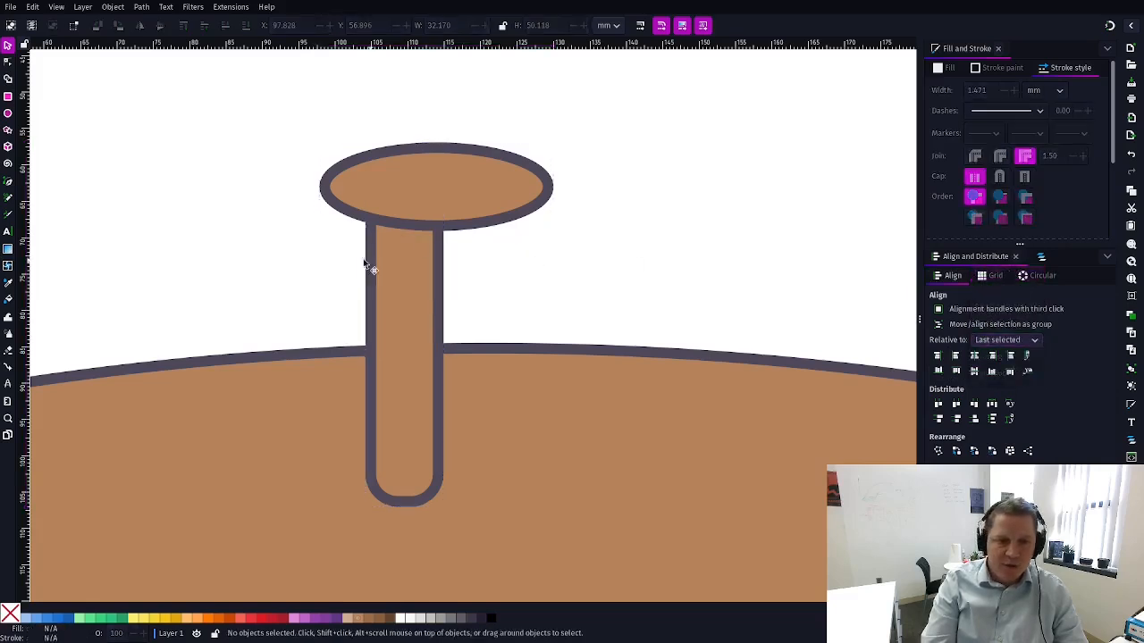
pyautogui.click(403, 309)
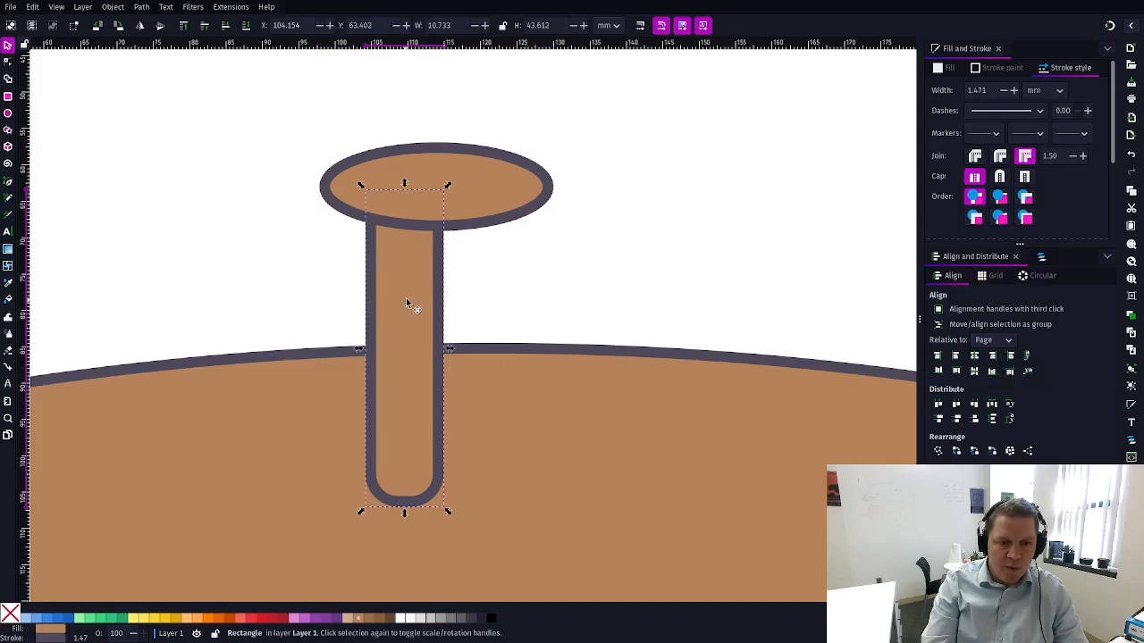
pyautogui.click(512, 174)
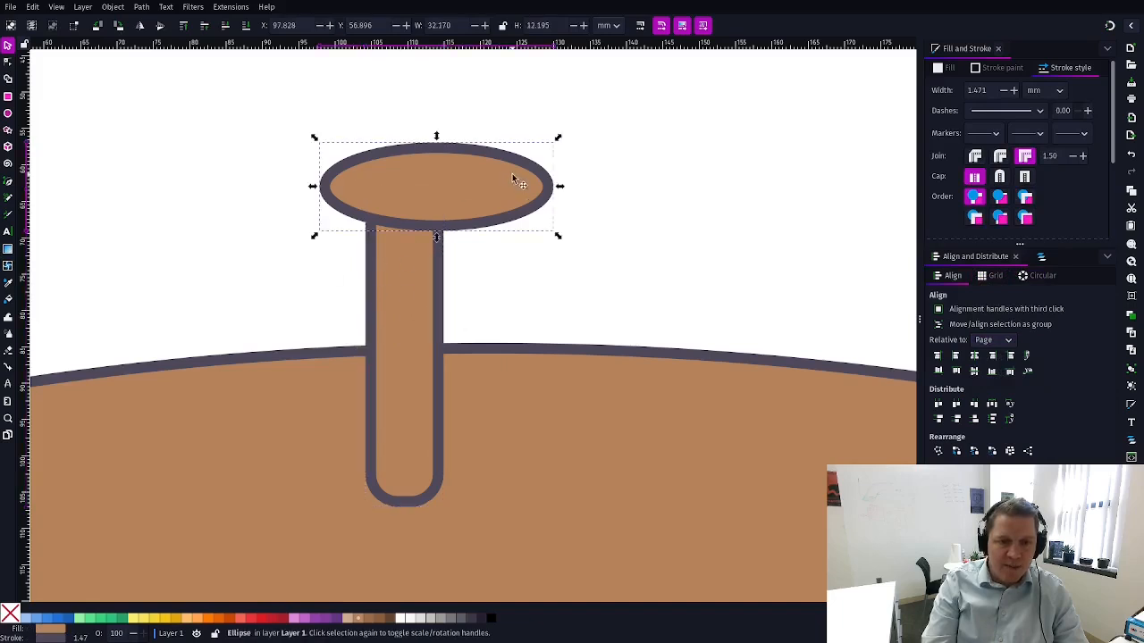
pyautogui.keyDown('shift'); pyautogui.click(413, 295); pyautogui.keyUp('shift')
pyautogui.scroll(4, 994, 339)
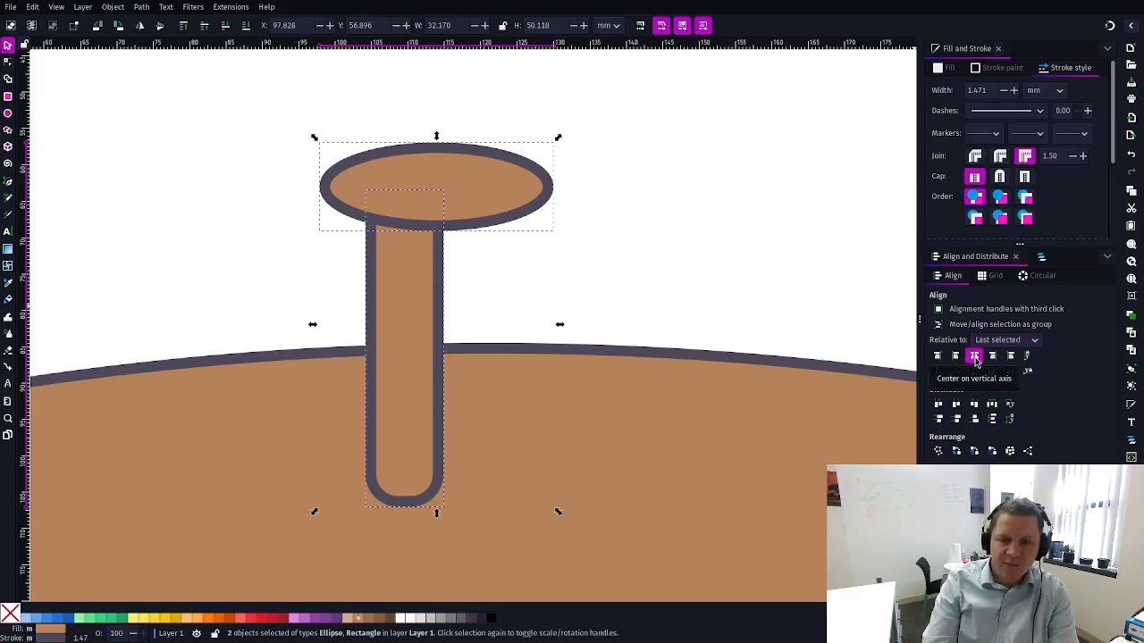
pyautogui.click(975, 357)
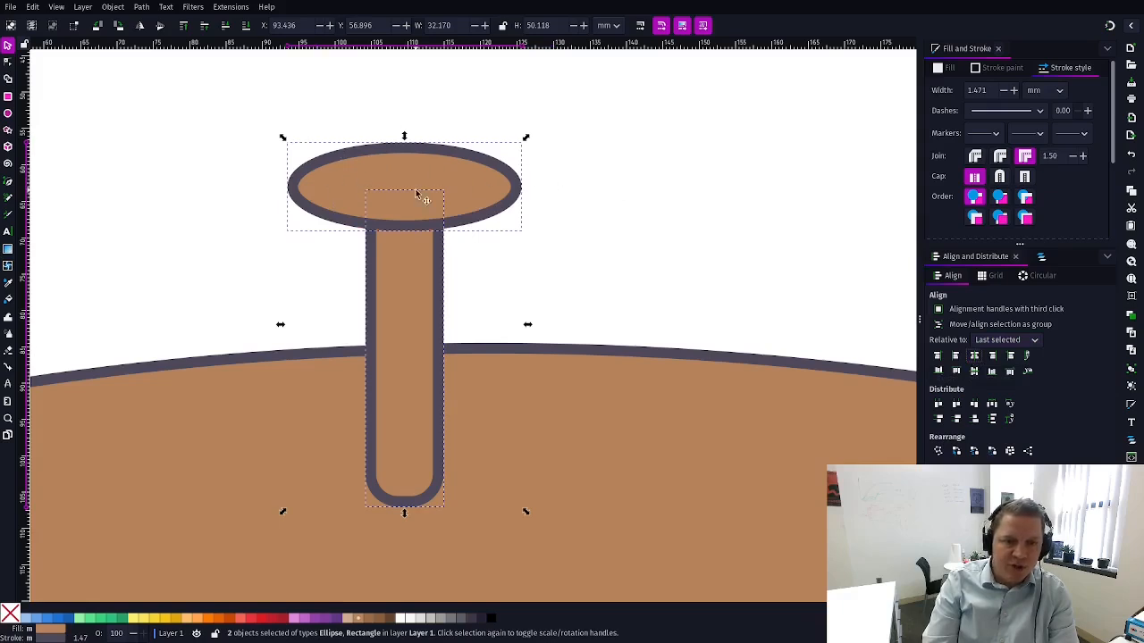
pyautogui.click(629, 220)
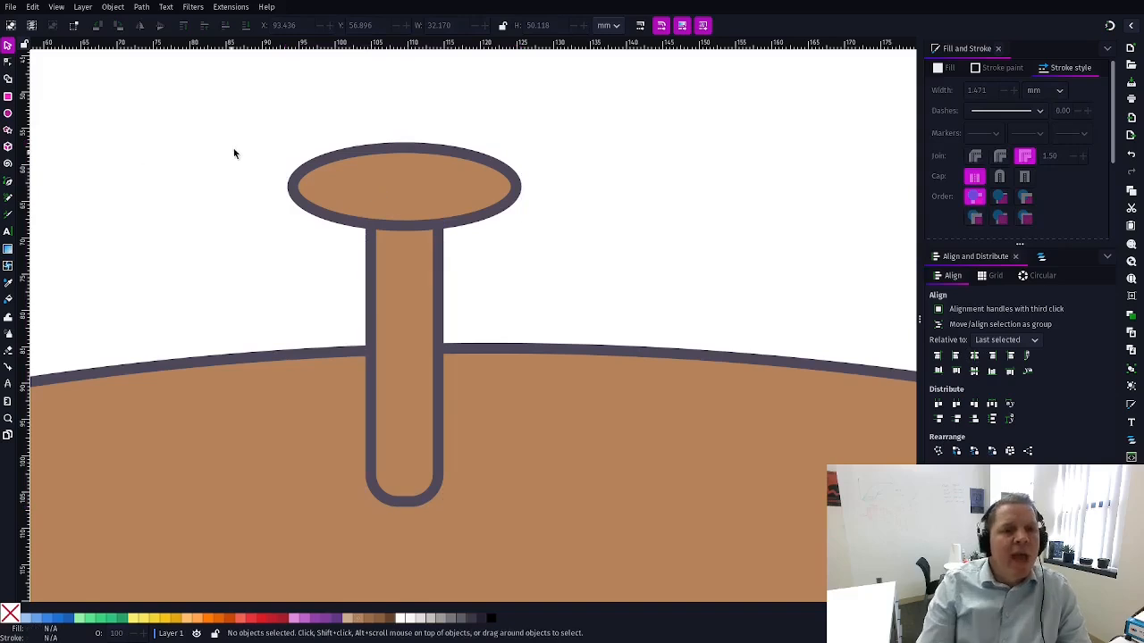
# Step: Group the ellipse and the upright post into one object
pyautogui.scroll(2, 461, 286)
pyautogui.scroll(-4, 447, 224)
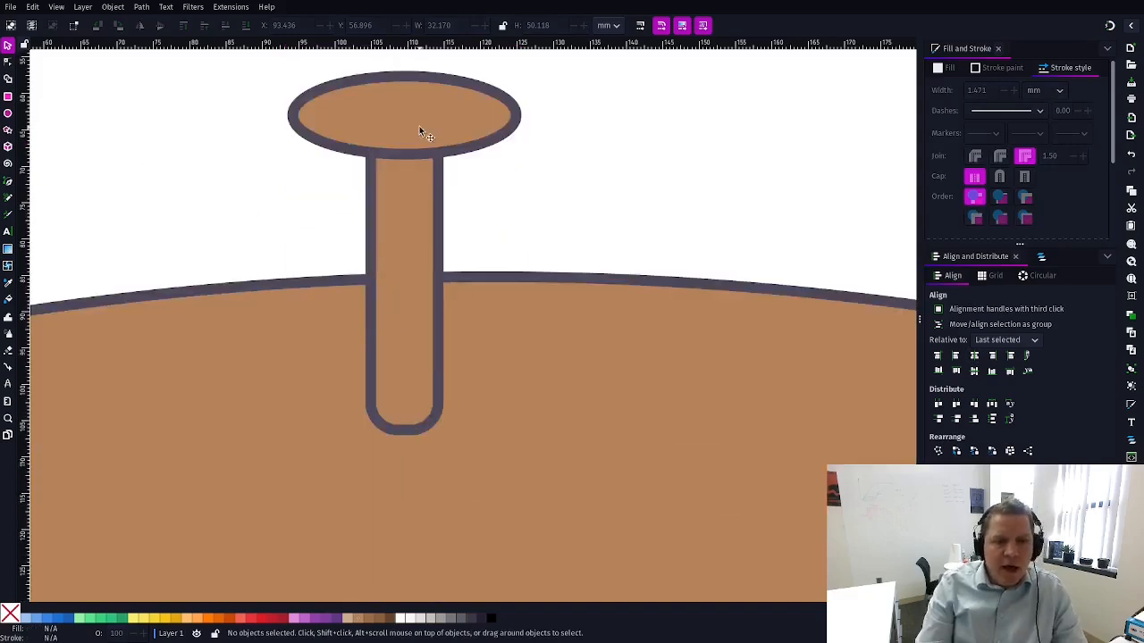
pyautogui.click(402, 74)
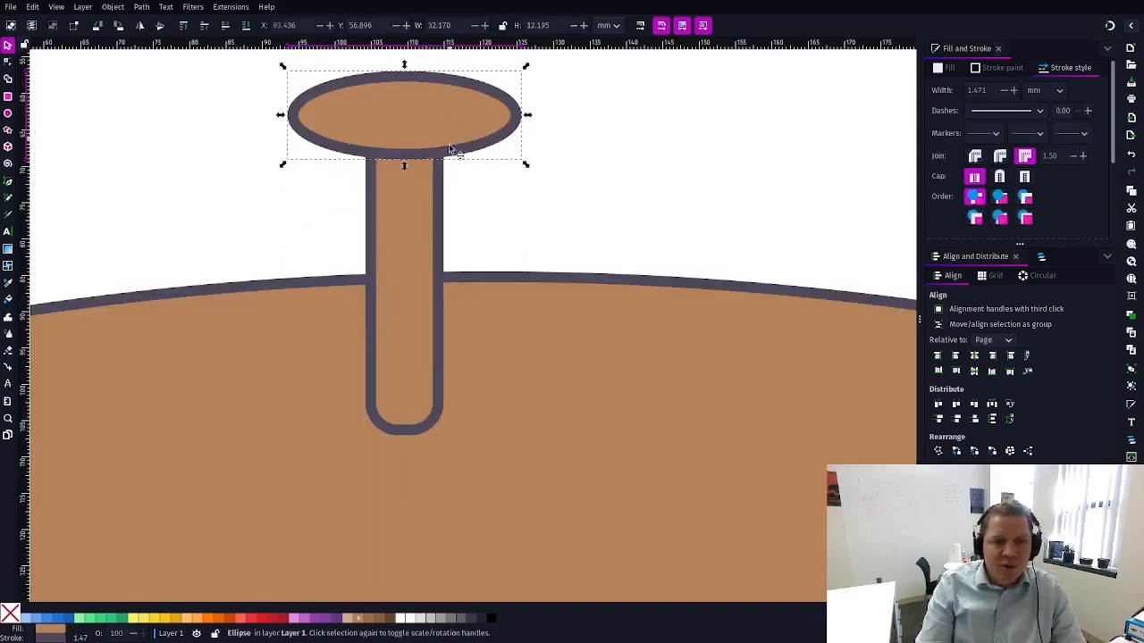
pyautogui.click(410, 237)
pyautogui.click(676, 225)
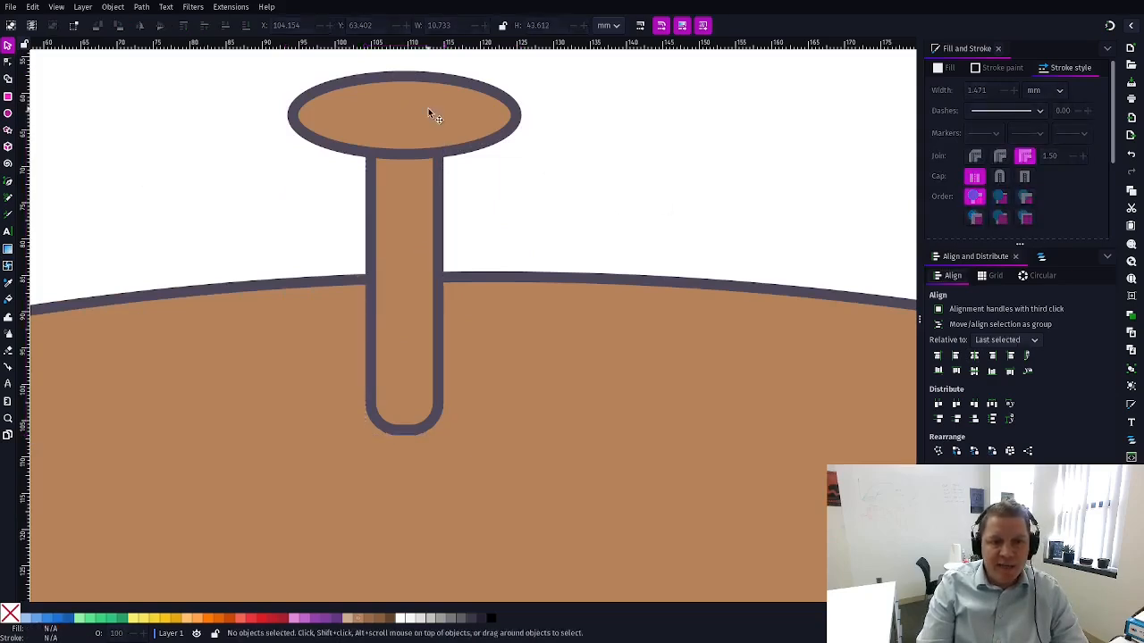
pyautogui.click(428, 108)
pyautogui.keyDown('shift'); pyautogui.click(407, 241); pyautogui.keyUp('shift')
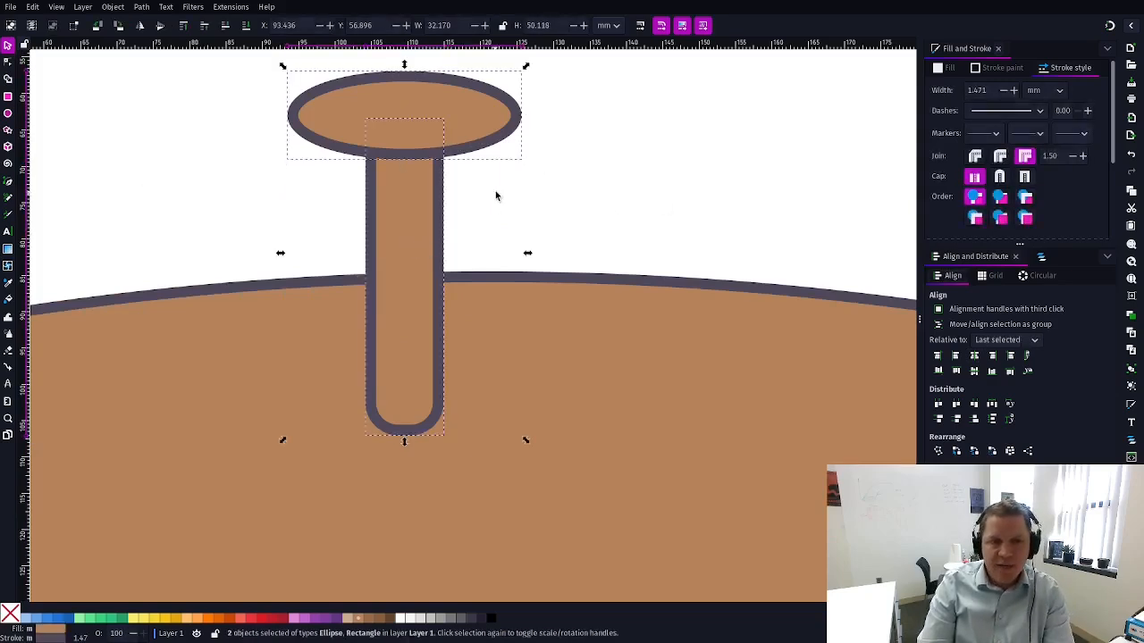
pyautogui.click(1133, 375)
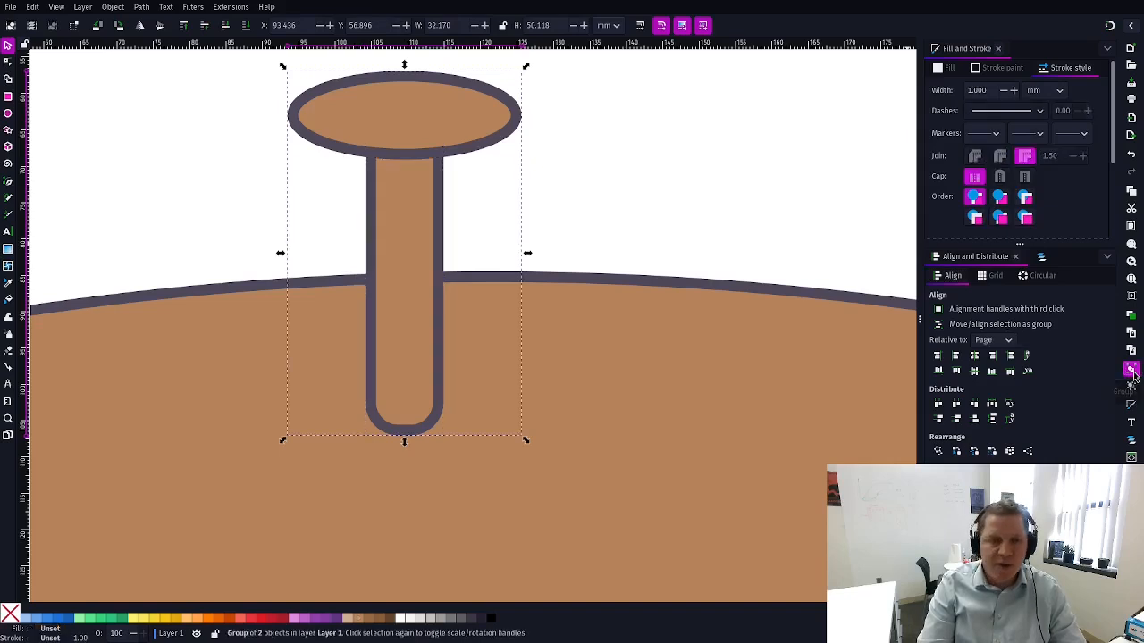
# Step: Move the grouped post and ellipse about 6 mm to the right, and clear the selection
pyautogui.moveTo(442, 193); pyautogui.dragTo(479, 204)
pyautogui.click(488, 184)
pyautogui.click(617, 146)
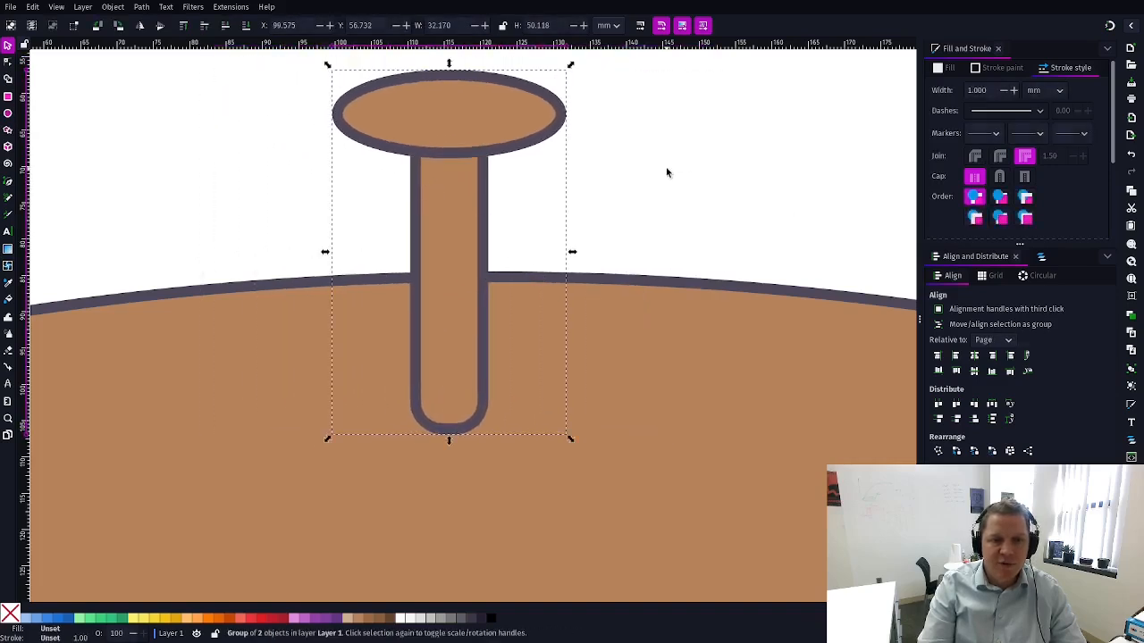
pyautogui.click(667, 170)
# Step: Expand the group in the object list and select the group, its ellipse and its rectangle individually to examine its structure
pyautogui.click(1041, 258)
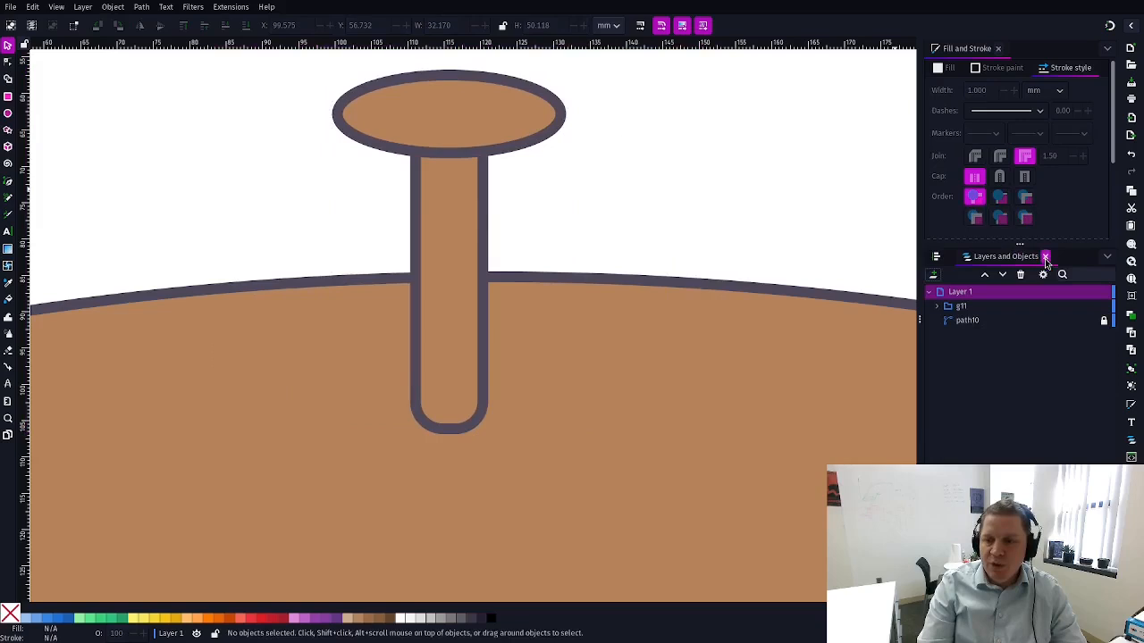
pyautogui.click(934, 306)
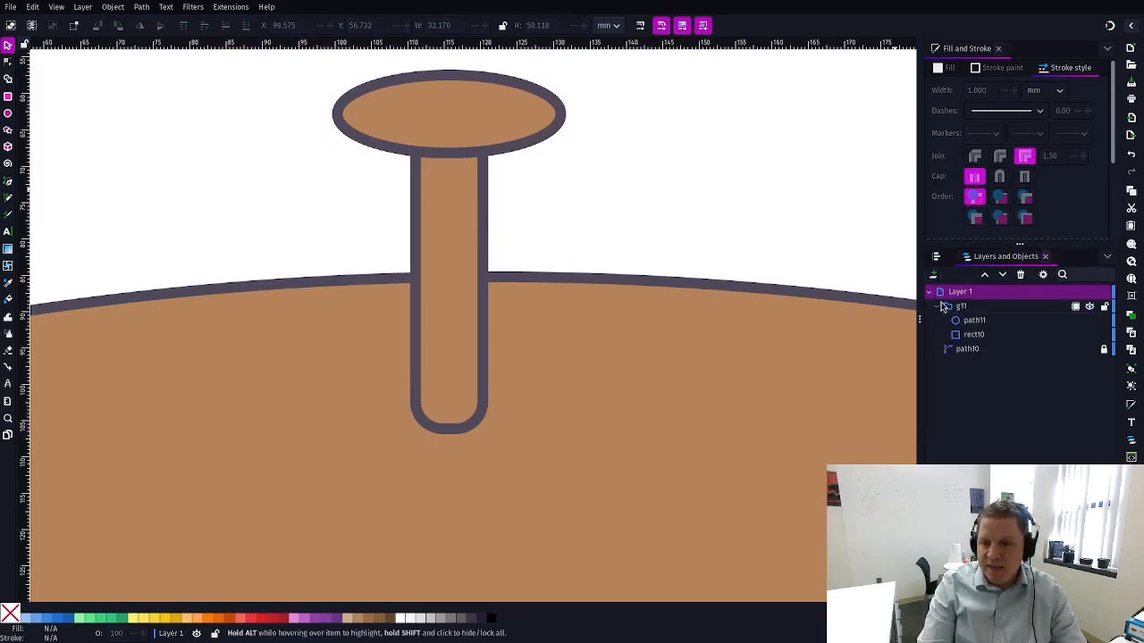
pyautogui.click(964, 308)
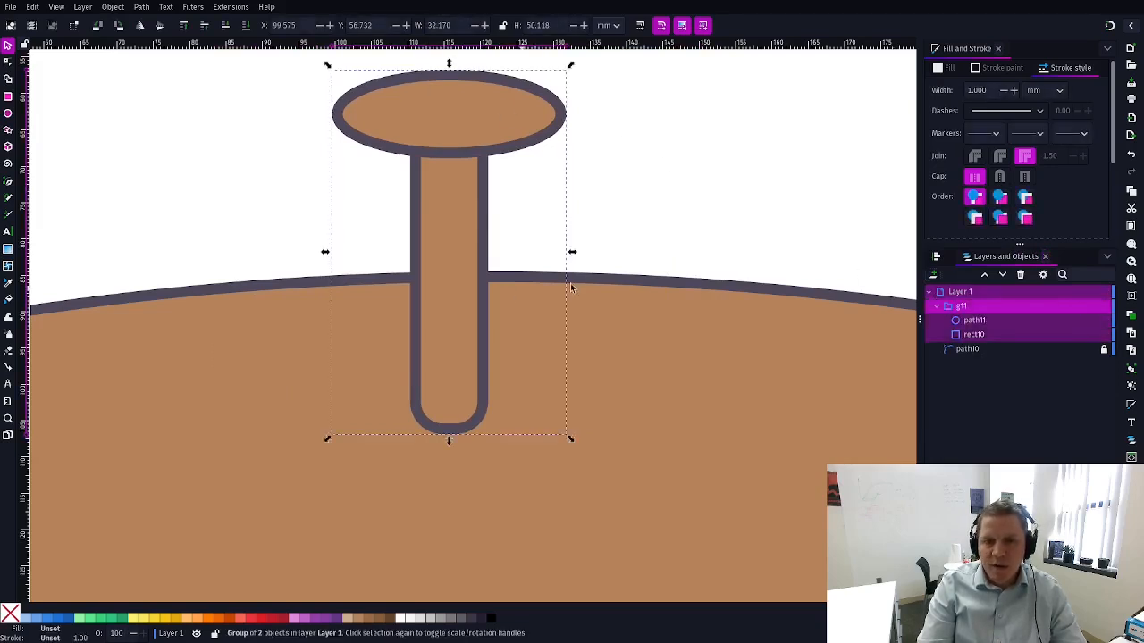
pyautogui.click(1003, 323)
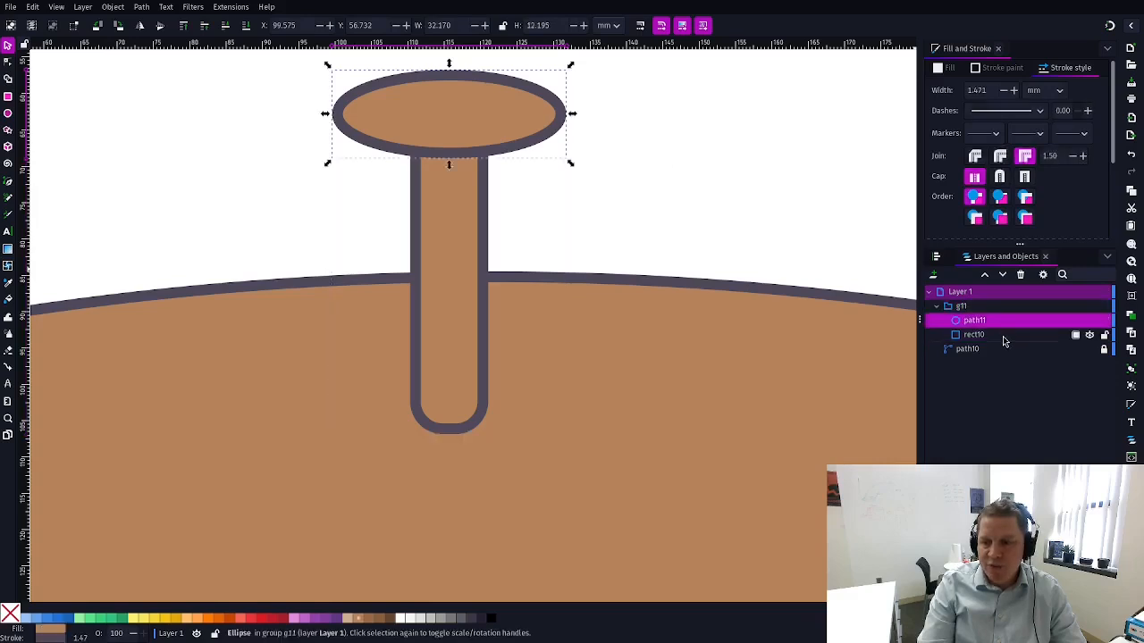
pyautogui.click(1003, 337)
pyautogui.click(983, 323)
pyautogui.click(1013, 335)
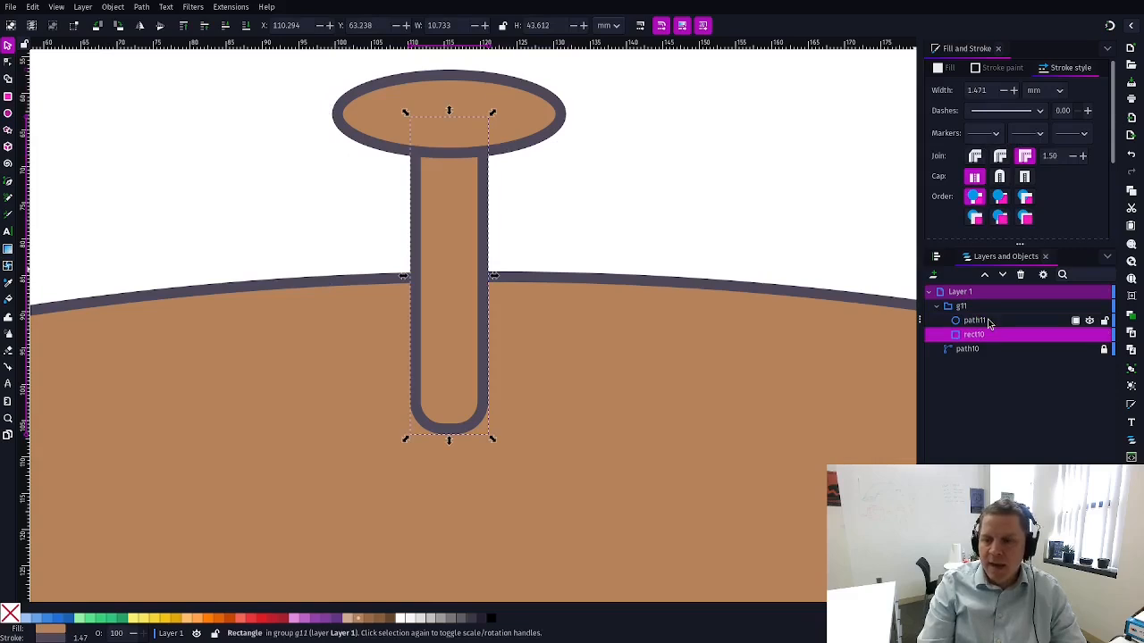
pyautogui.click(988, 322)
# Step: Enter the group on the canvas, move its ellipse about 5 mm to the right and undo that move
pyautogui.click(506, 188)
pyautogui.click(443, 171)
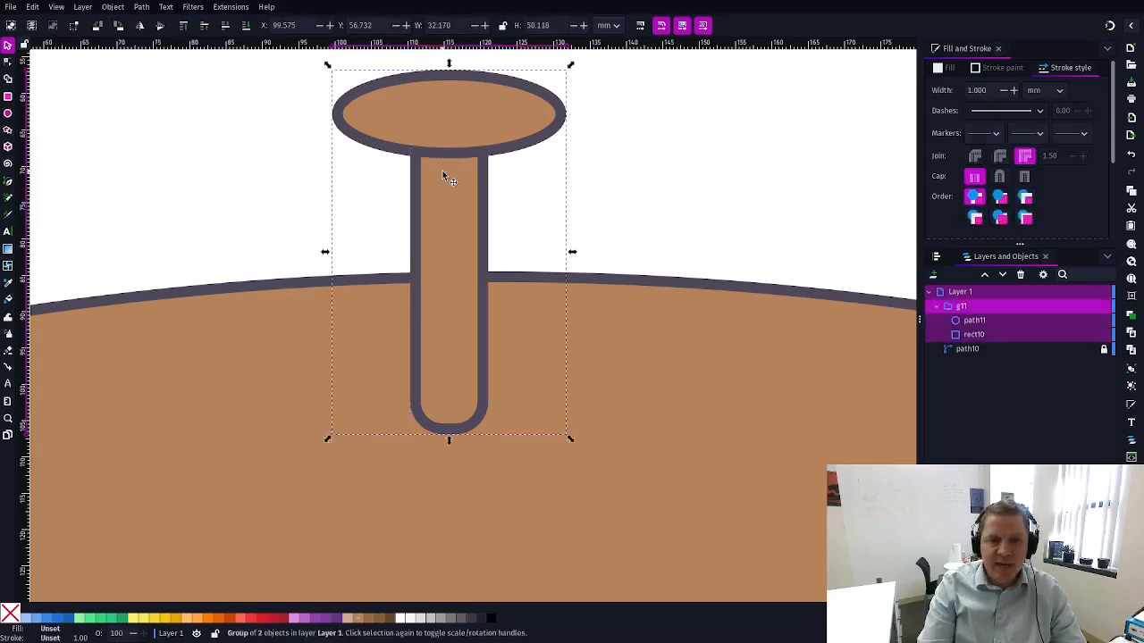
pyautogui.doubleClick(459, 129)
pyautogui.click(461, 130)
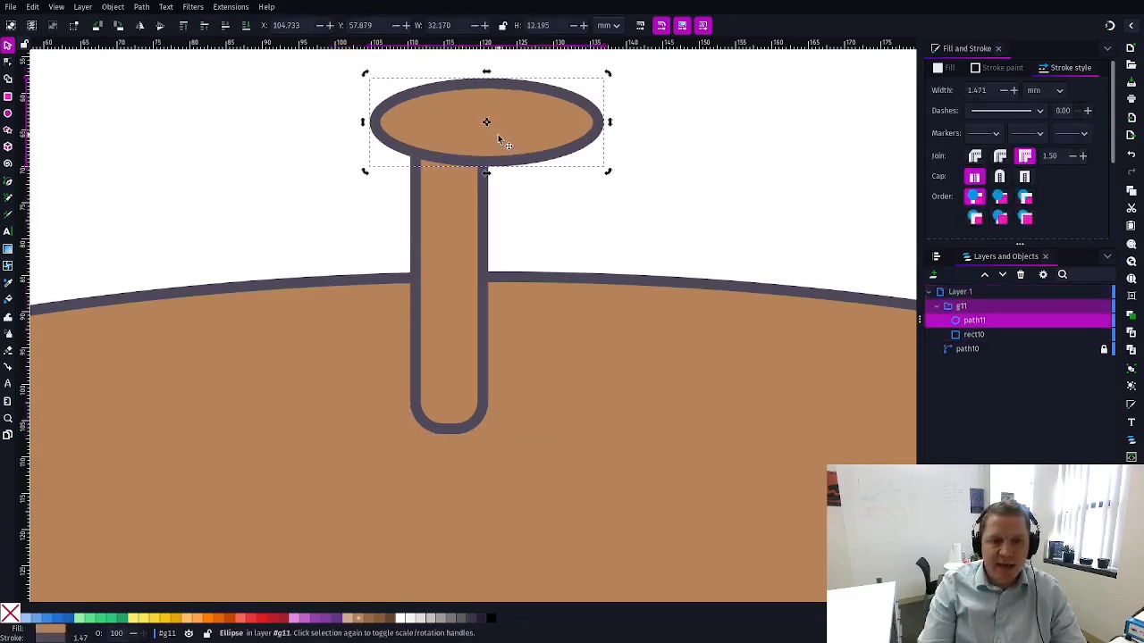
pyautogui.click(491, 133)
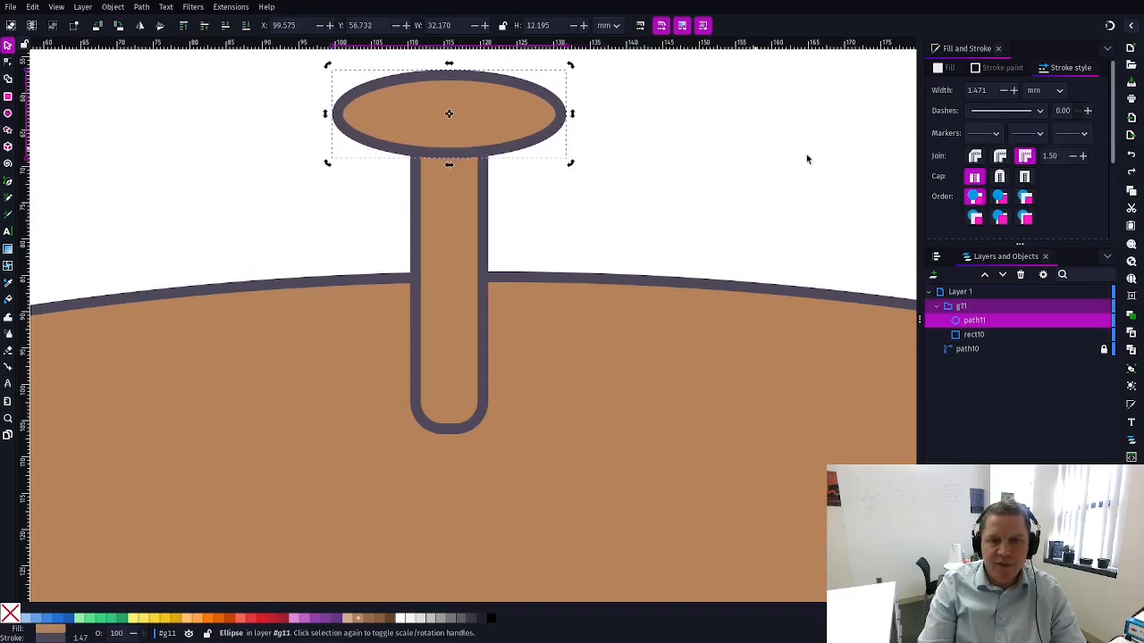
# Step: Select the group's rectangle and ellipse individually, through the object list and on the canvas, to check them inside the group
pyautogui.click(988, 336)
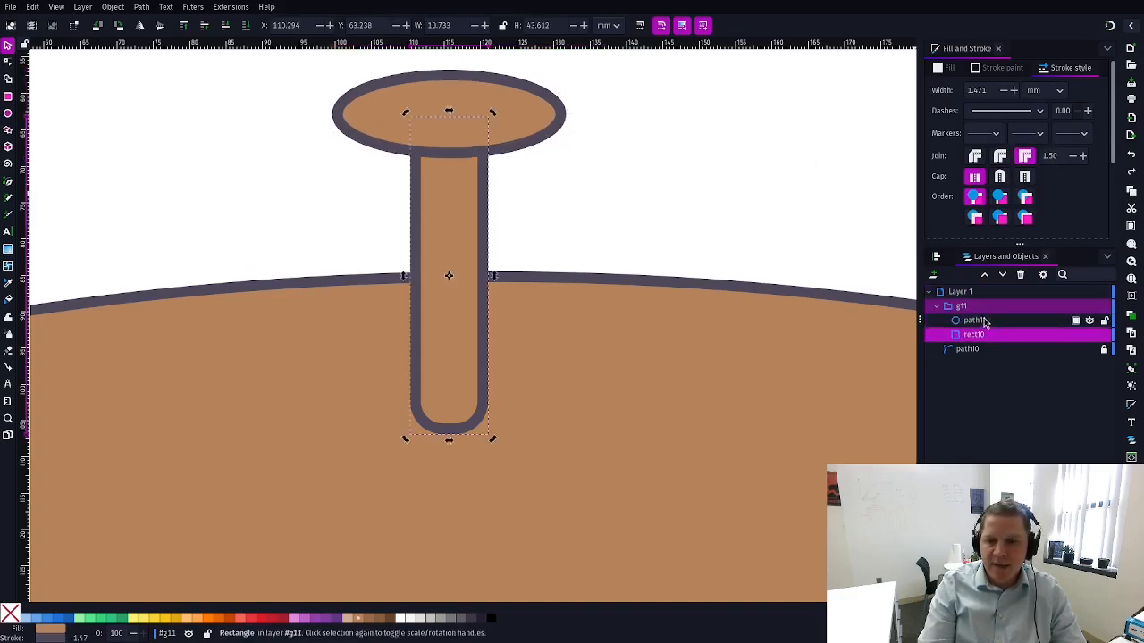
pyautogui.click(984, 321)
pyautogui.click(654, 177)
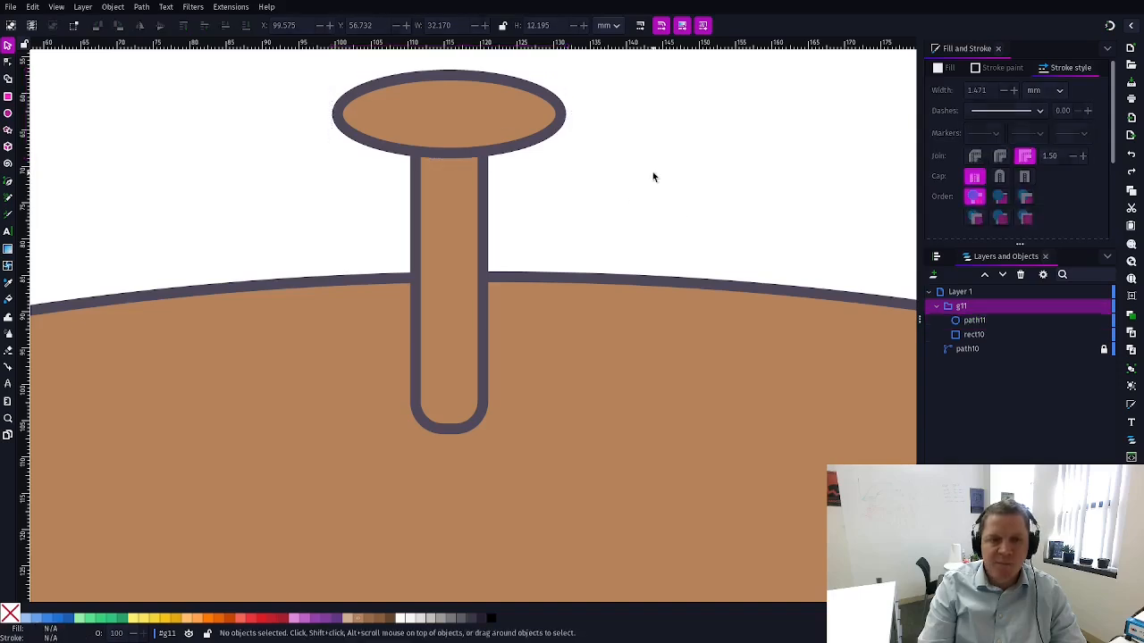
pyautogui.click(450, 141)
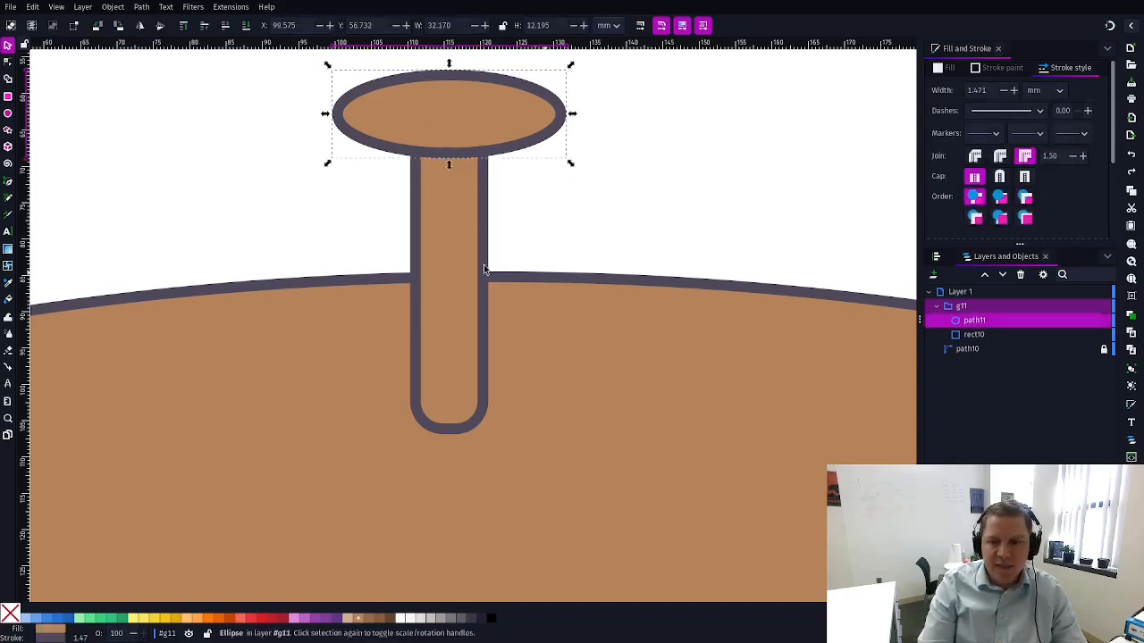
# Step: Ungroup the ellipse and post back into separate objects, and clear the selection
pyautogui.click(975, 309)
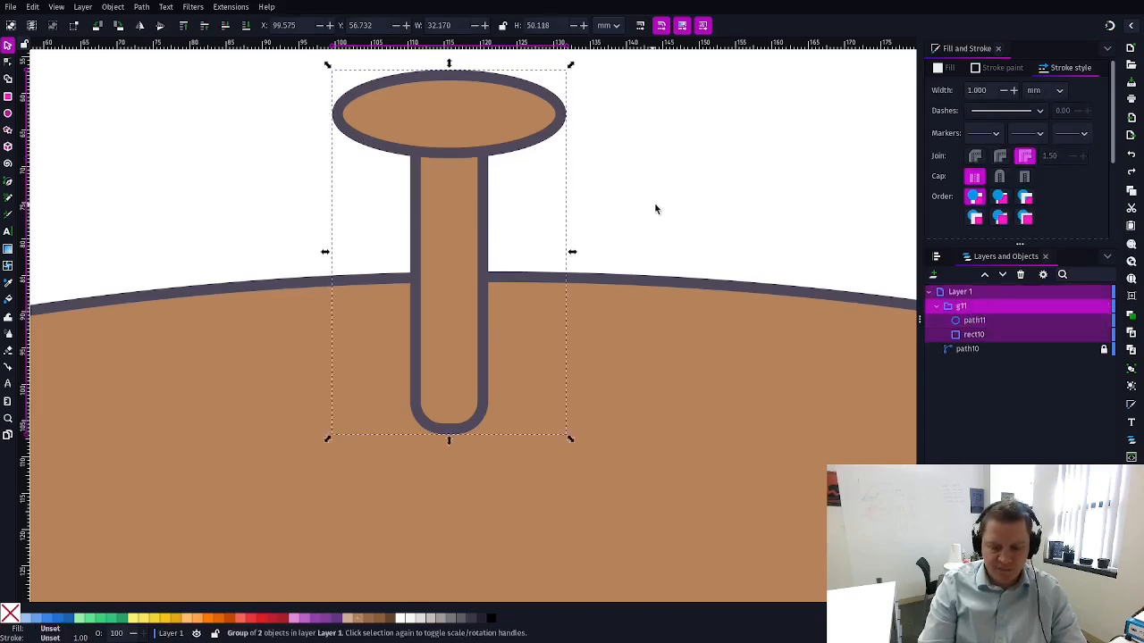
pyautogui.hotkey('ctrl', 'shift', 'g')
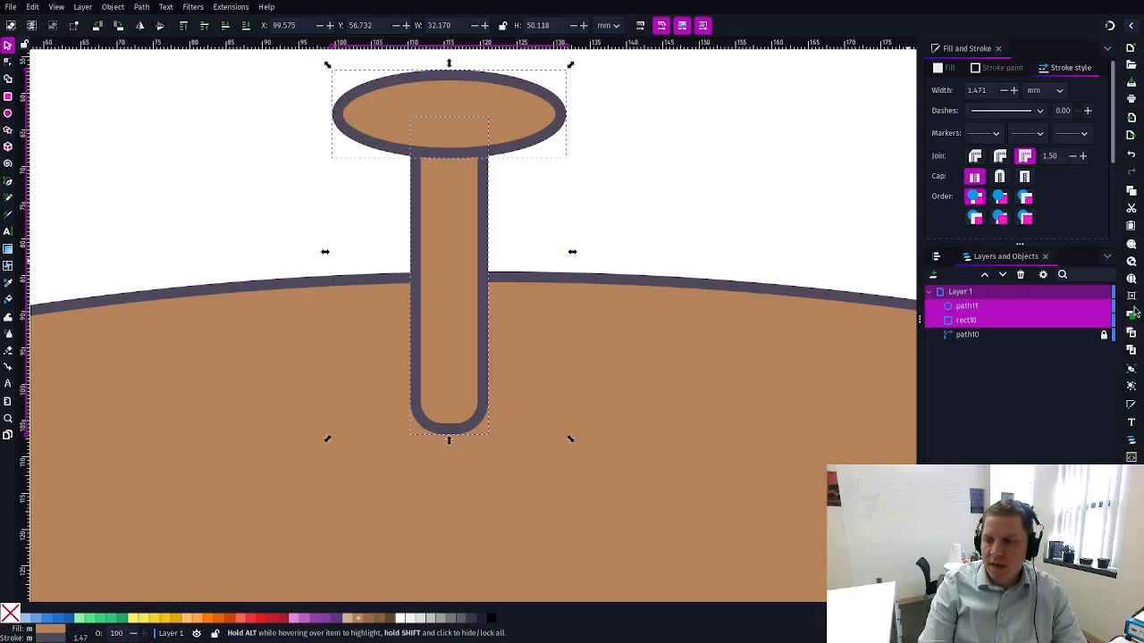
pyautogui.click(703, 177)
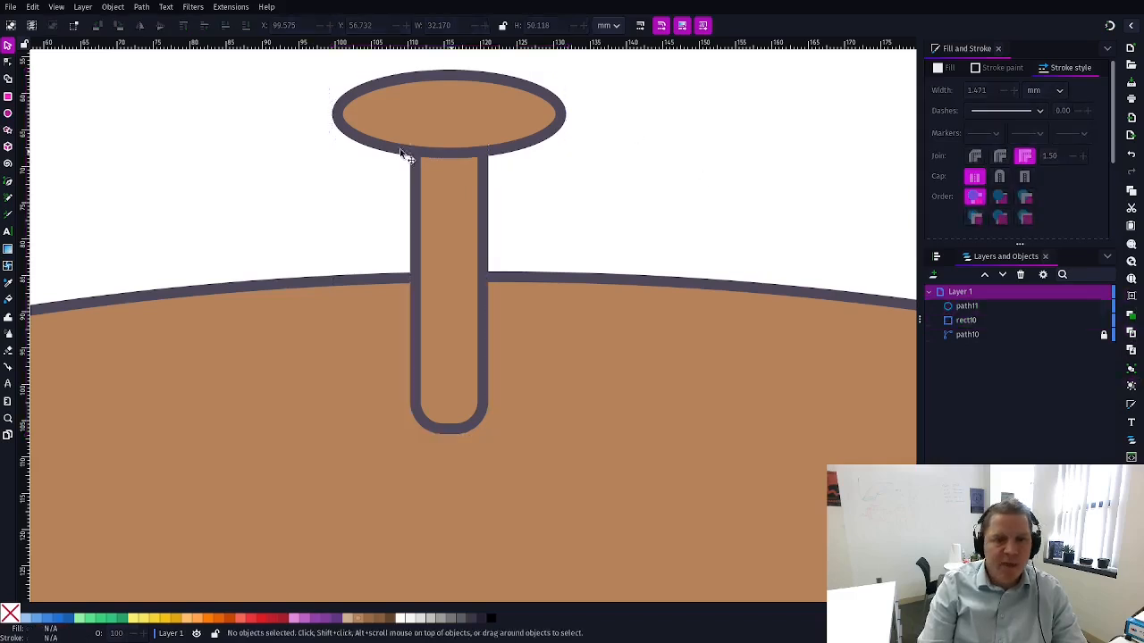
# Step: Select the ellipse and the post together and merge them into a single path with Union
pyautogui.click(451, 162)
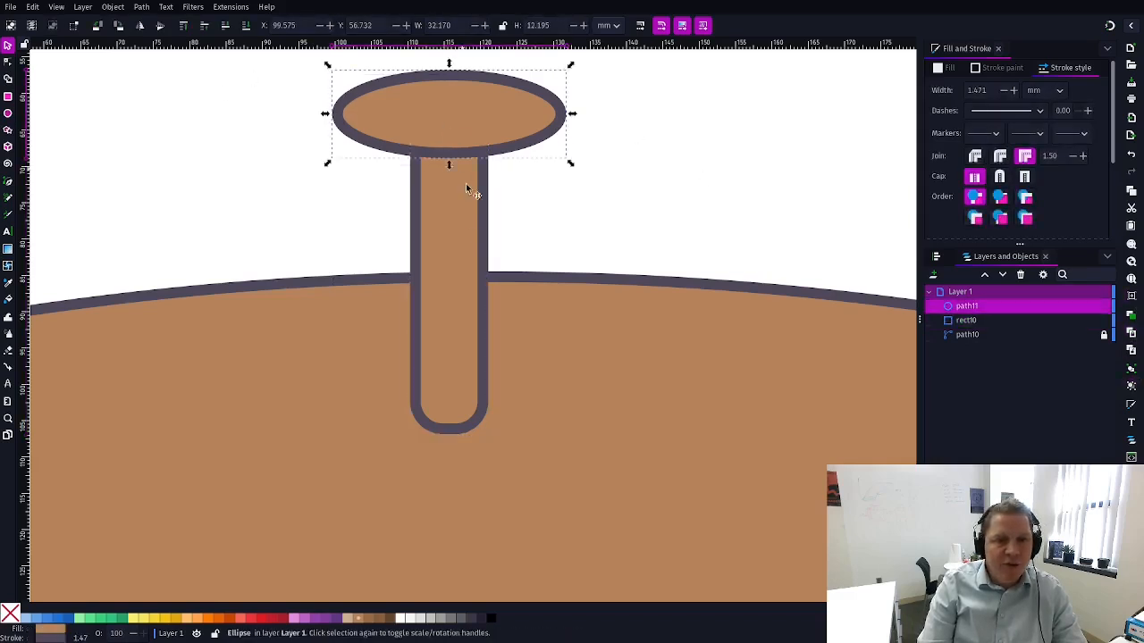
pyautogui.keyDown('shift'); pyautogui.click(455, 228); pyautogui.keyUp('shift')
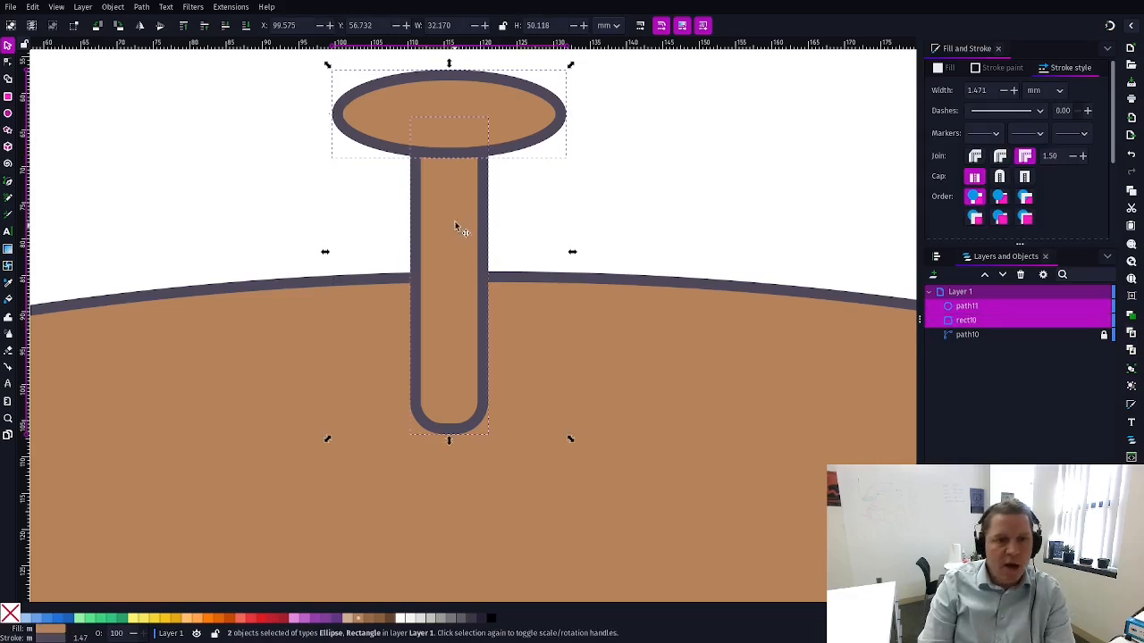
pyautogui.click(141, 7)
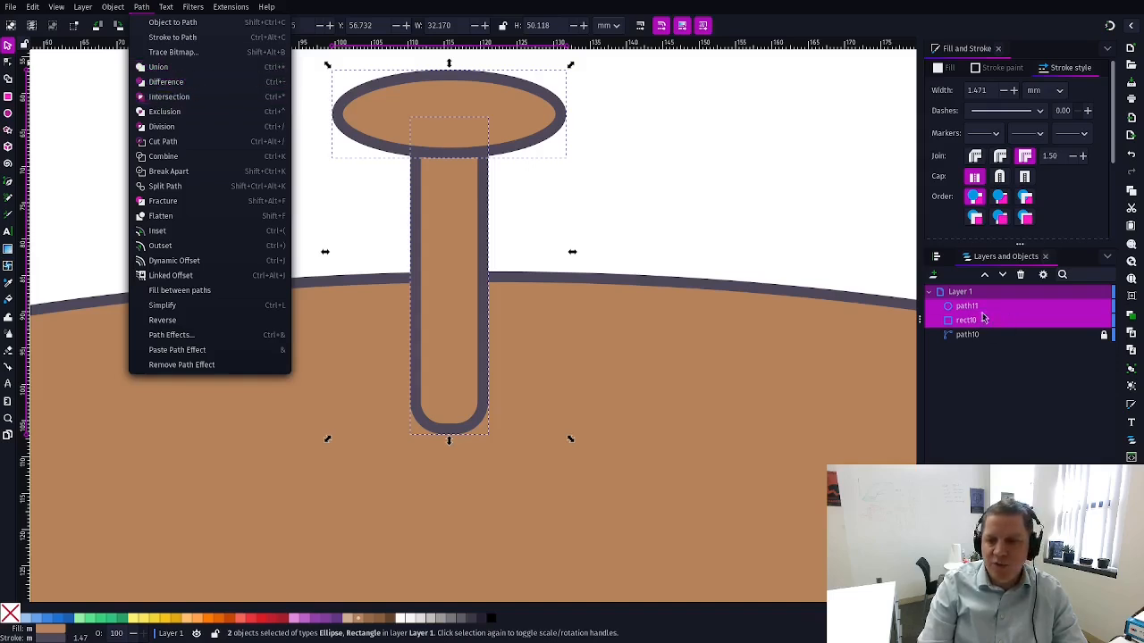
pyautogui.click(183, 69)
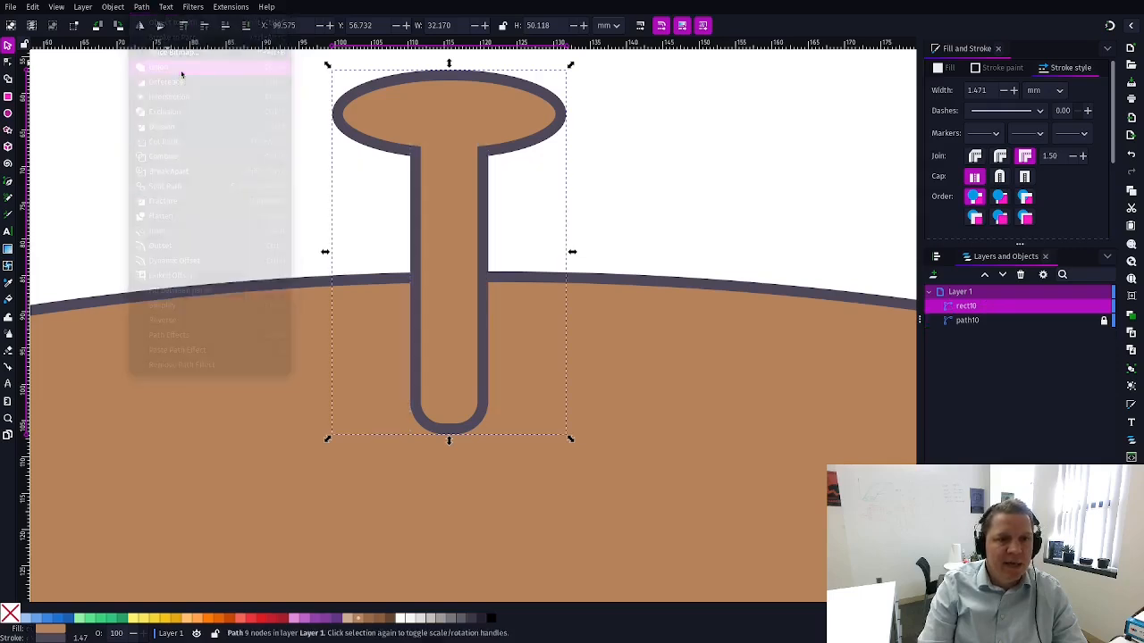
pyautogui.click(666, 156)
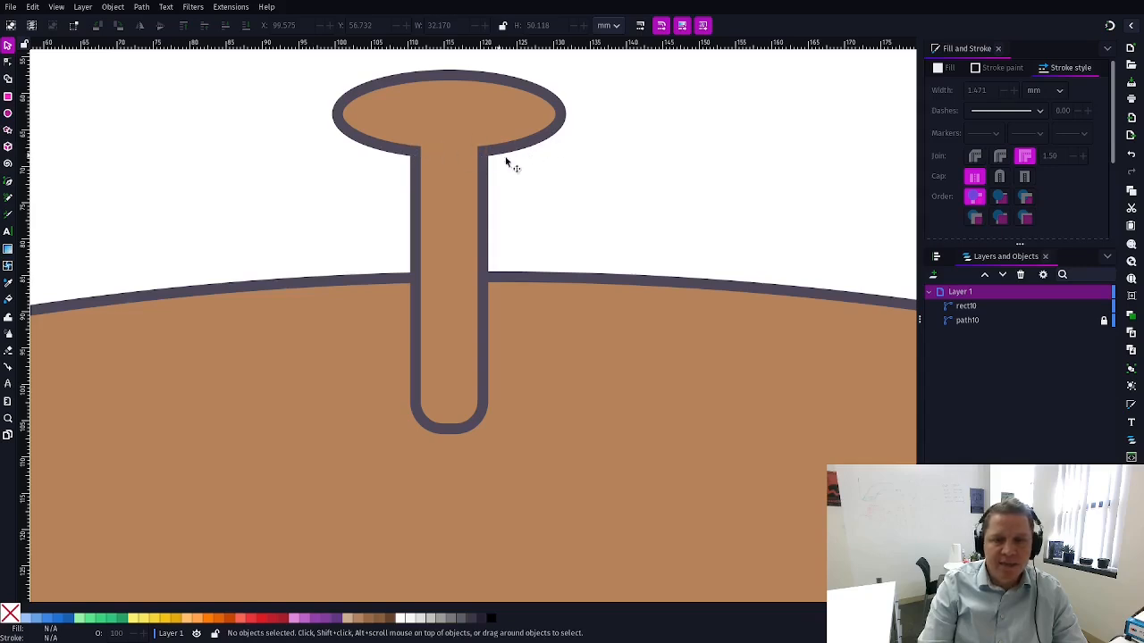
pyautogui.click(471, 176)
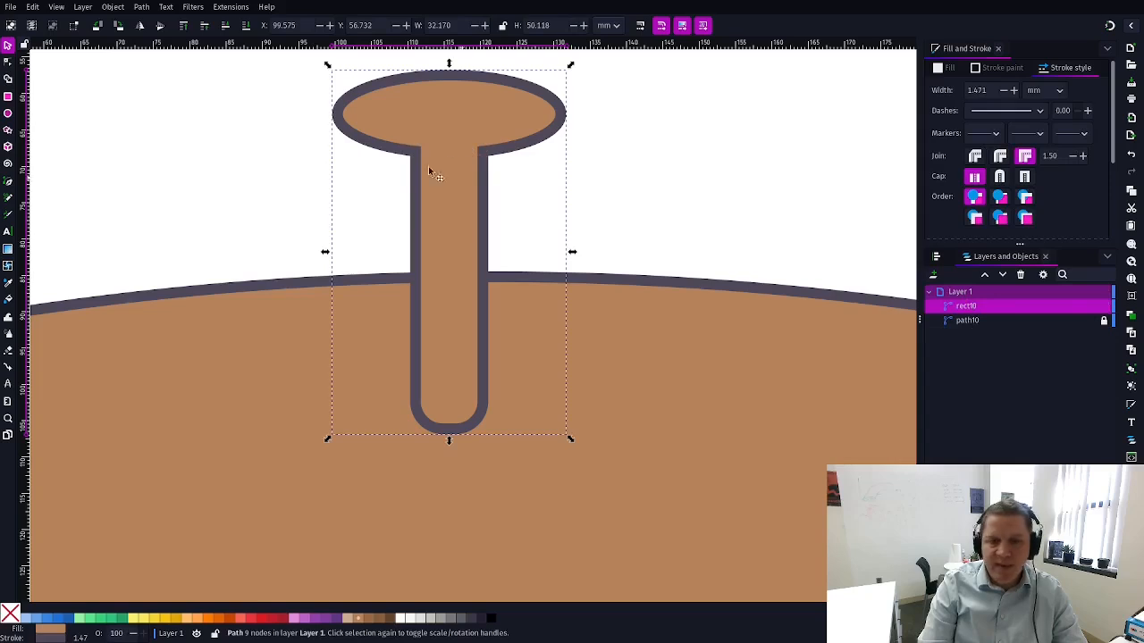
pyautogui.click(528, 189)
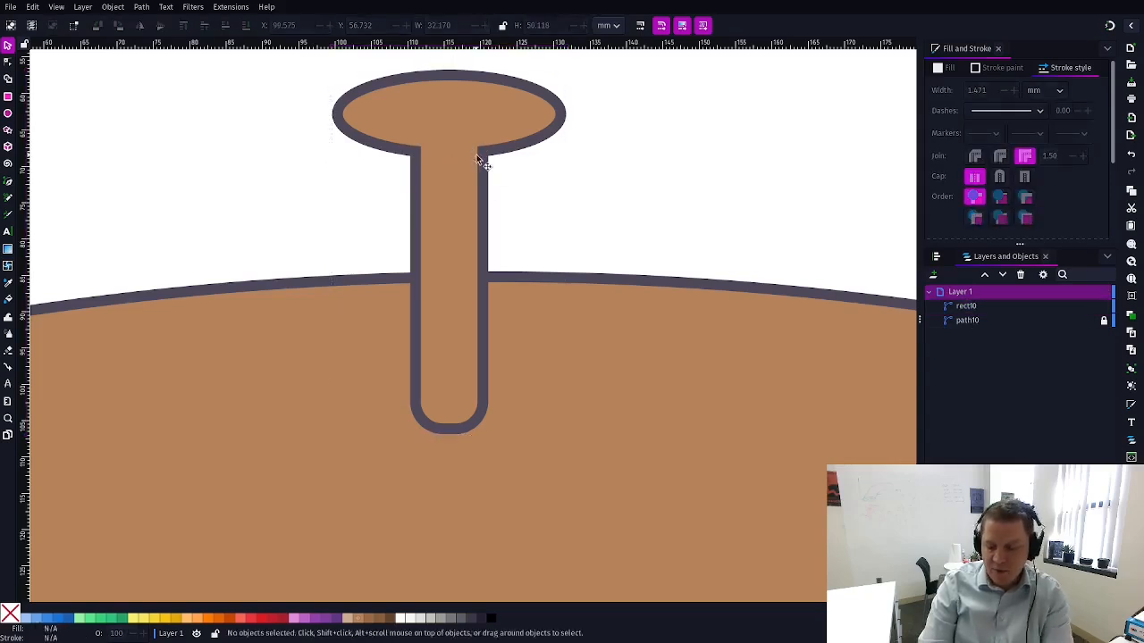
# Step: Try moving each of the two corner nodes where the post meets the ellipse outward, undoing each move
pyautogui.press('n')
pyautogui.click(480, 136)
pyautogui.moveTo(487, 152); pyautogui.dragTo(518, 179)
pyautogui.hotkey('ctrl', 'z')
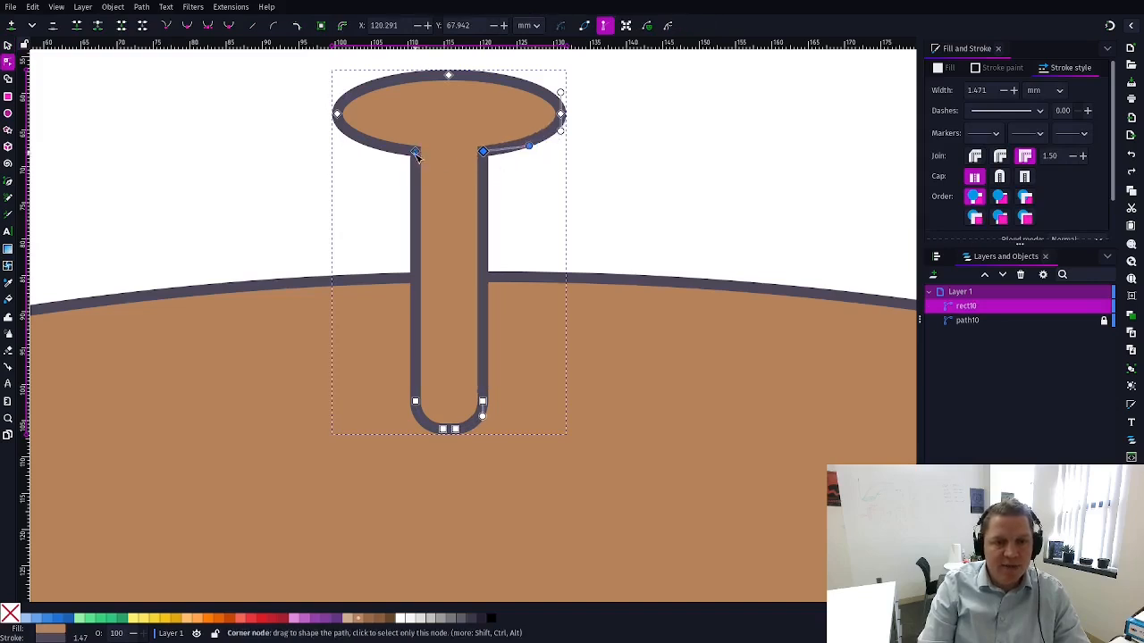
pyautogui.moveTo(415, 153); pyautogui.dragTo(381, 163)
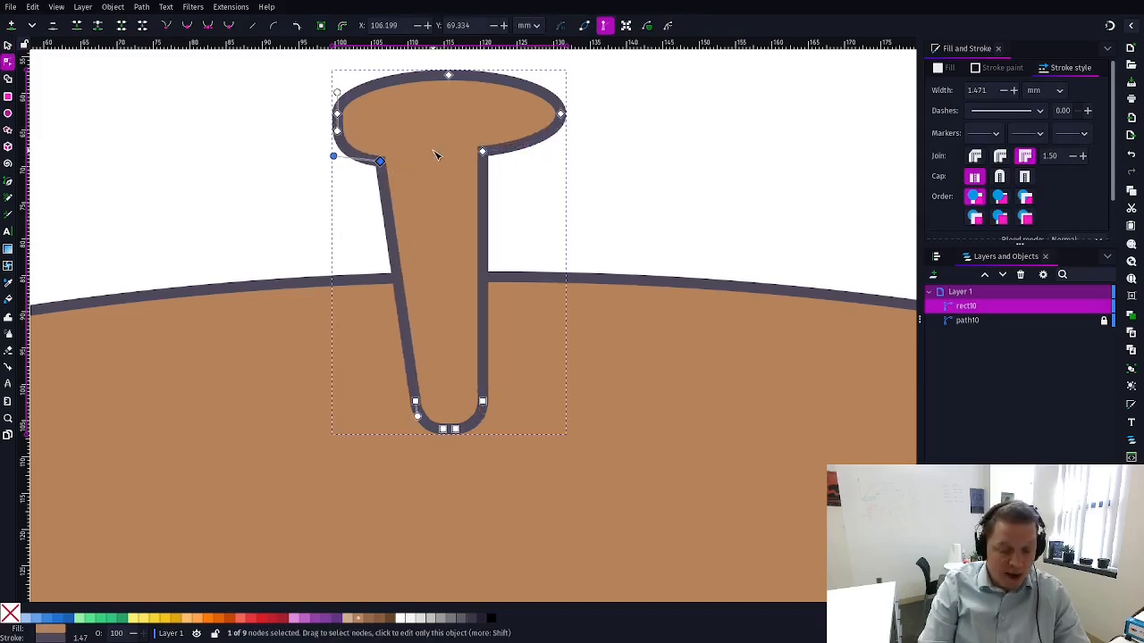
pyautogui.hotkey('ctrl', 'z')
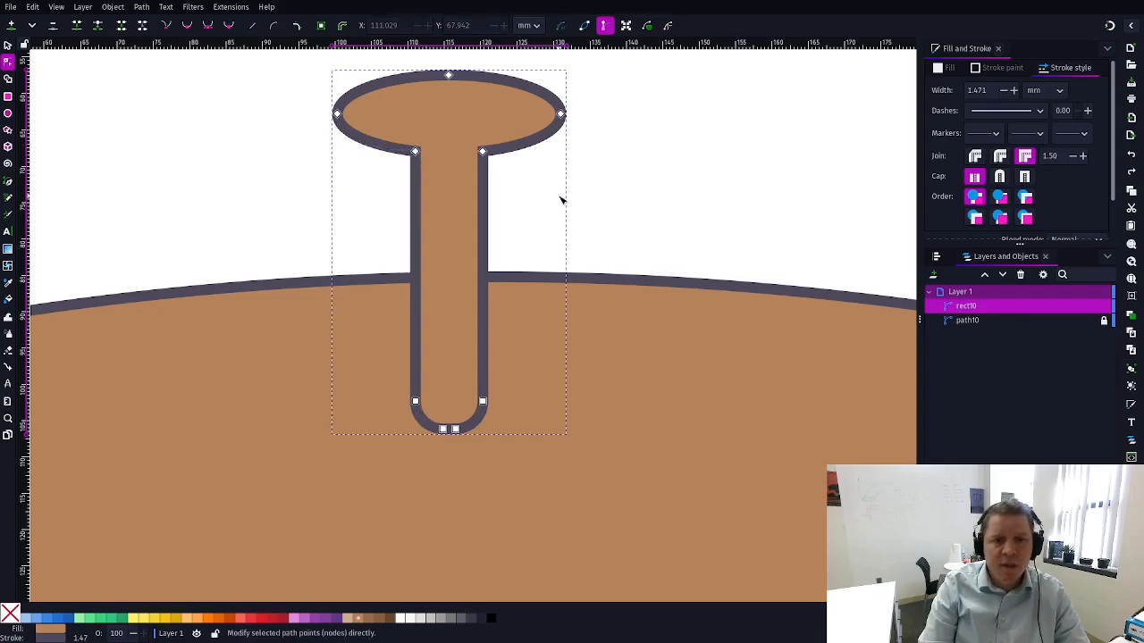
pyautogui.scroll(8, 512, 248)
pyautogui.scroll(-6, 512, 247)
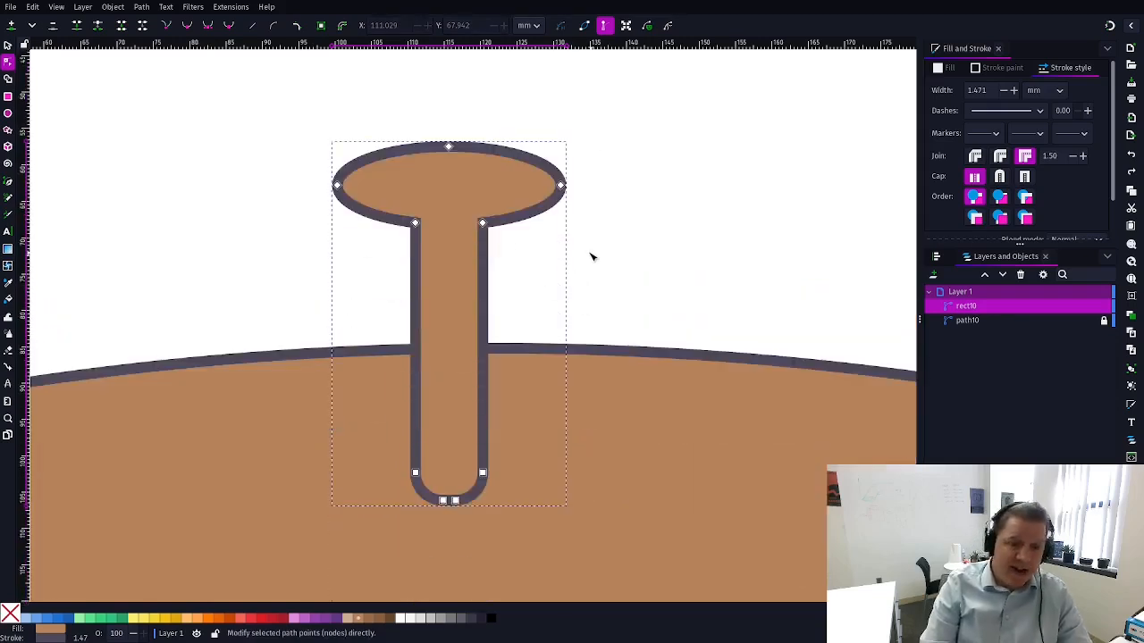
pyautogui.press('s')
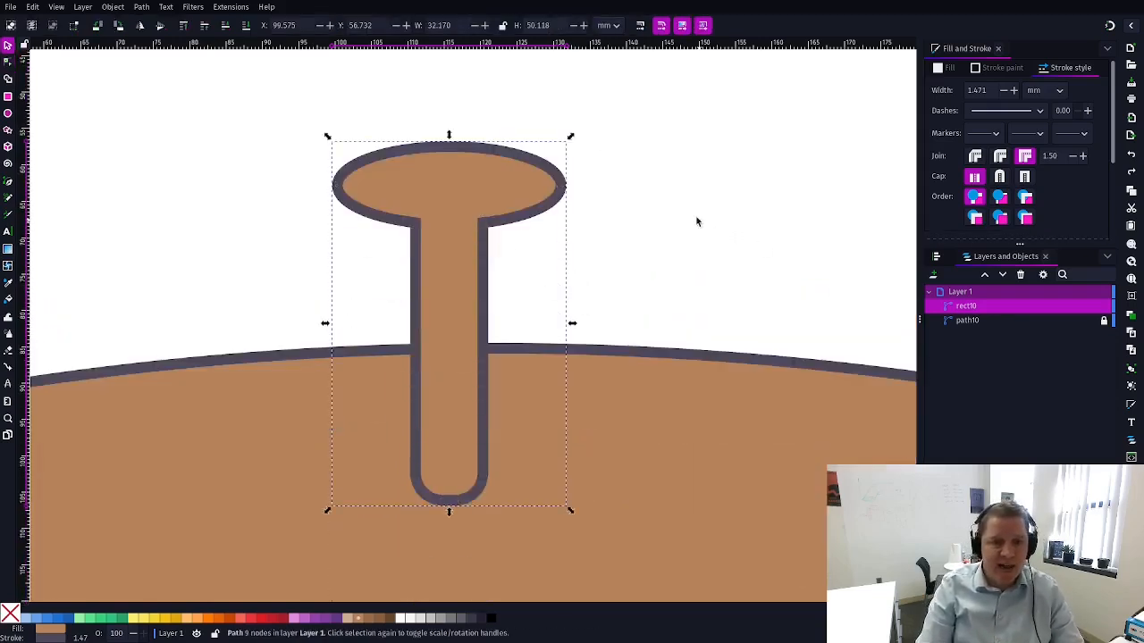
pyautogui.scroll(2, 625, 240)
pyautogui.scroll(-4, 612, 241)
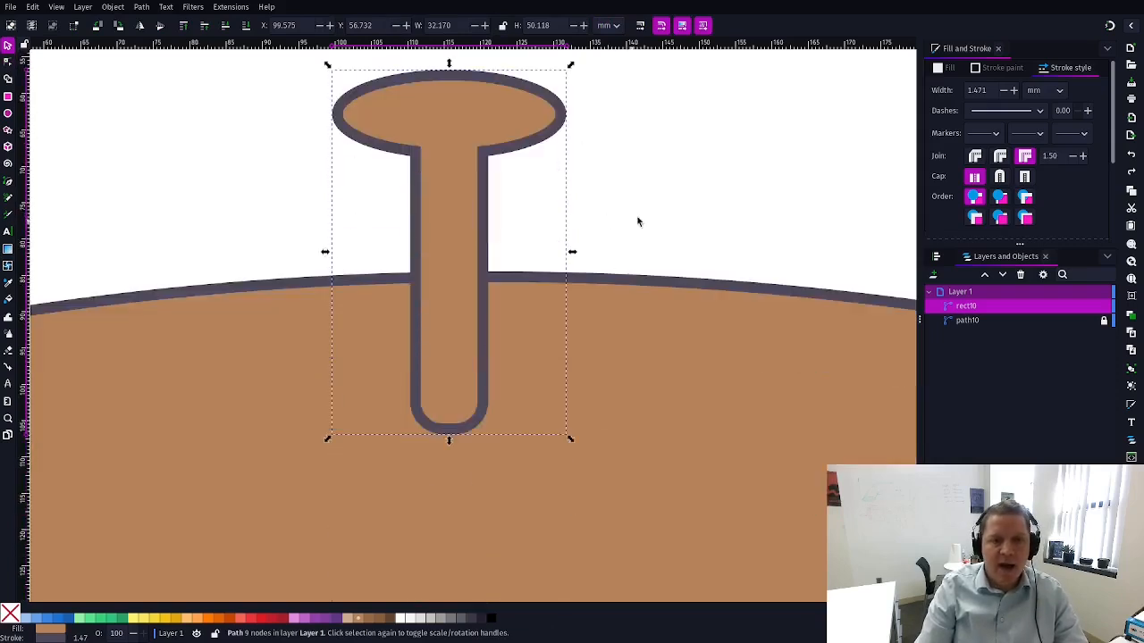
pyautogui.click(411, 112)
pyautogui.scroll(2, 496, 98)
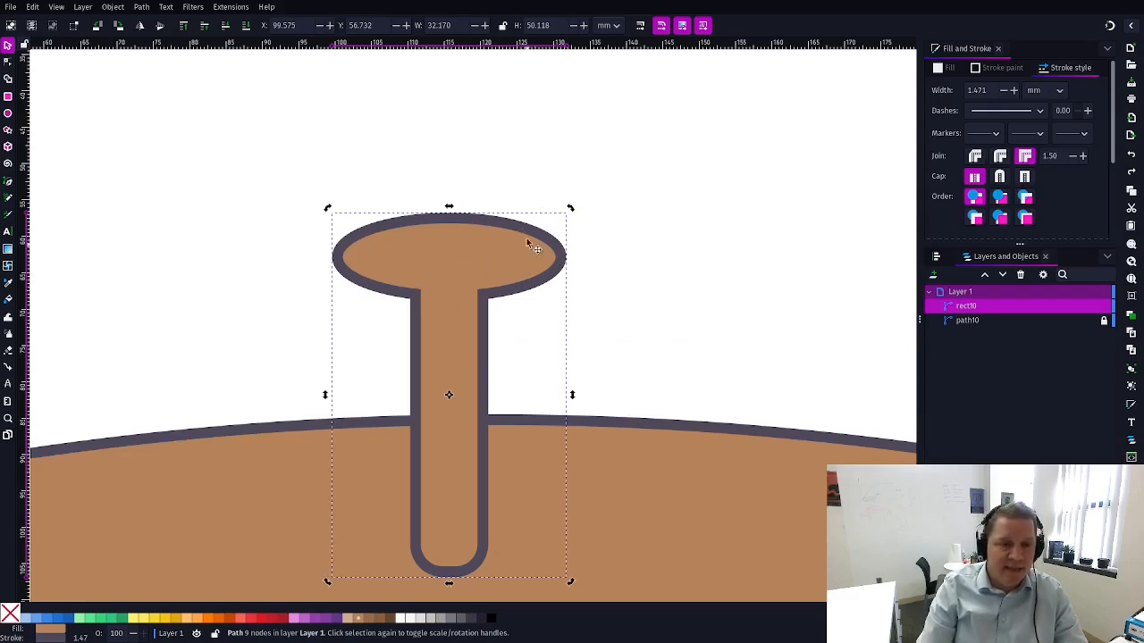
pyautogui.click(553, 135)
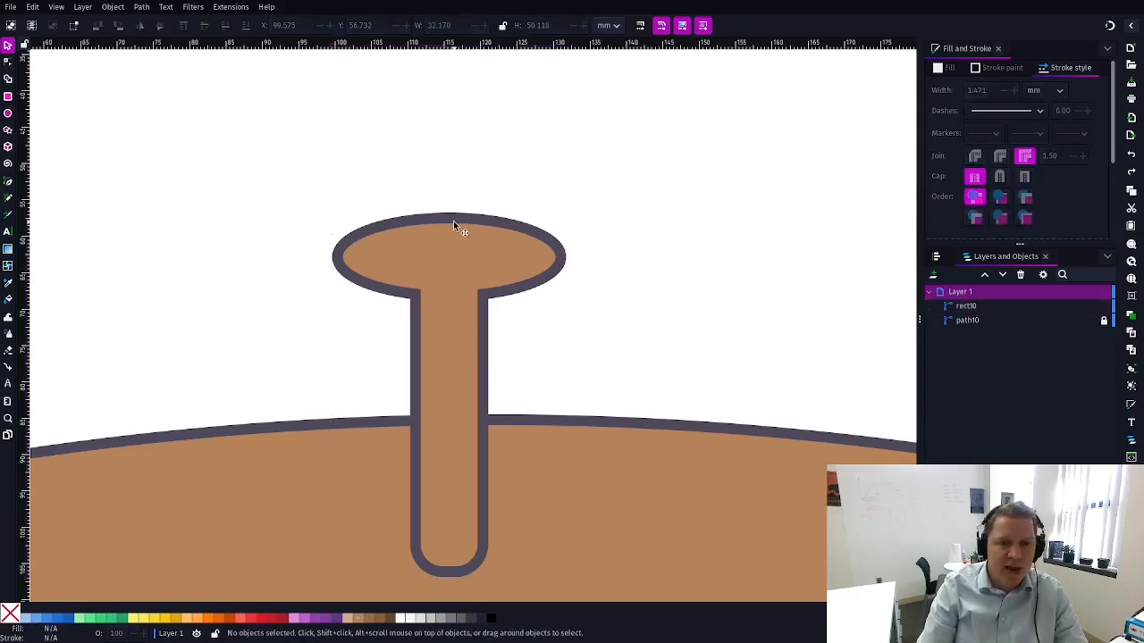
# Step: Raise the top node of the merged path by about 4 mm to form a domed mushroom cap, and clear the selection
pyautogui.press('n')
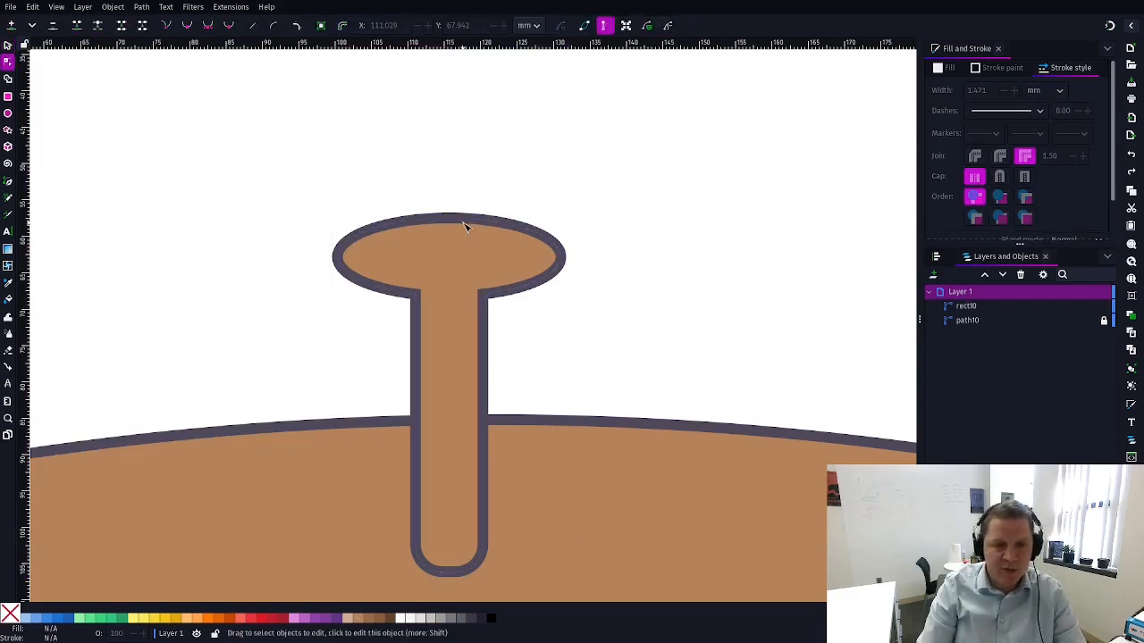
pyautogui.click(461, 225)
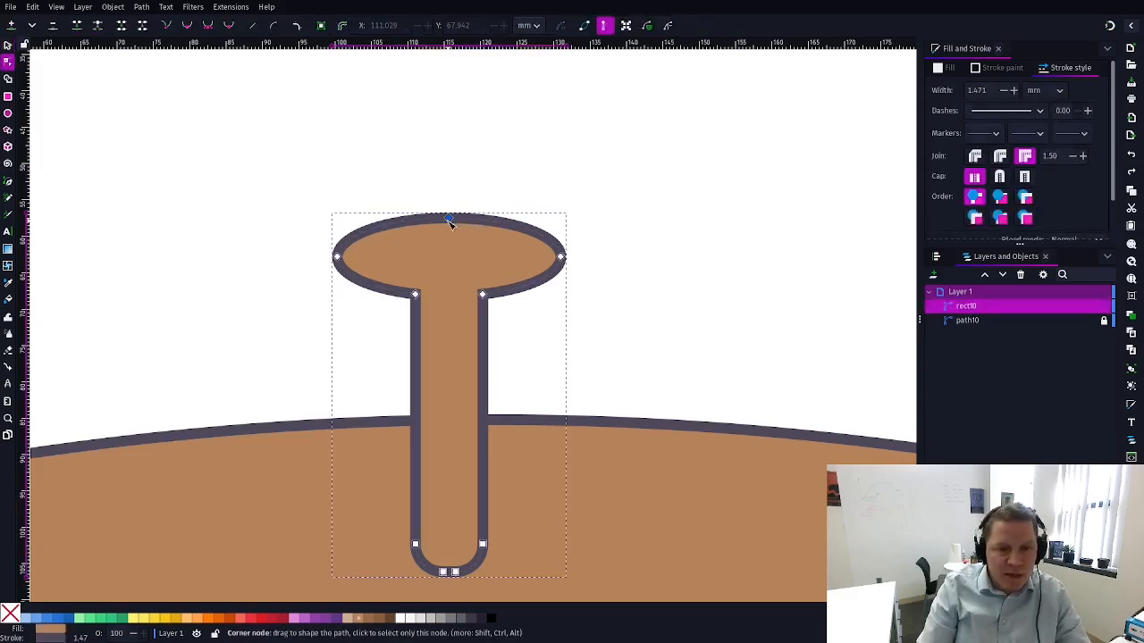
pyautogui.moveTo(452, 221); pyautogui.dragTo(449, 192)
pyautogui.press('s')
pyautogui.click(662, 253)
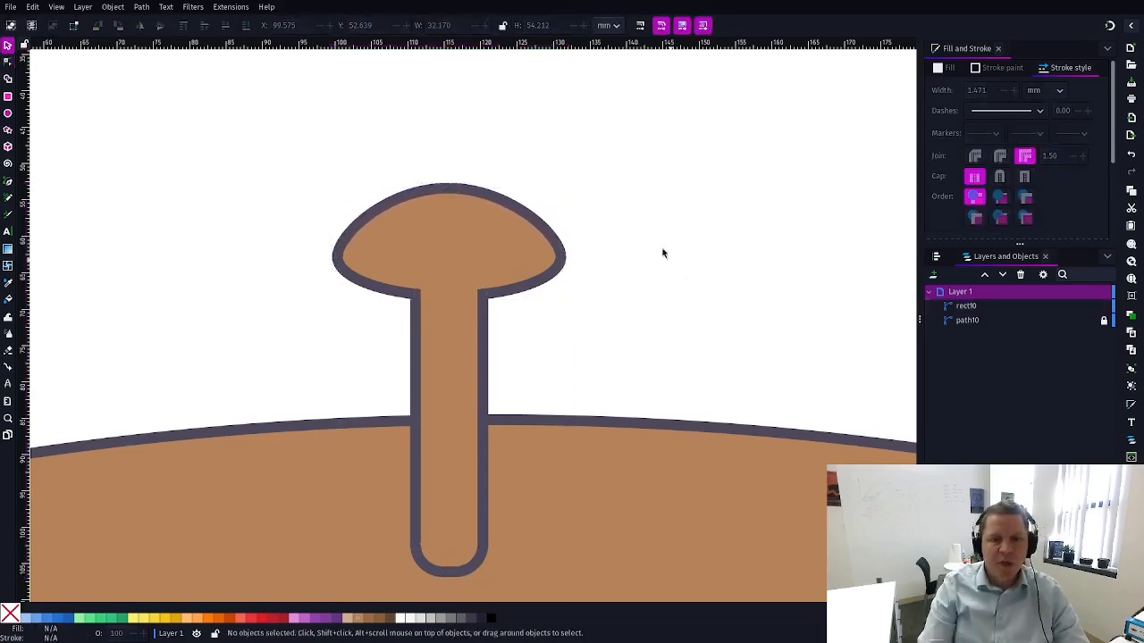
# Step: Draw a small two-cornered star in the empty area above and to the left of the mushroom cap
pyautogui.scroll(-3, 536, 273)
pyautogui.scroll(4, 540, 273)
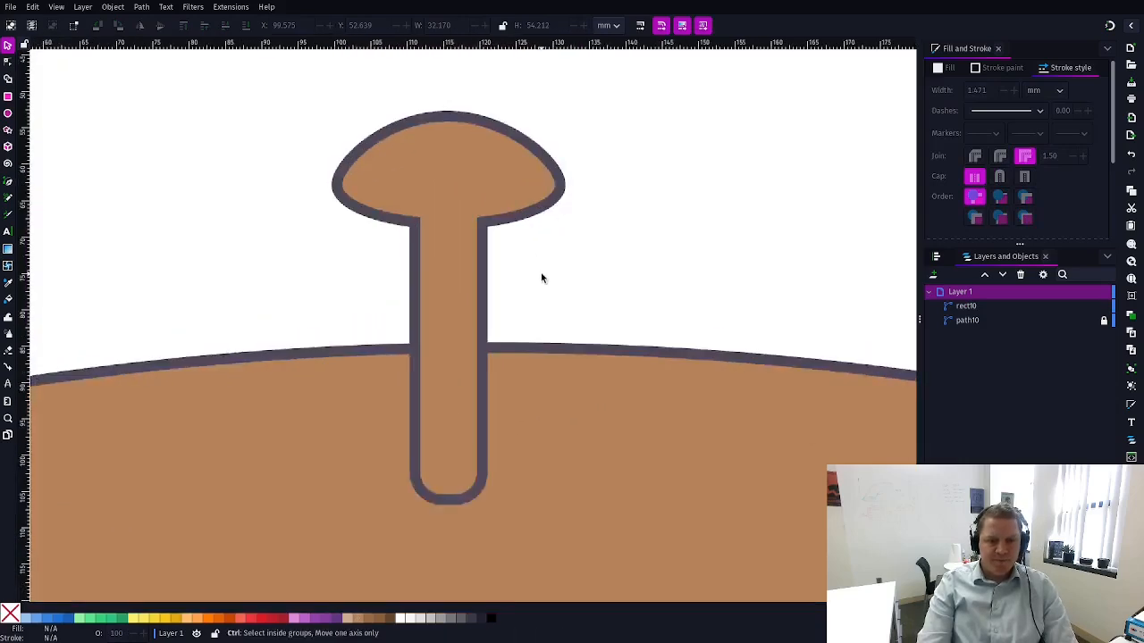
pyautogui.click(448, 117)
pyautogui.scroll(5, 479, 254)
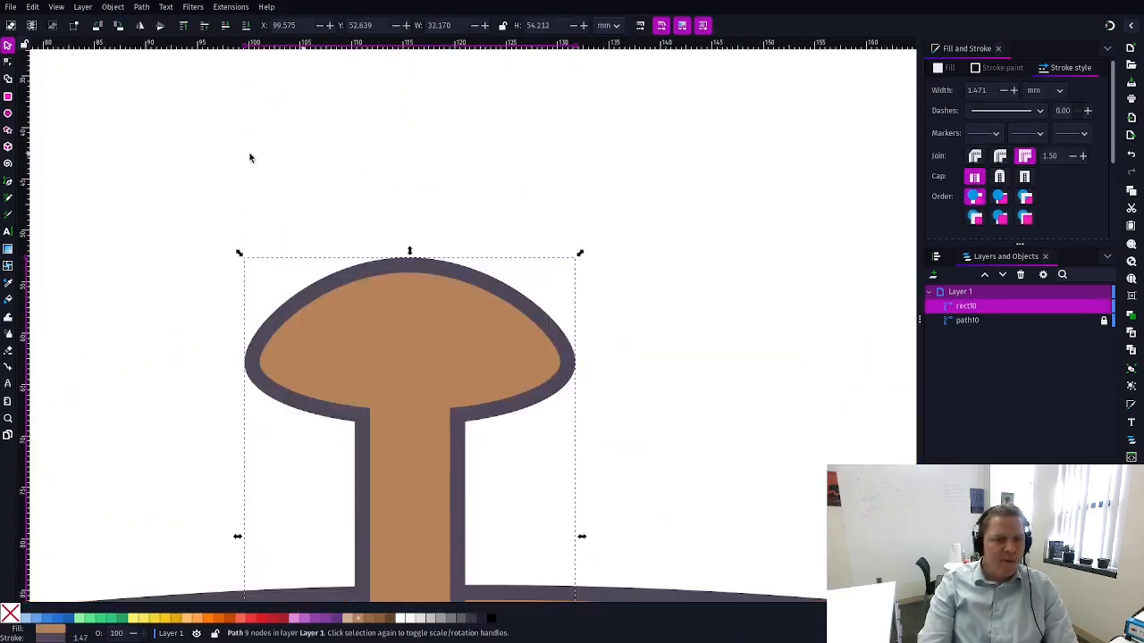
pyautogui.click(11, 129)
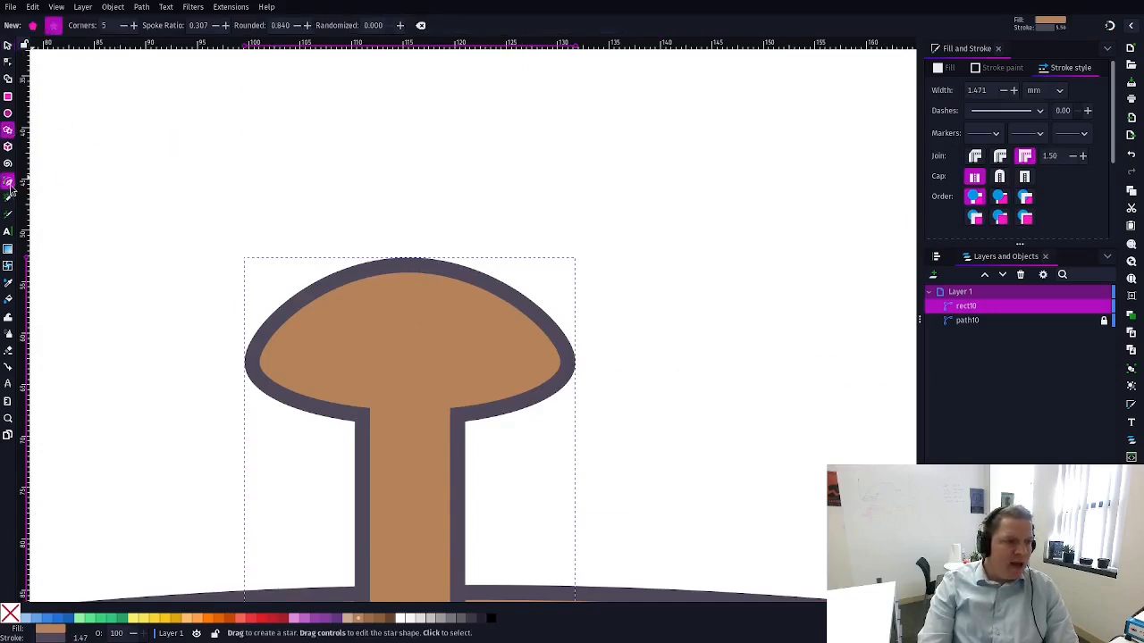
pyautogui.moveTo(214, 139); pyautogui.dragTo(258, 183)
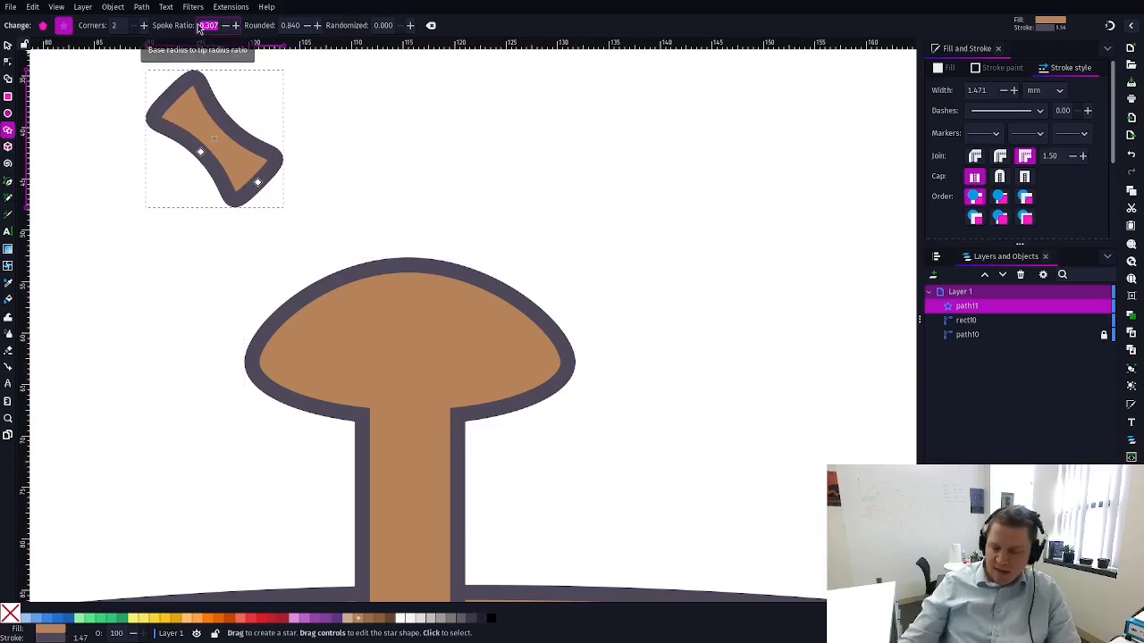
# Step: Set the star's spoke ratio to 0 and its rounding to 0
pyautogui.write('0')
pyautogui.press('Return')
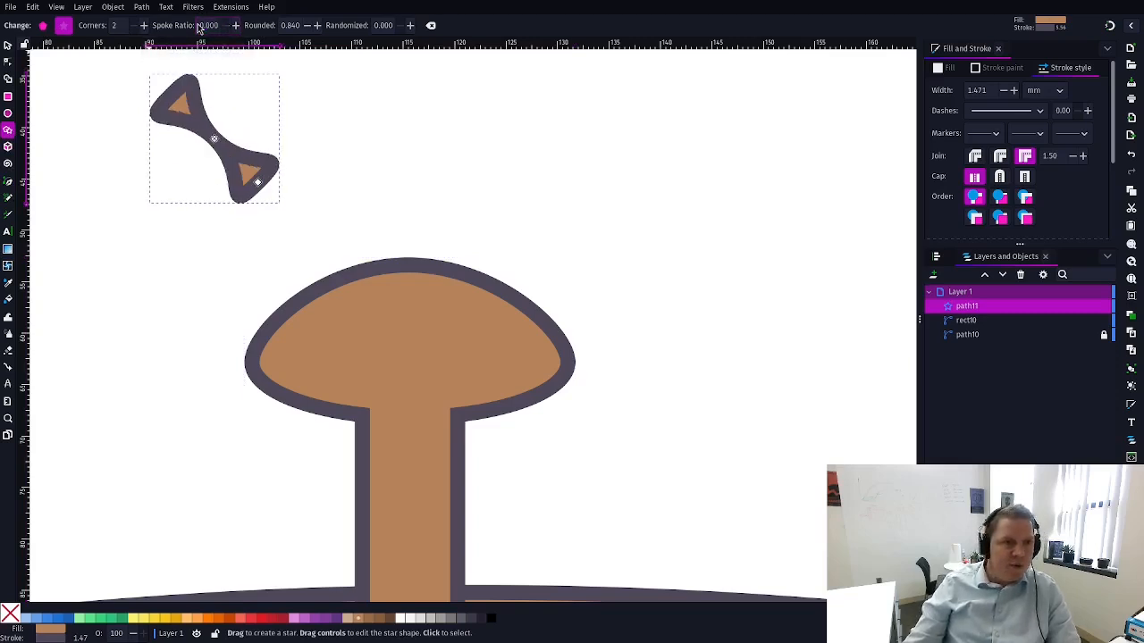
pyautogui.tripleClick(293, 26)
pyautogui.write('0')
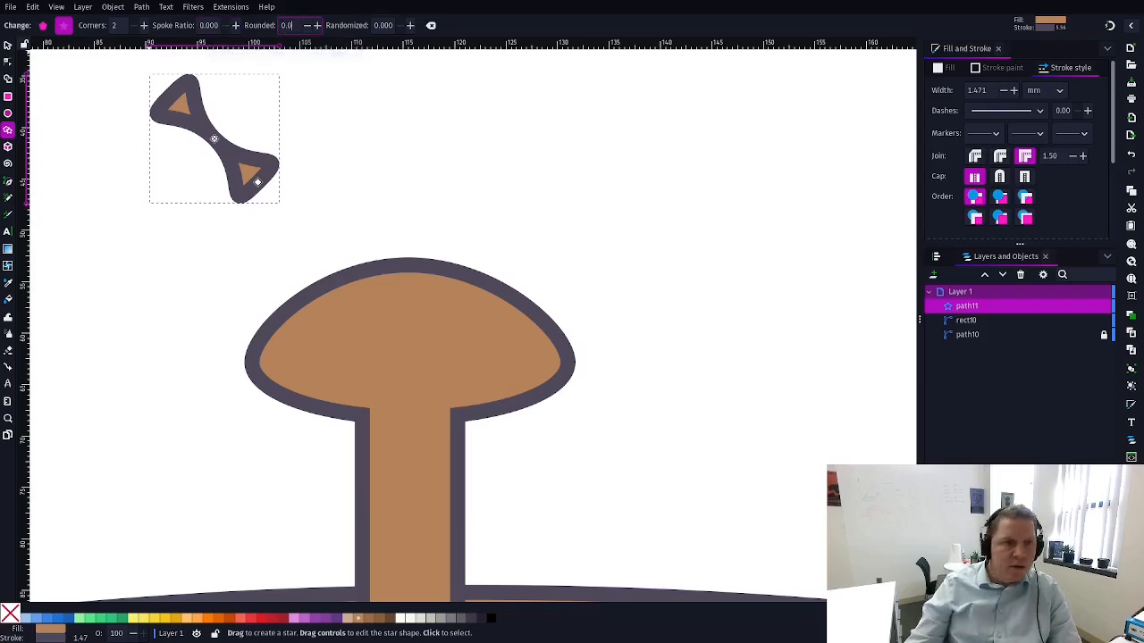
pyautogui.press('Return')
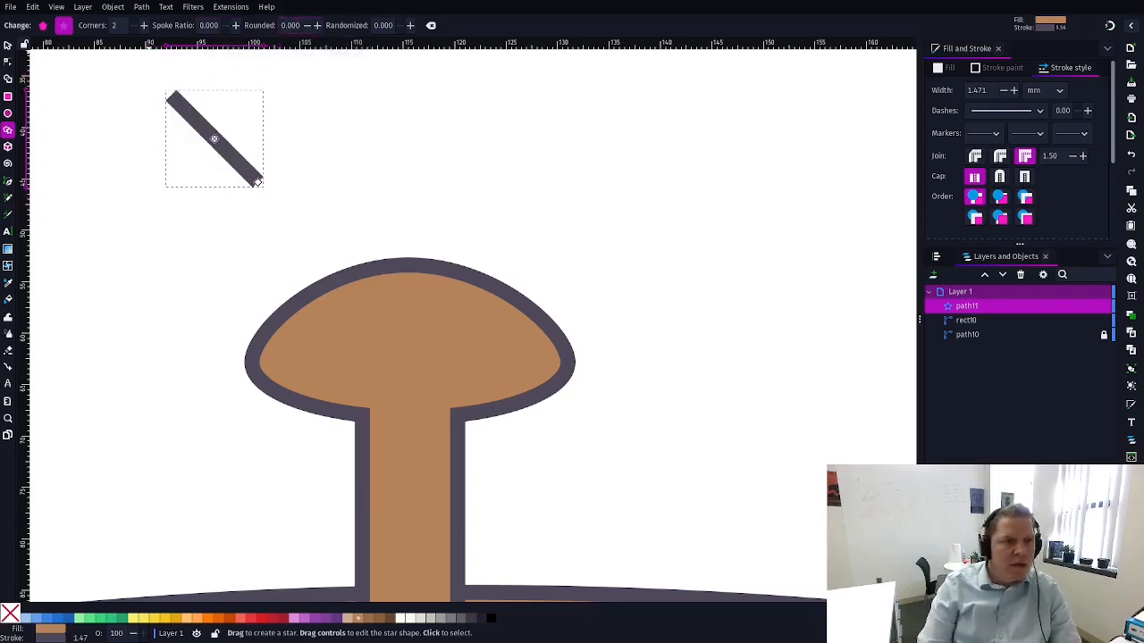
# Step: Give the star 5 corners and a spoke ratio of 0.260
pyautogui.click(144, 27)
pyautogui.click(144, 27)
pyautogui.click(236, 25)
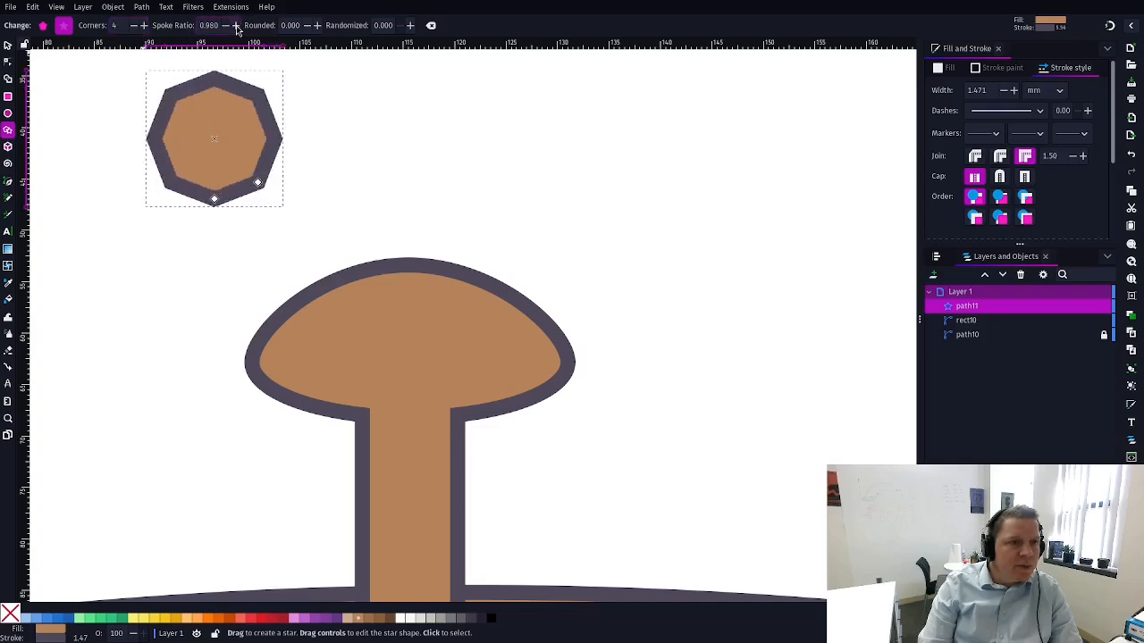
pyautogui.click(227, 26)
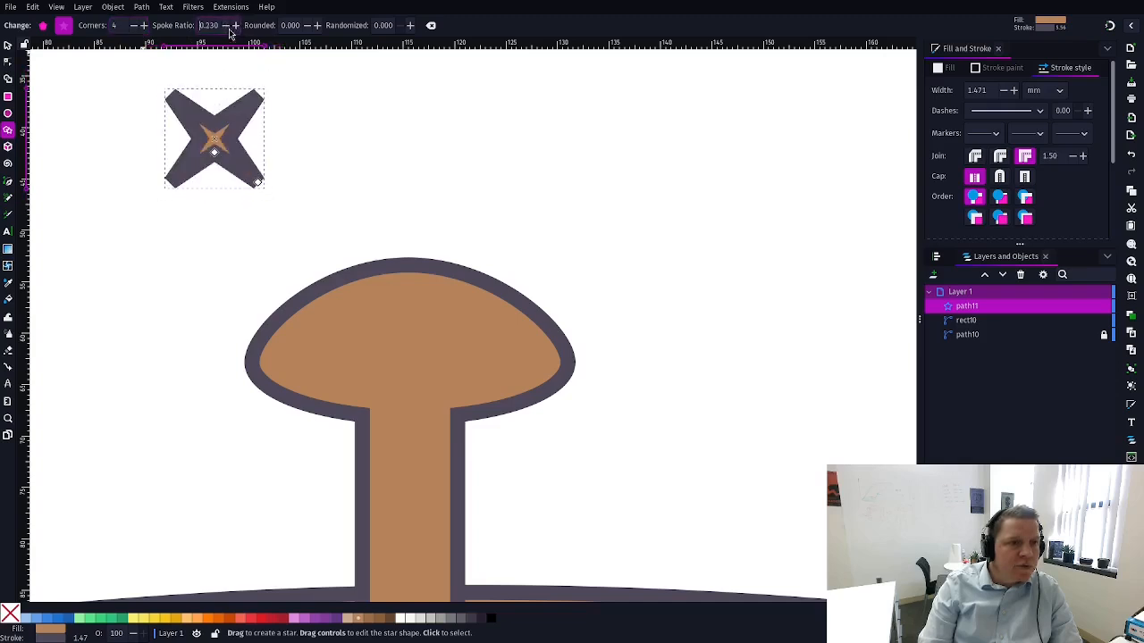
pyautogui.click(236, 25)
pyautogui.click(236, 25)
pyautogui.click(236, 25)
pyautogui.click(143, 25)
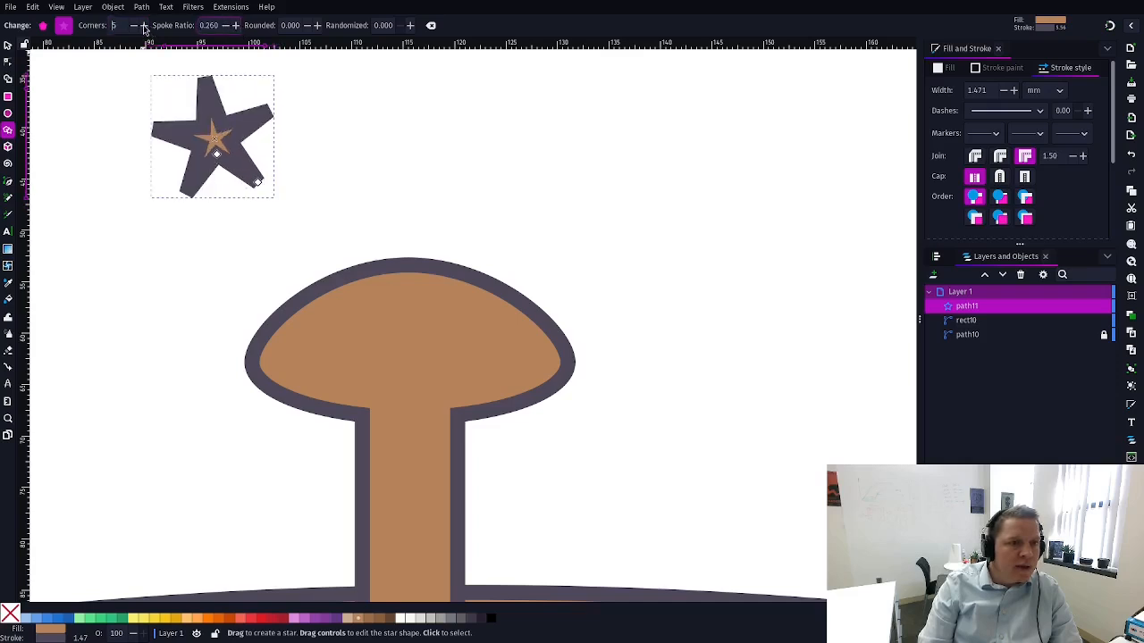
pyautogui.scroll(-1, 206, 118)
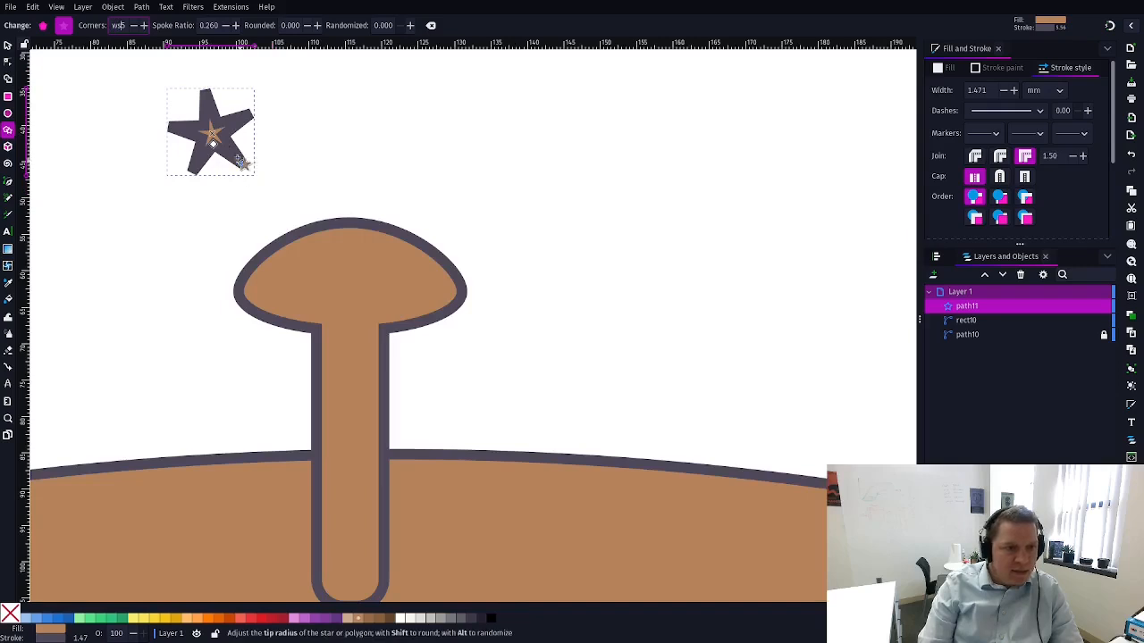
# Step: Reshape the star to about 16 mm across with 5 corners and a spoke ratio of about 0.432
pyautogui.moveTo(242, 163); pyautogui.dragTo(176, 77)
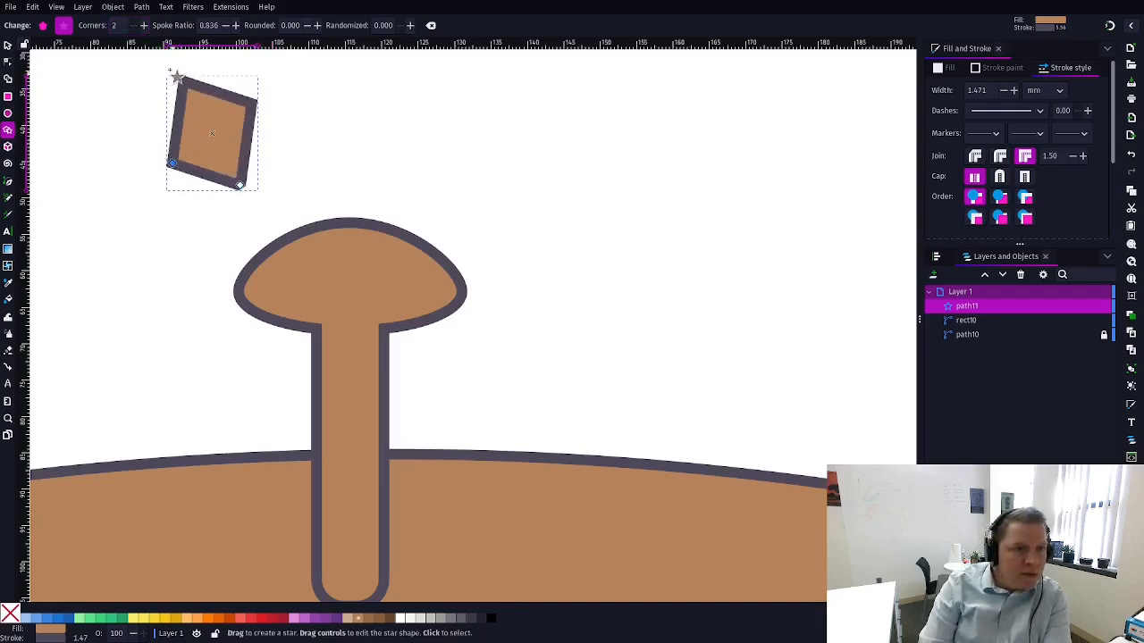
pyautogui.click(144, 25)
pyautogui.click(144, 25)
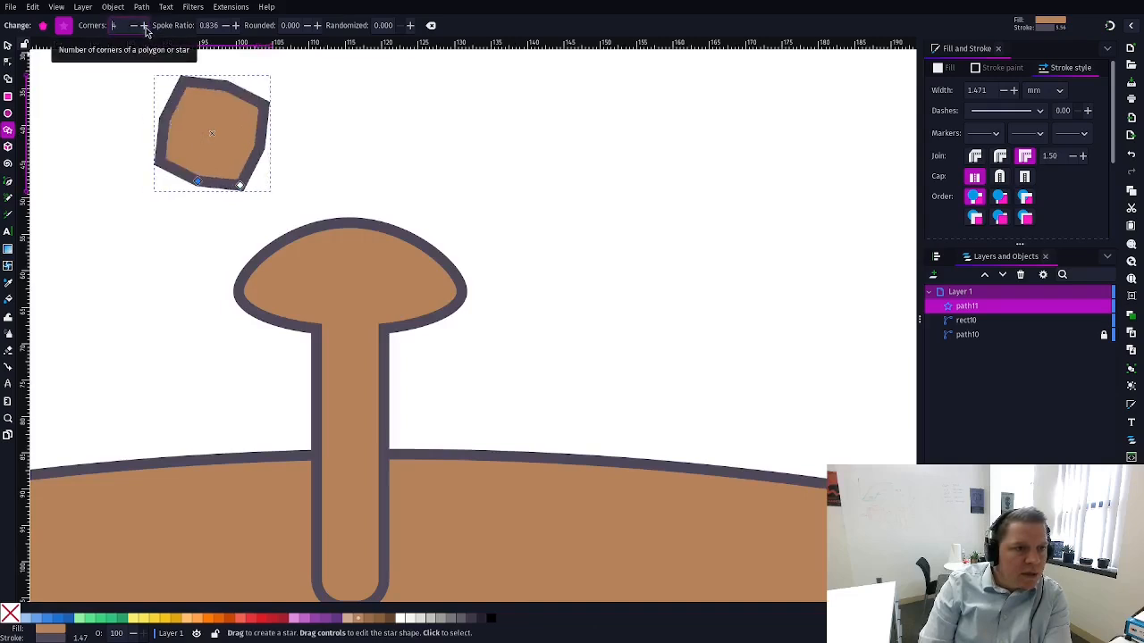
pyautogui.click(144, 25)
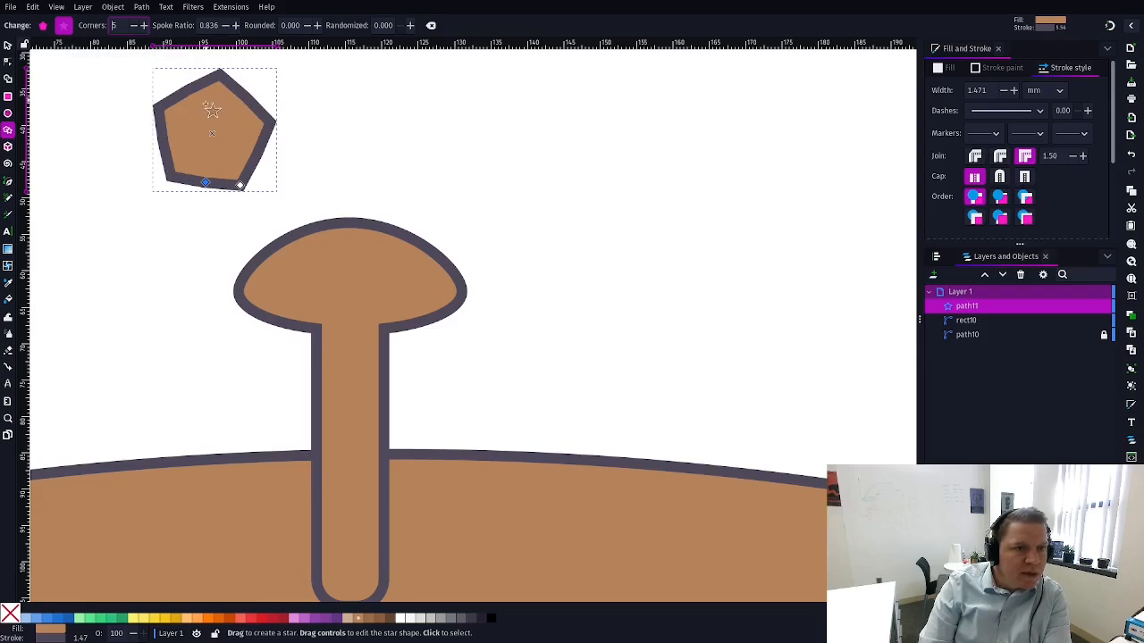
pyautogui.moveTo(206, 183); pyautogui.dragTo(210, 159)
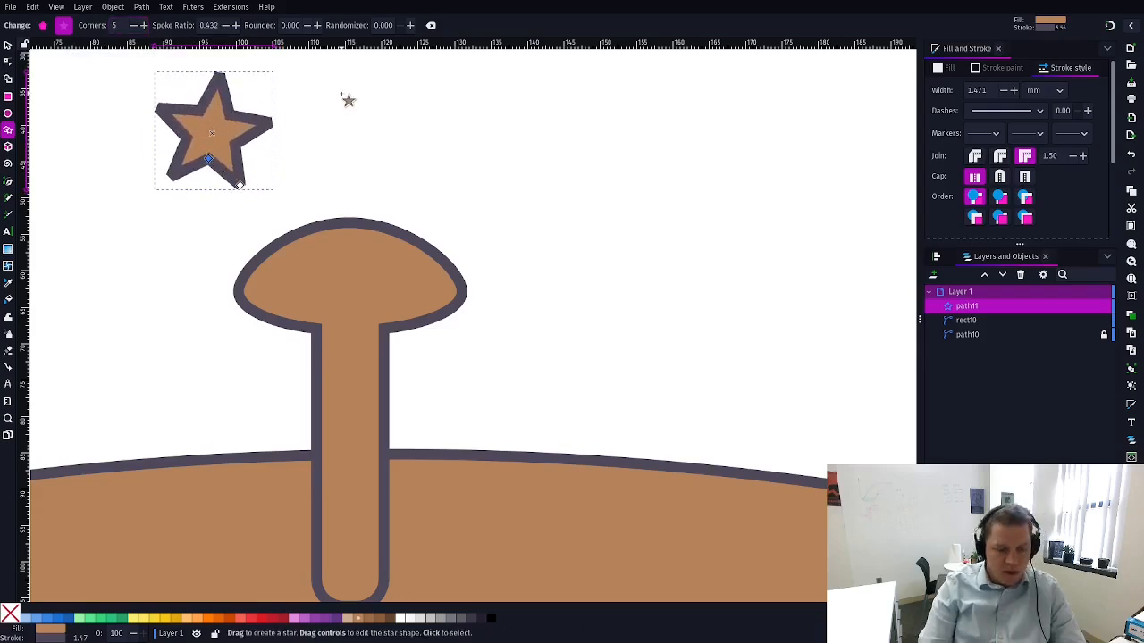
# Step: Rotate the star so one spoke points down and place it above and to the right of the mushroom cap
pyautogui.press('s')
pyautogui.click(485, 120)
pyautogui.moveTo(249, 152); pyautogui.dragTo(373, 145)
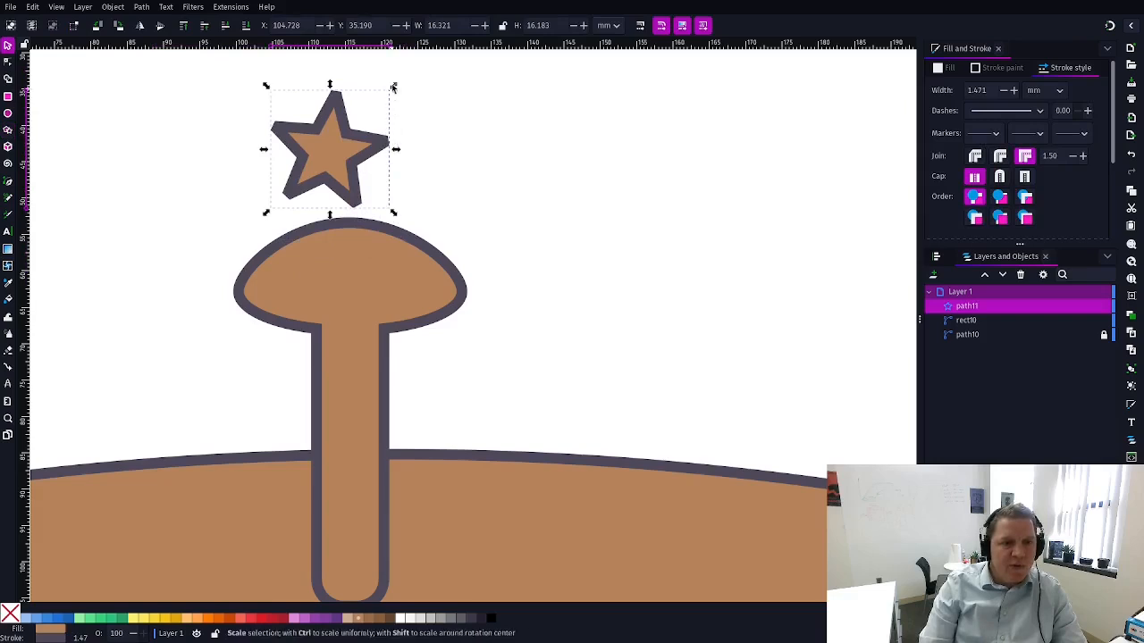
pyautogui.click(373, 145)
pyautogui.moveTo(393, 86); pyautogui.dragTo(478, 134)
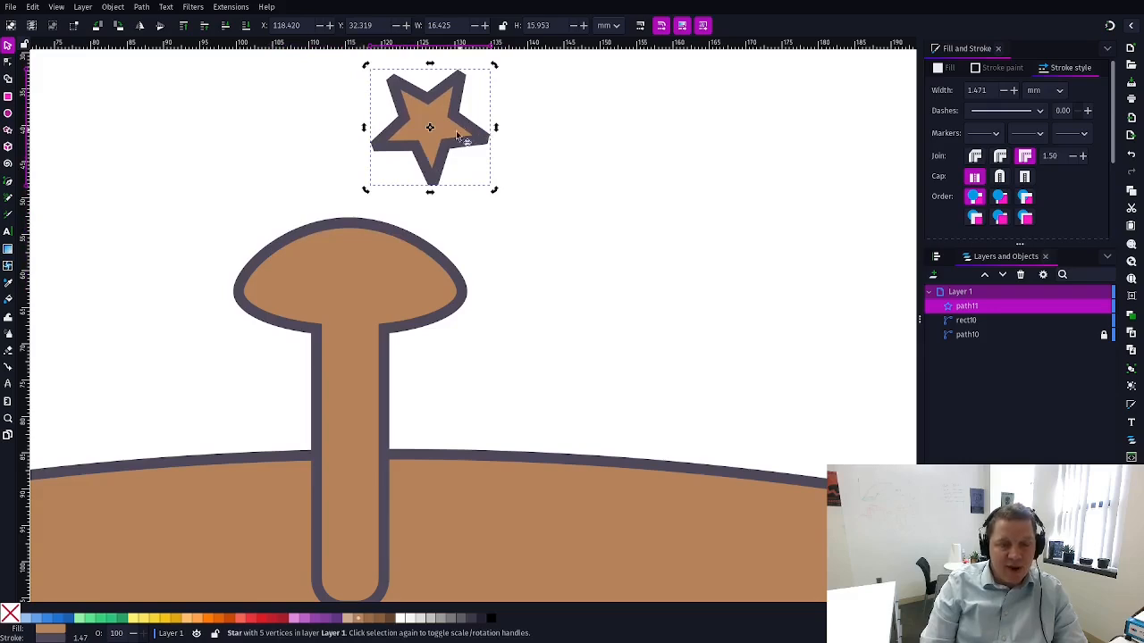
pyautogui.moveTo(478, 116); pyautogui.dragTo(516, 132)
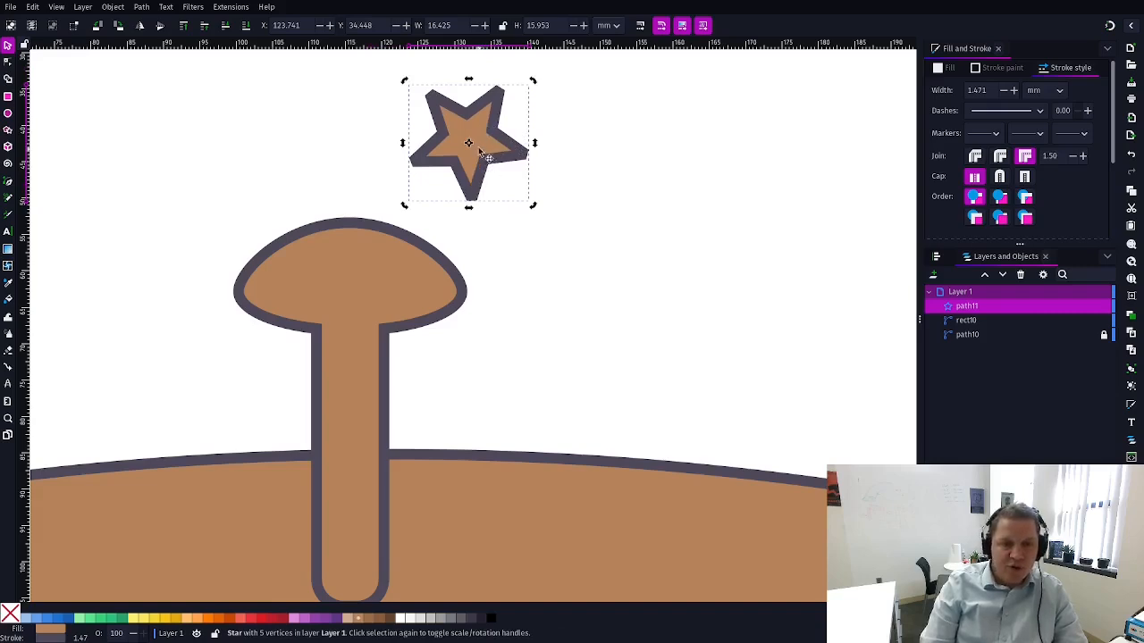
# Step: Duplicate the star, move the copy about 14 mm to the right, and clear the selection
pyautogui.rightClick(479, 135)
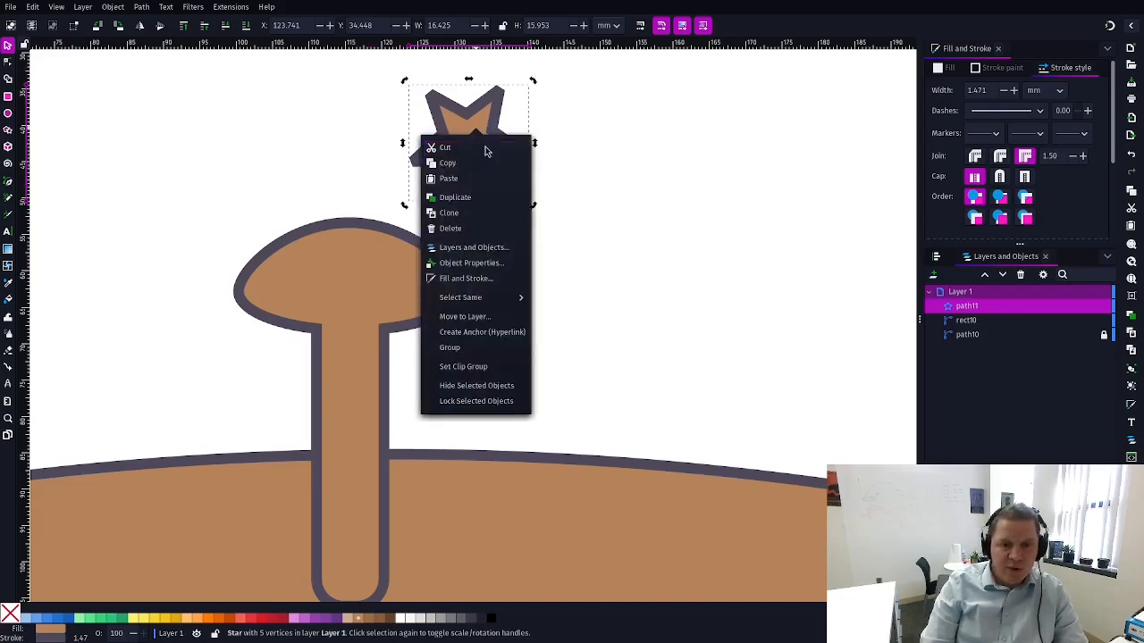
pyautogui.click(466, 198)
pyautogui.moveTo(480, 136); pyautogui.dragTo(581, 140)
pyautogui.click(694, 153)
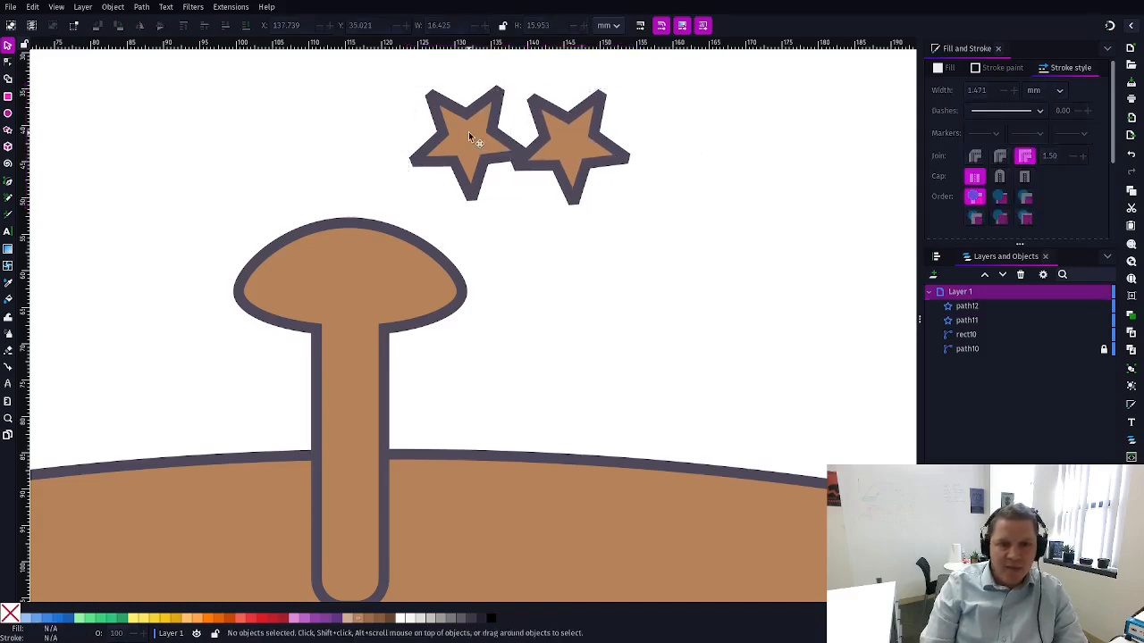
# Step: Move the original star onto the top of the mushroom cap and subtract it from the mushroom with Difference
pyautogui.moveTo(469, 131); pyautogui.dragTo(365, 248)
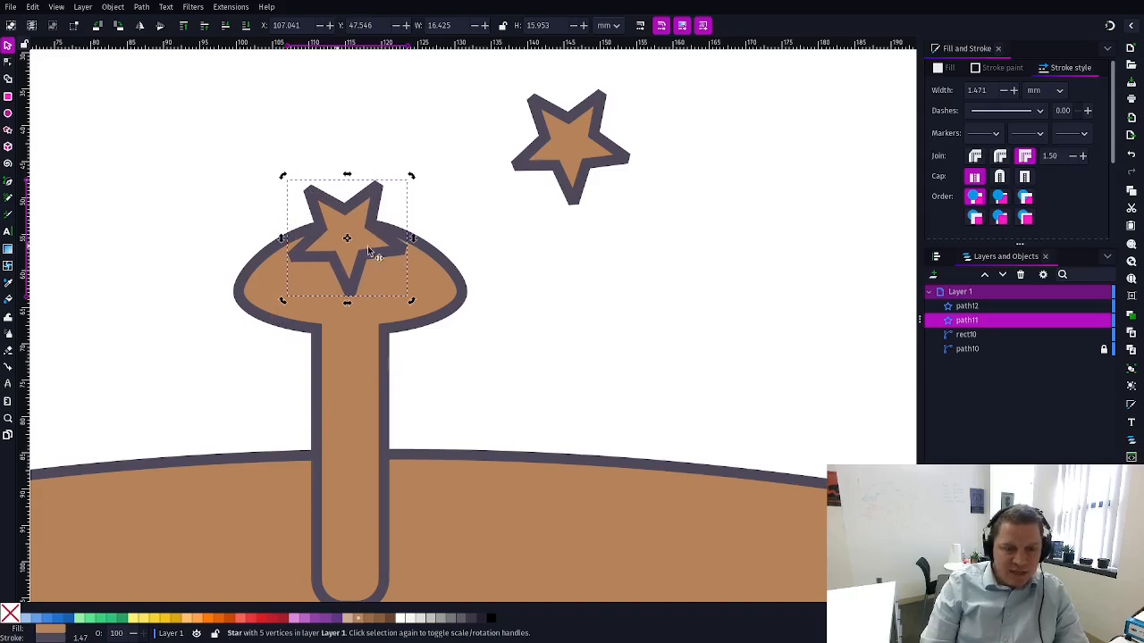
pyautogui.click(938, 258)
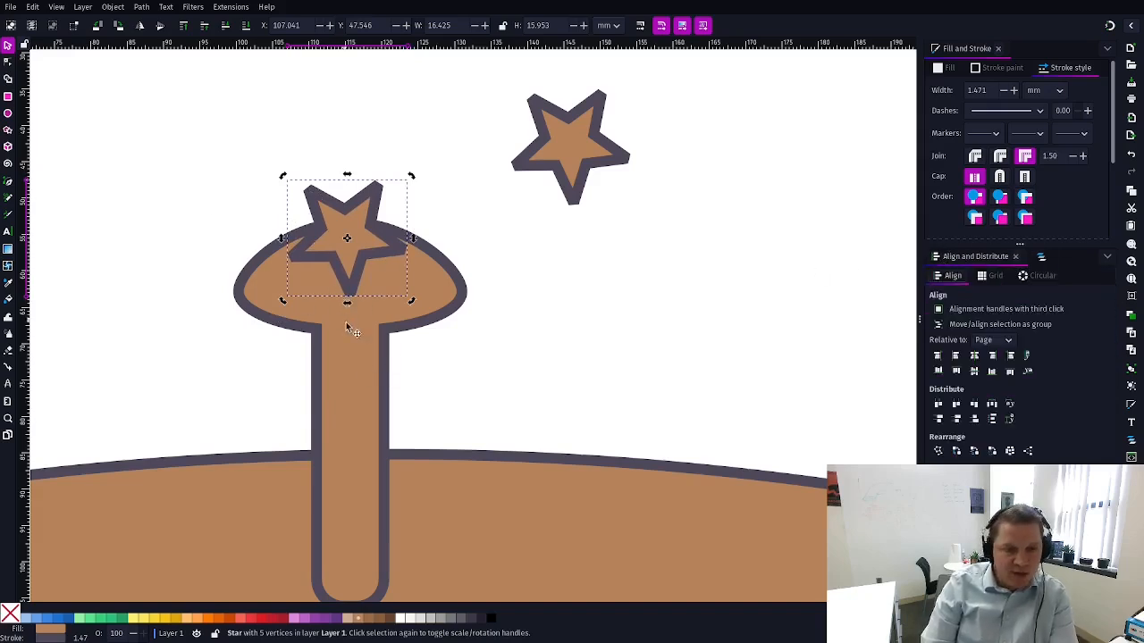
pyautogui.keyDown('shift'); pyautogui.click(355, 343); pyautogui.keyUp('shift')
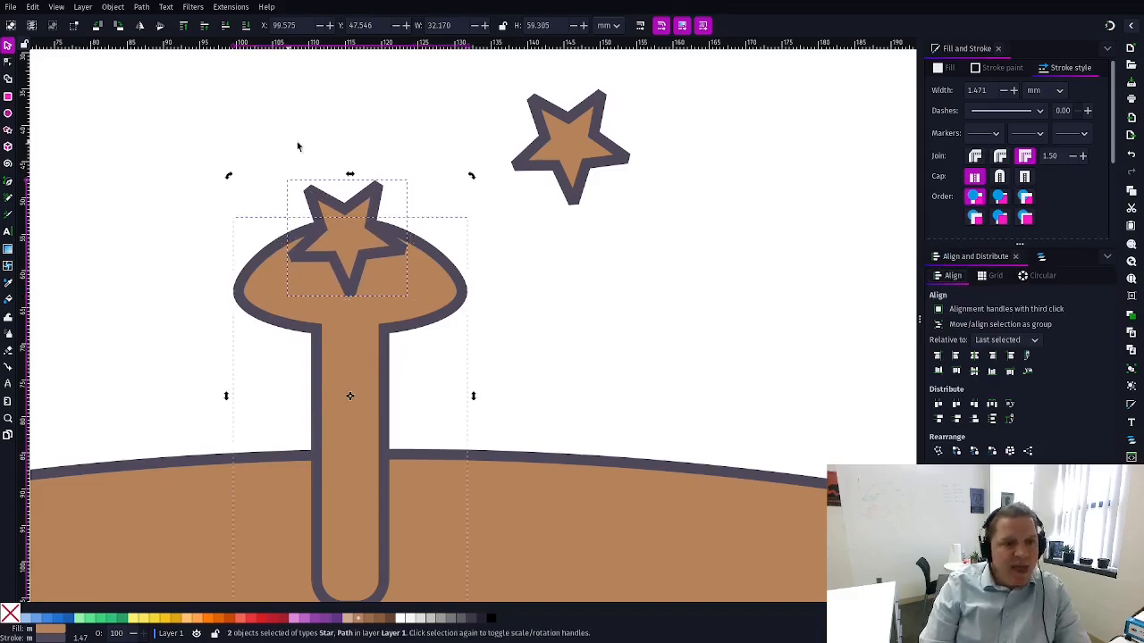
pyautogui.click(140, 7)
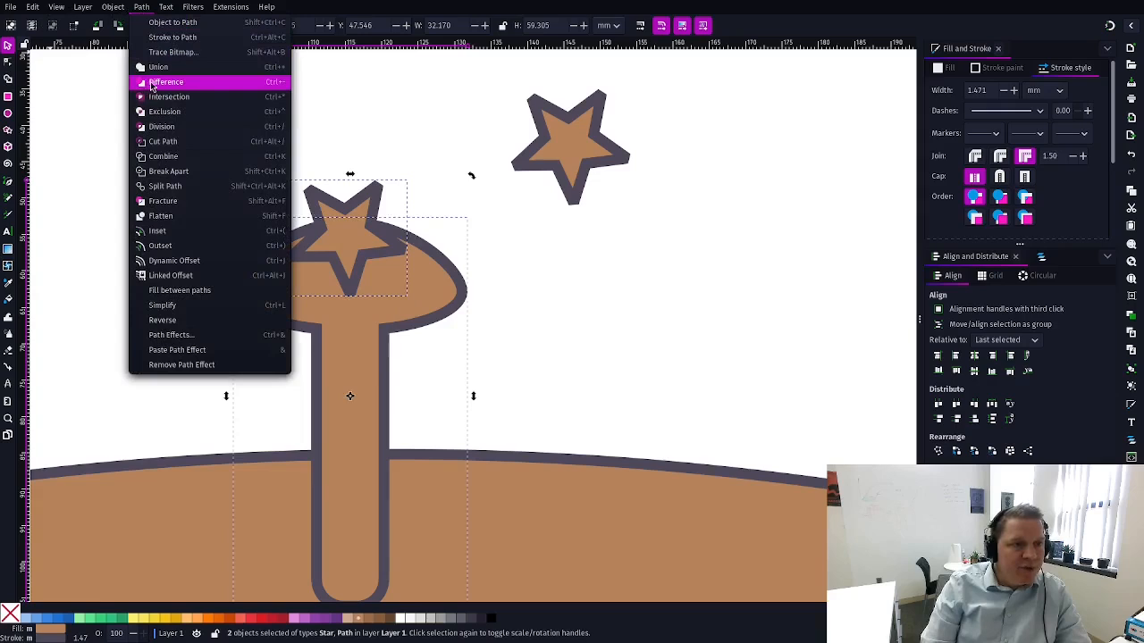
pyautogui.click(140, 83)
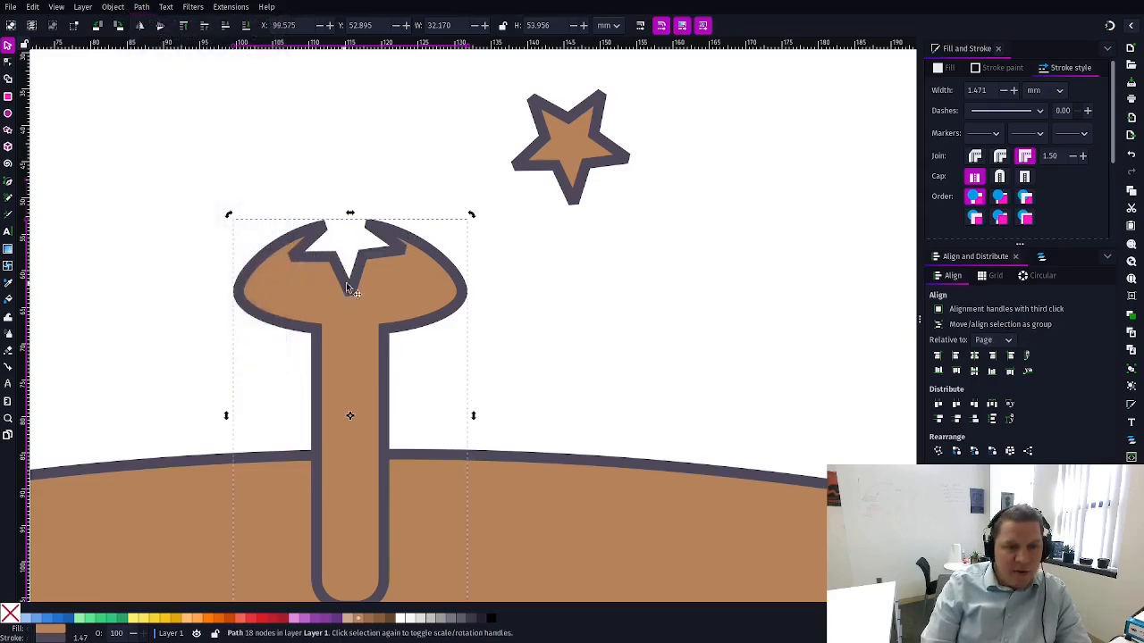
# Step: Pull the outline nodes on both sides of the cap's star notch outward and slightly upward to widen its two lobes
pyautogui.click(391, 278)
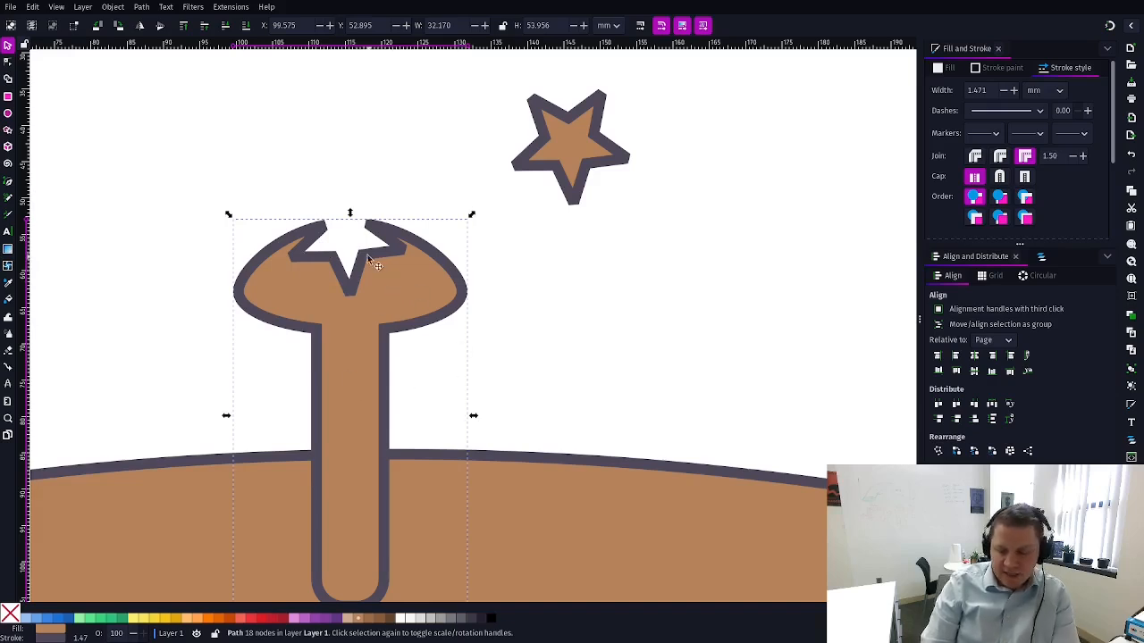
pyautogui.press('n')
pyautogui.moveTo(323, 226); pyautogui.dragTo(293, 217)
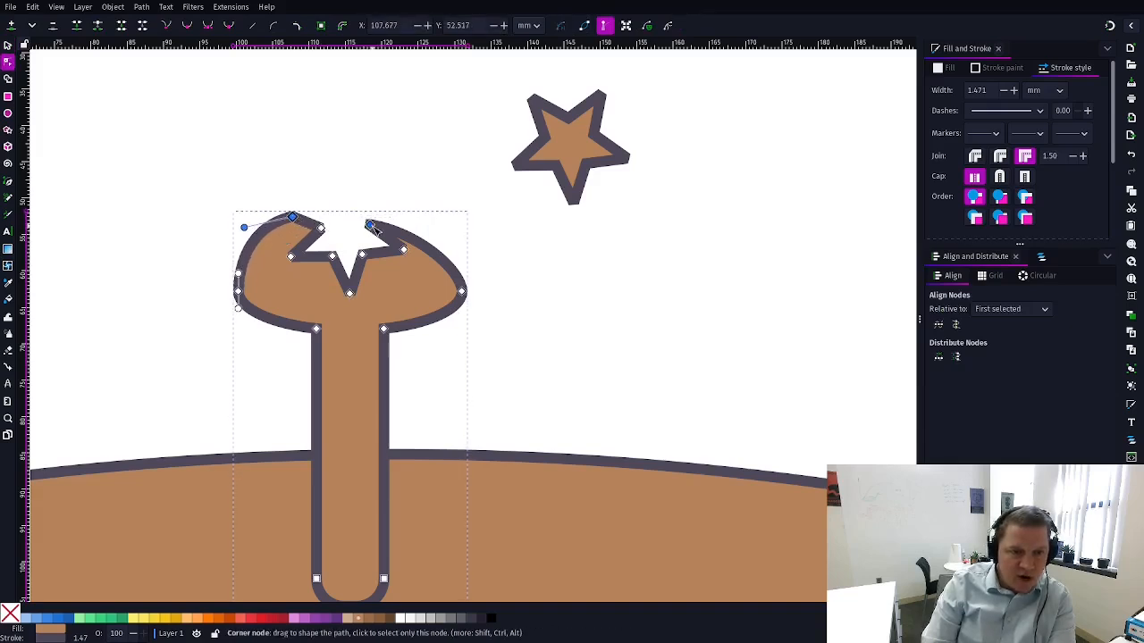
pyautogui.moveTo(370, 223); pyautogui.dragTo(396, 214)
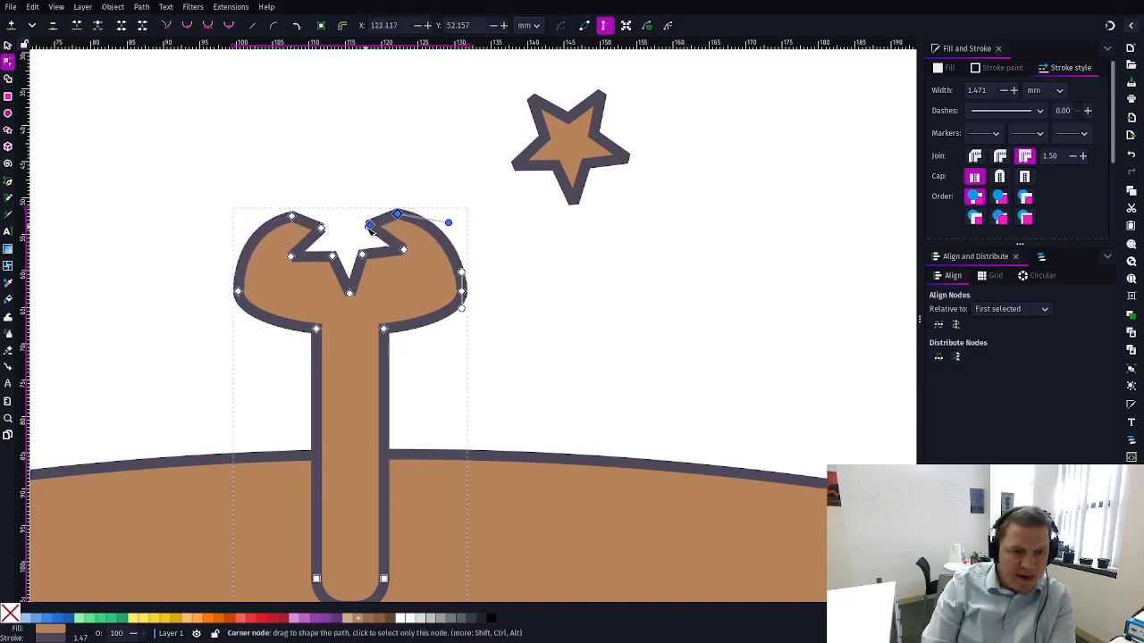
# Step: Move the remaining star to just above the notch in the mushroom cap and clear the selection
pyautogui.press('s')
pyautogui.moveTo(581, 143); pyautogui.dragTo(384, 152)
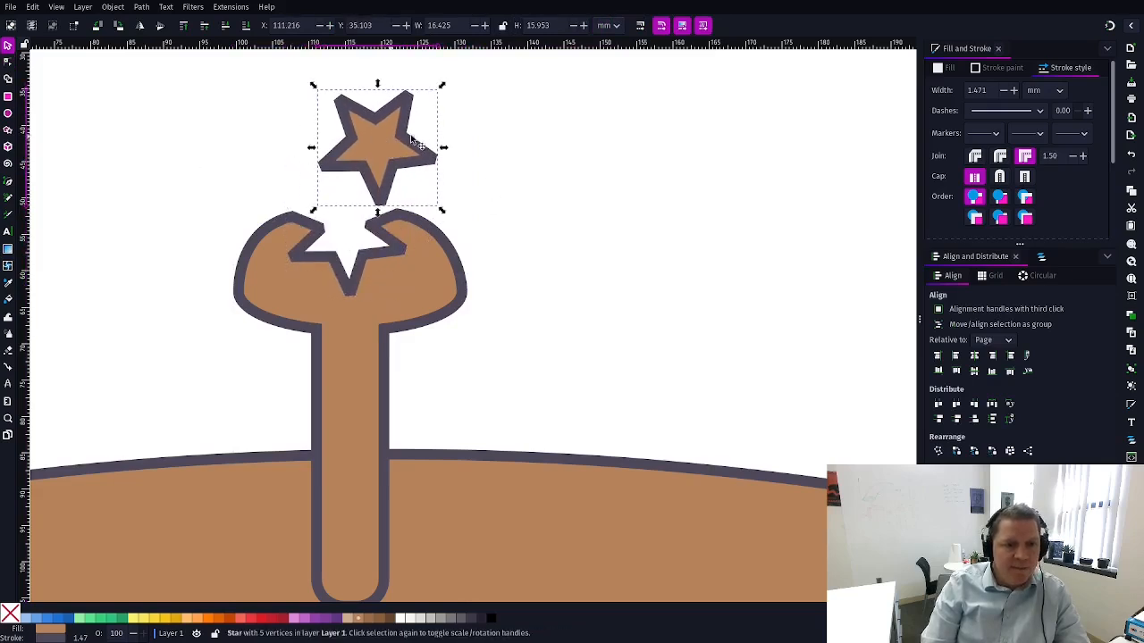
pyautogui.click(284, 123)
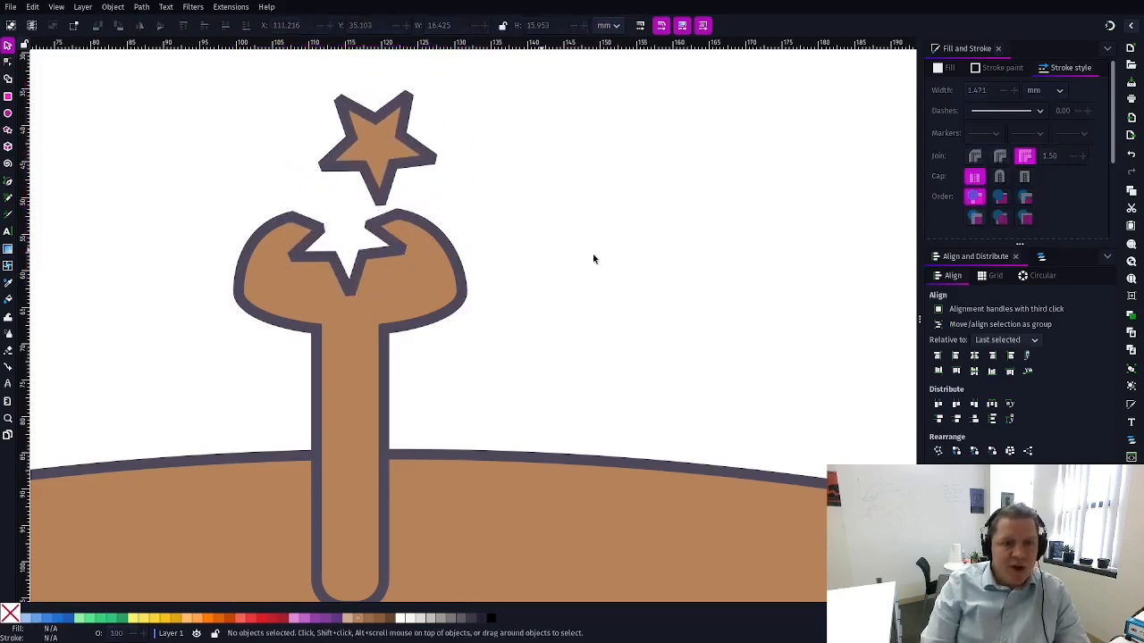
# Step: Draw a rectangle about 24 by 12 mm above the star and a circle about 18 mm wide overlapping its lower-right corner
pyautogui.scroll(-3, 408, 299)
pyautogui.keyDown('ctrl'); pyautogui.scroll(-3, 424, 298); pyautogui.keyUp('ctrl')
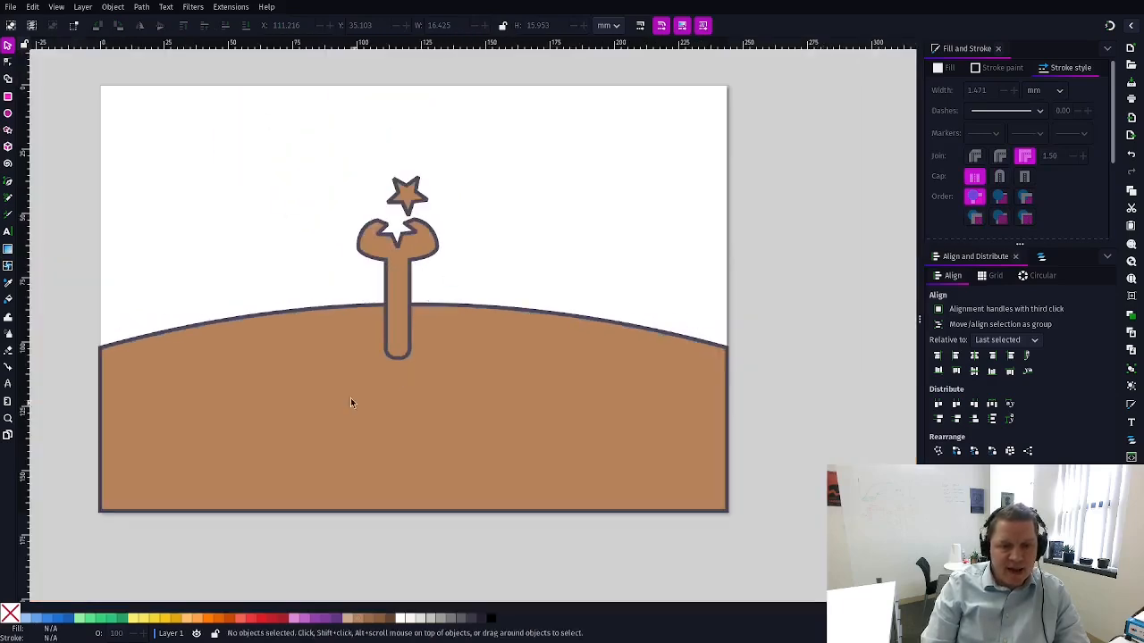
pyautogui.keyDown('ctrl'); pyautogui.scroll(5, 401, 215); pyautogui.keyUp('ctrl')
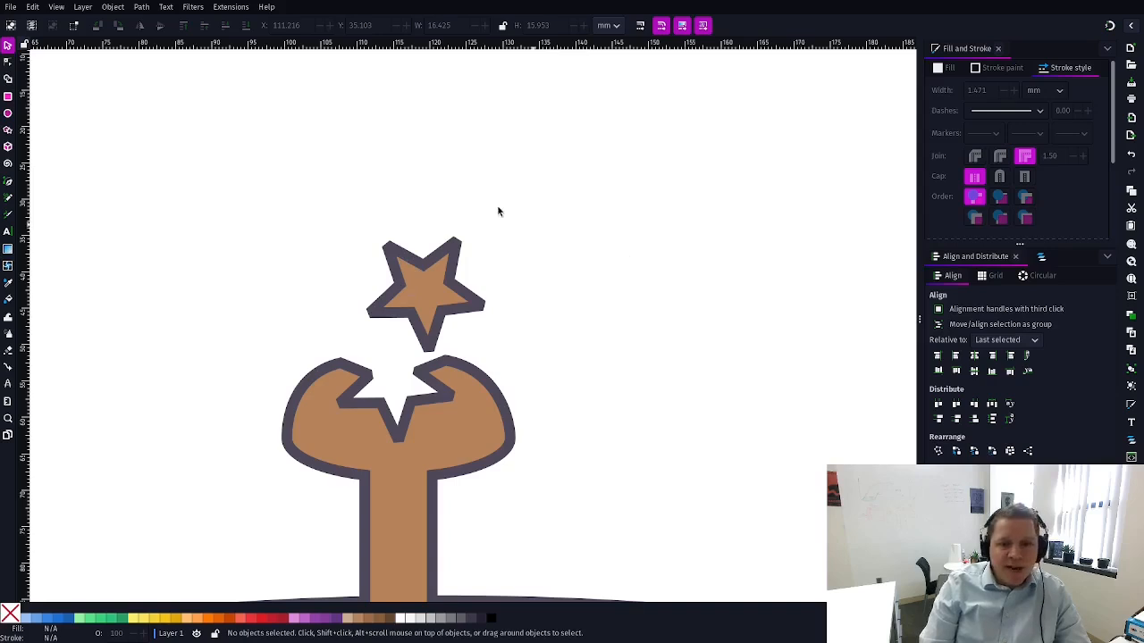
pyautogui.click(7, 96)
pyautogui.moveTo(375, 118)
pyautogui.mouseDown()
pyautogui.moveTo(464, 179)
pyautogui.moveTo(544, 205)
pyautogui.mouseUp()
pyautogui.click(8, 113)
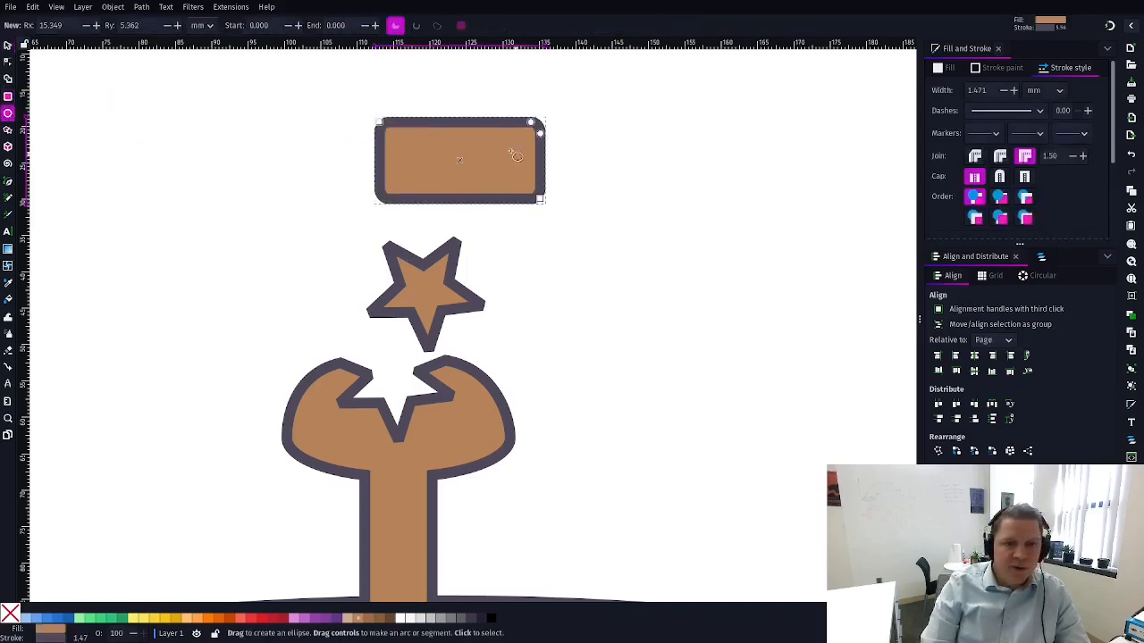
pyautogui.moveTo(605, 150); pyautogui.dragTo(472, 283)
pyautogui.press('s')
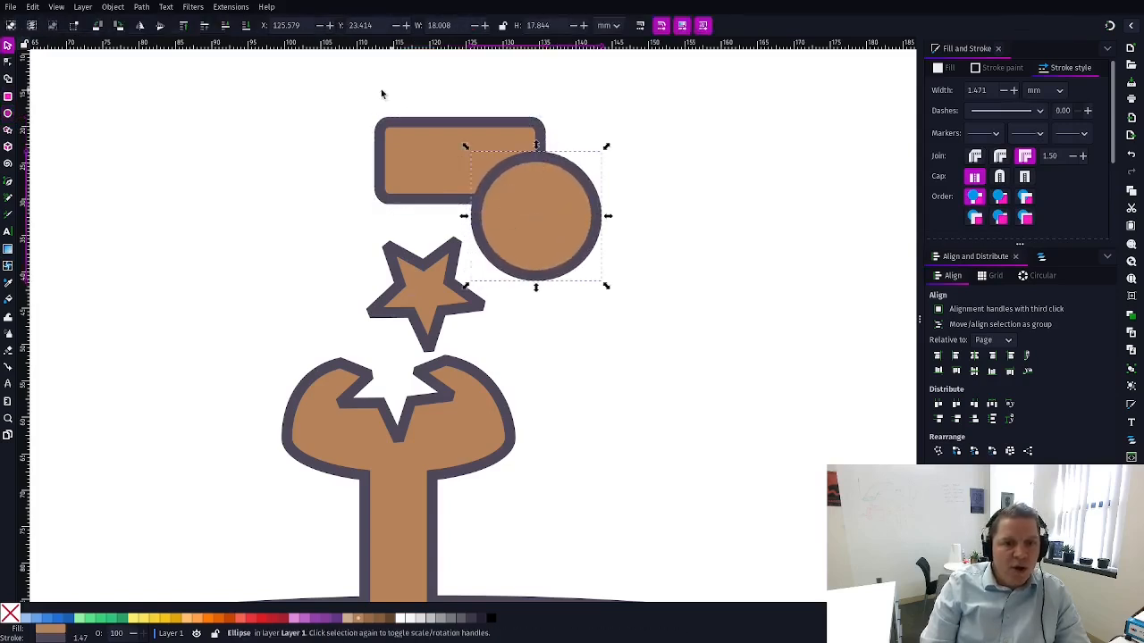
# Step: Select the rectangle and circle together without the star and move them right to about X 134 mm, Y 19 mm
pyautogui.moveTo(317, 83); pyautogui.dragTo(599, 243)
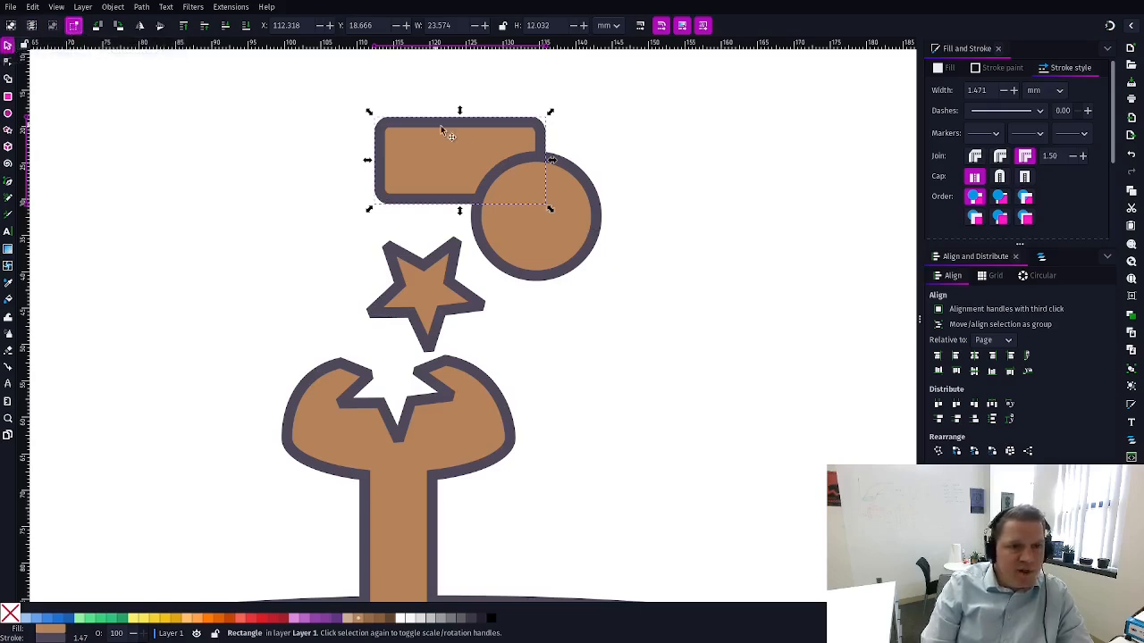
pyautogui.click(589, 126)
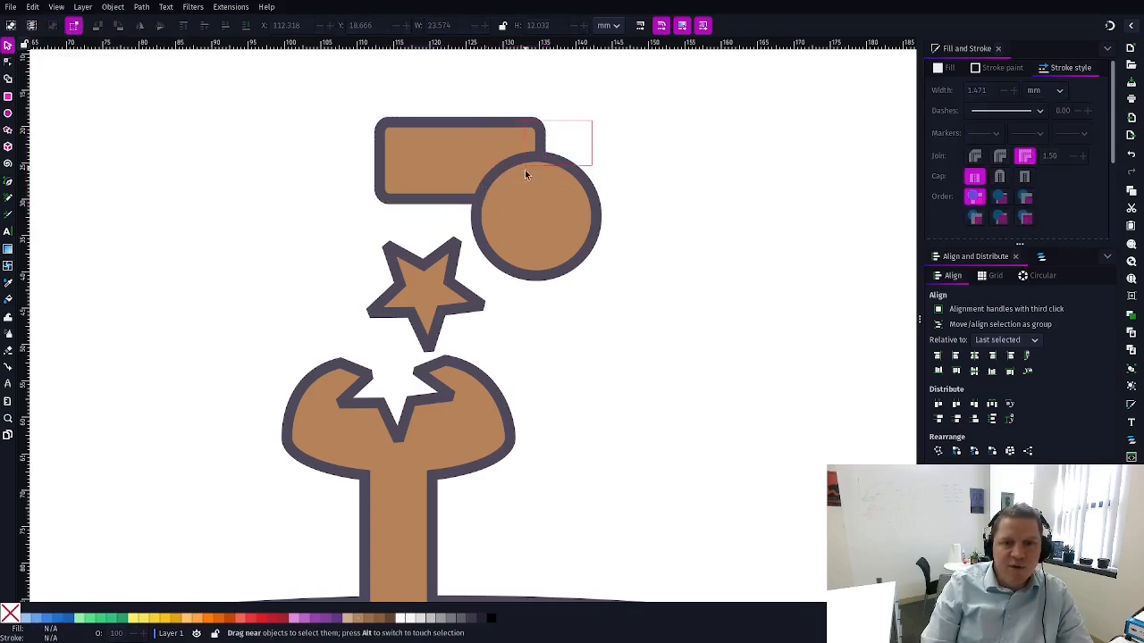
pyautogui.moveTo(508, 186); pyautogui.dragTo(626, 162)
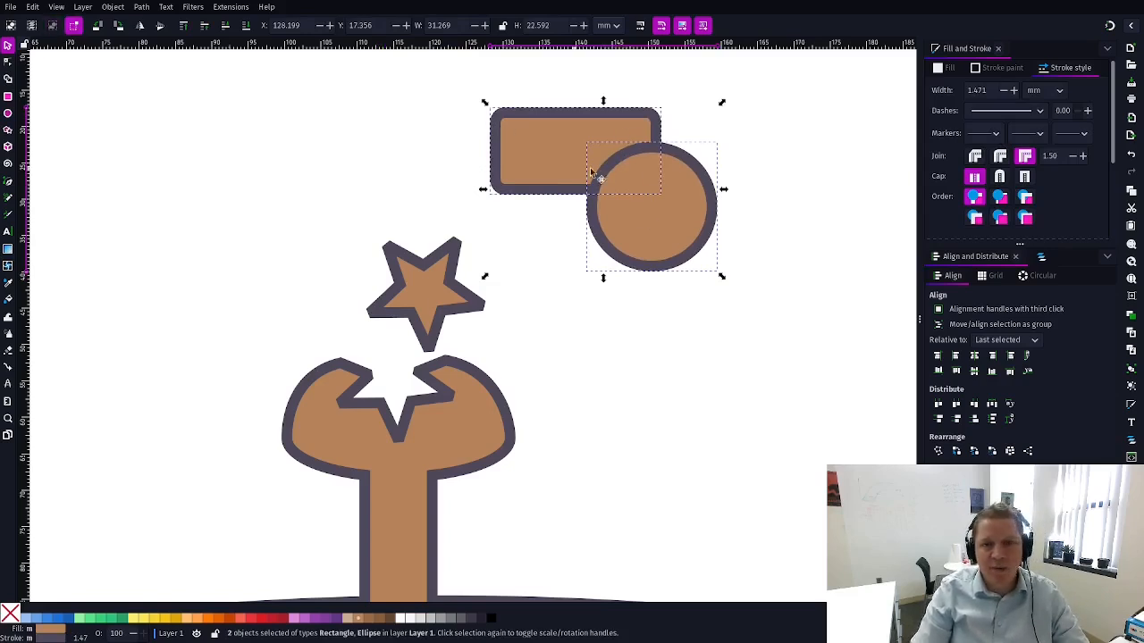
pyautogui.moveTo(469, 87); pyautogui.dragTo(776, 291)
pyautogui.moveTo(485, 89); pyautogui.dragTo(742, 276)
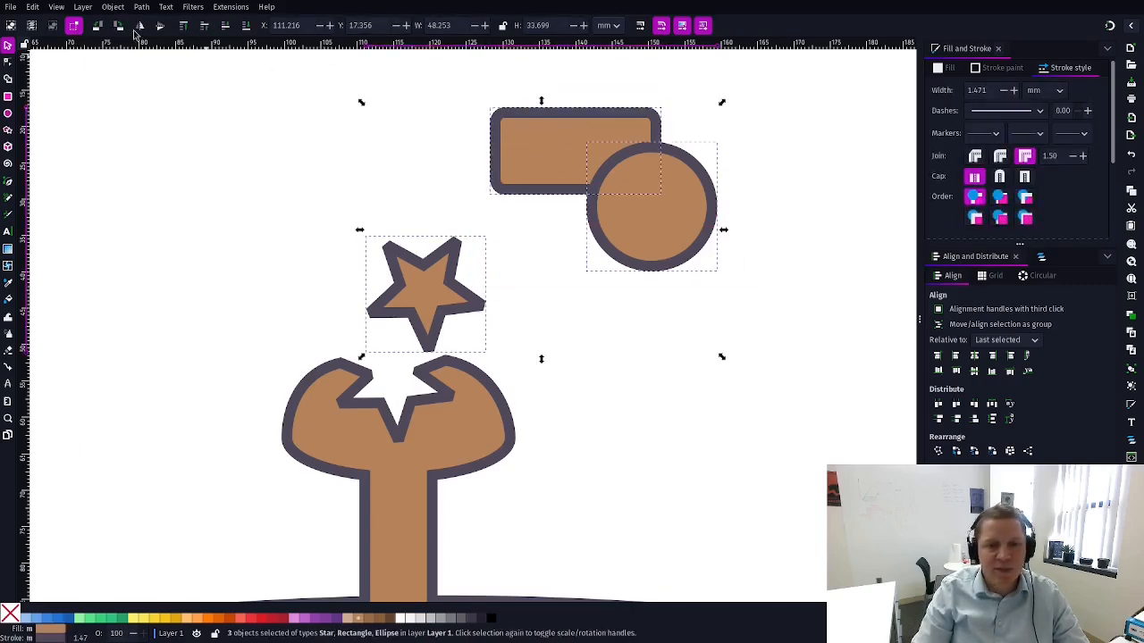
pyautogui.keyDown('shift'); pyautogui.click(427, 283); pyautogui.keyUp('shift')
pyautogui.moveTo(499, 132); pyautogui.dragTo(543, 143)
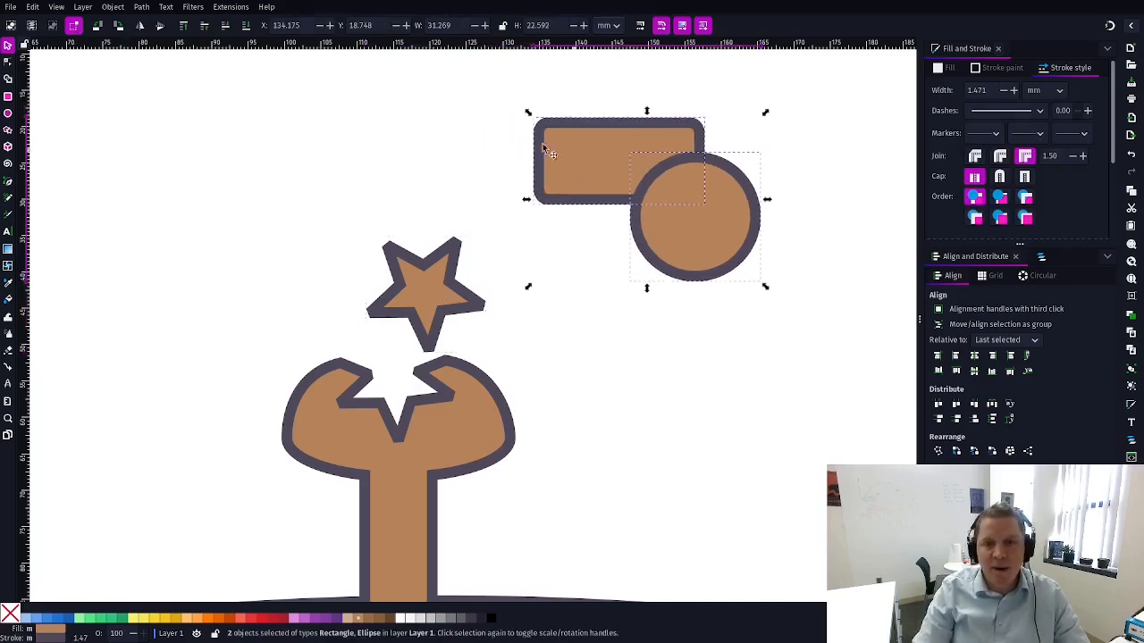
# Step: Intersect the rectangle and circle, and move the resulting piece up and to the left
pyautogui.click(112, 6)
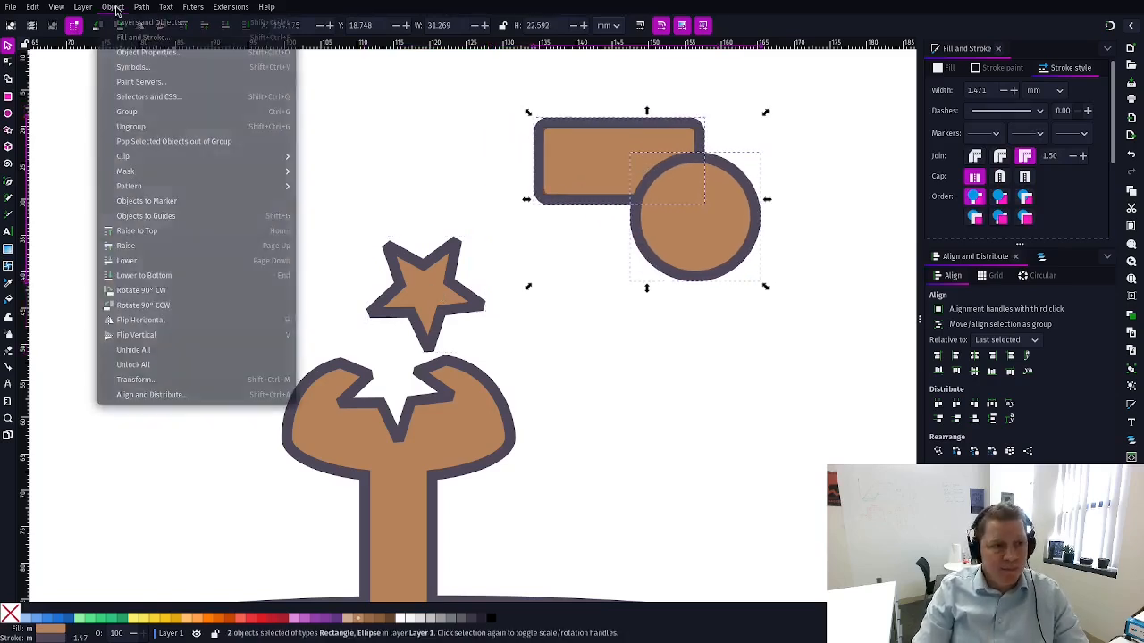
pyautogui.moveTo(141, 6)
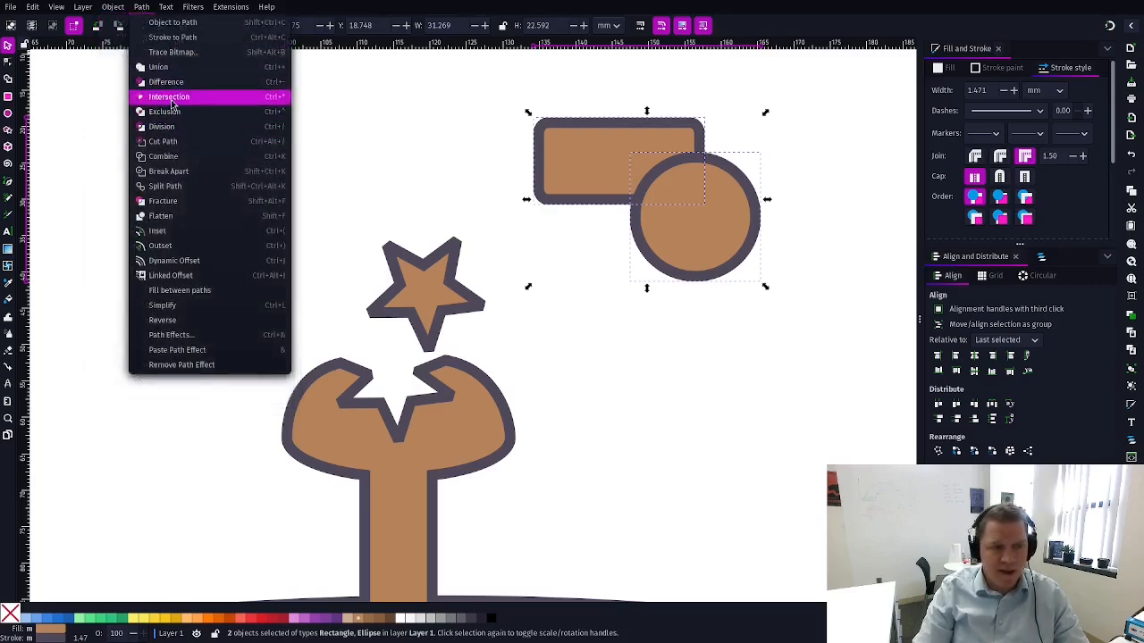
pyautogui.click(167, 98)
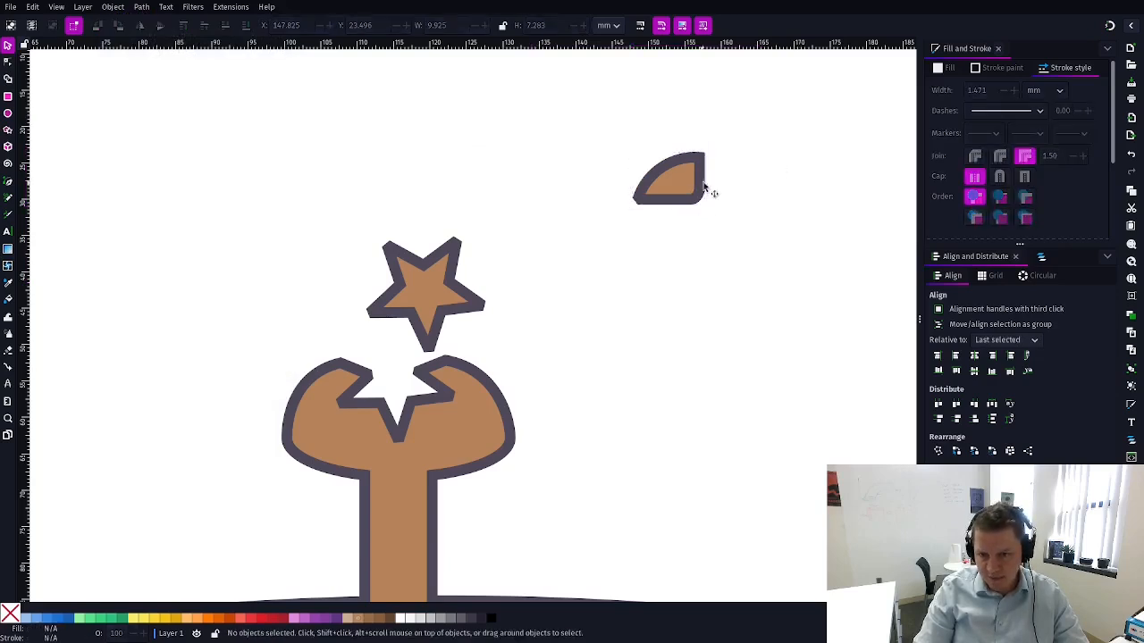
pyautogui.moveTo(707, 197); pyautogui.dragTo(684, 158)
# Step: Undo moving the intersected piece and the intersection itself
pyautogui.hotkey('ctrl', 'z')
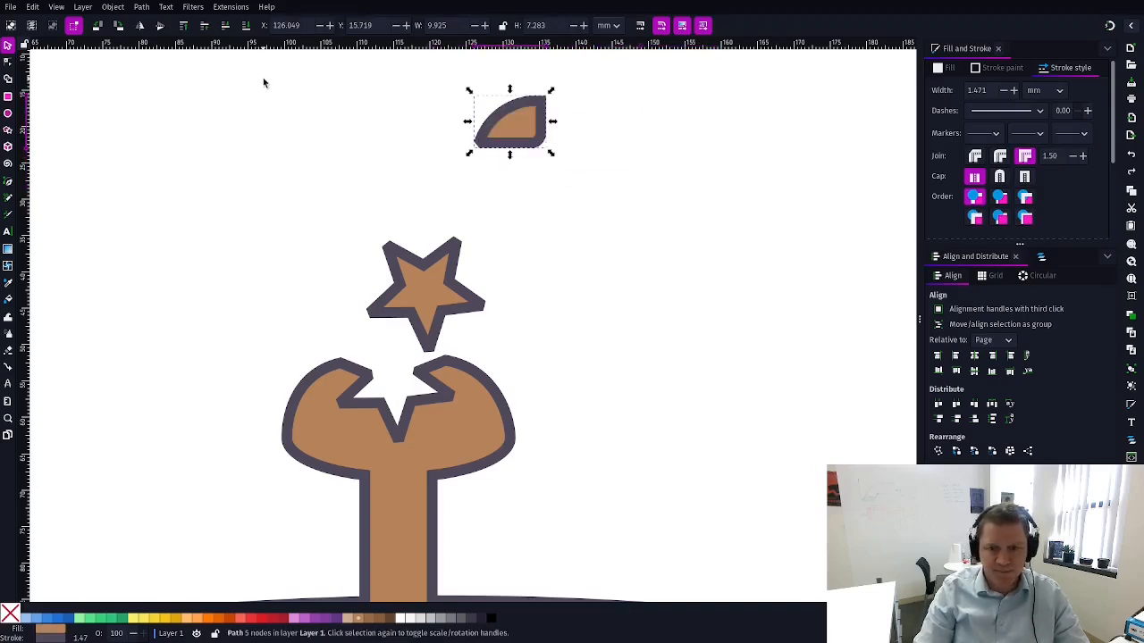
pyautogui.hotkey('ctrl', 'z')
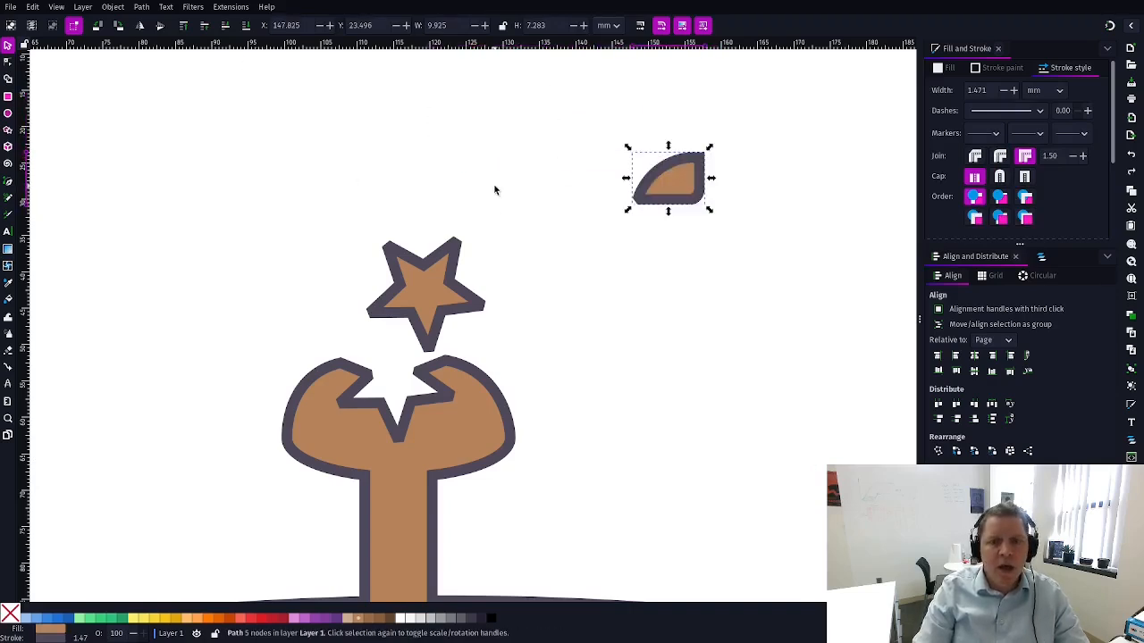
pyautogui.hotkey('ctrl', 'z')
# Step: Select the rectangle and circle together and apply Division to cut the rectangle along the circle's edge
pyautogui.moveTo(533, 105); pyautogui.dragTo(767, 288)
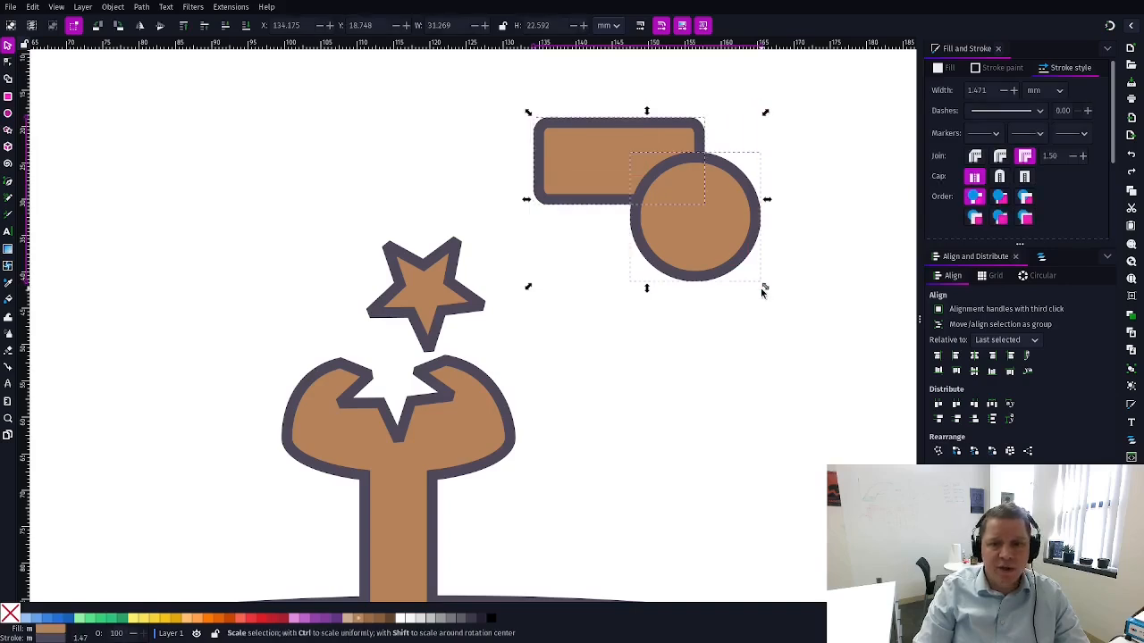
pyautogui.click(140, 8)
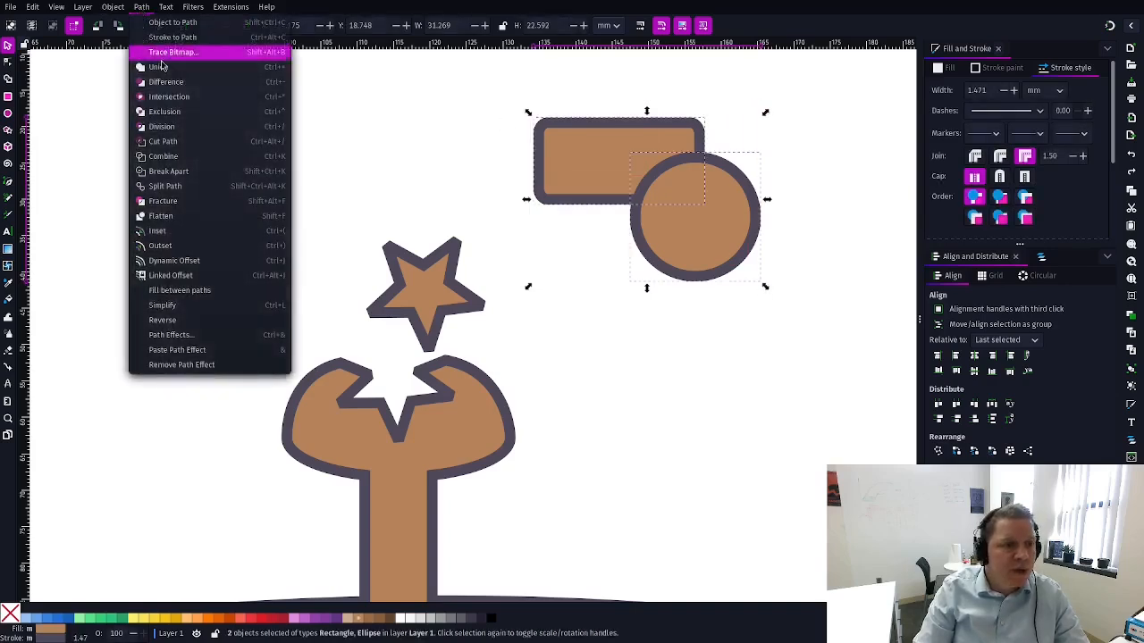
pyautogui.click(183, 128)
pyautogui.click(756, 109)
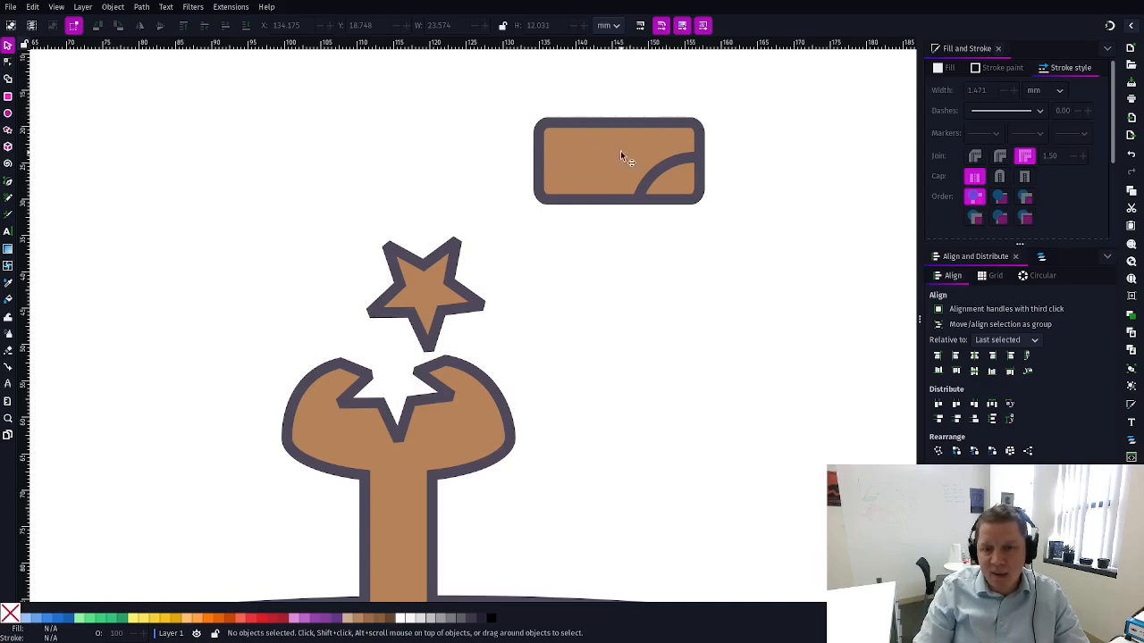
# Step: Move the notched rectangle up and to the left, and the small corner piece slightly down and to the right, leaving a gap between them
pyautogui.click(657, 162)
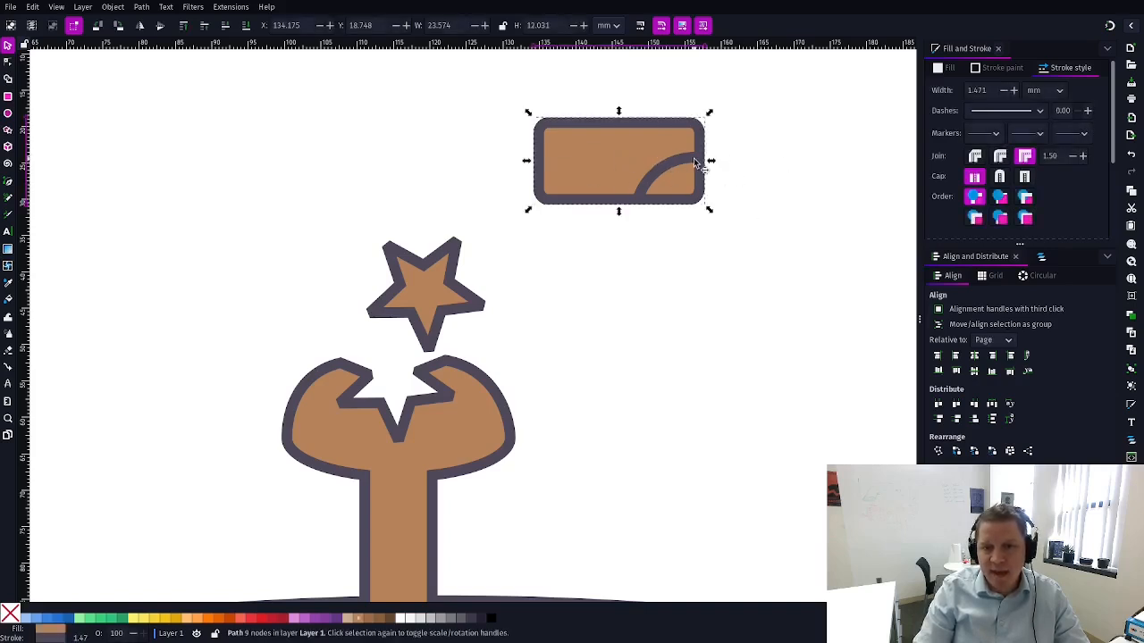
pyautogui.moveTo(636, 161); pyautogui.dragTo(518, 125)
pyautogui.moveTo(684, 181); pyautogui.dragTo(749, 214)
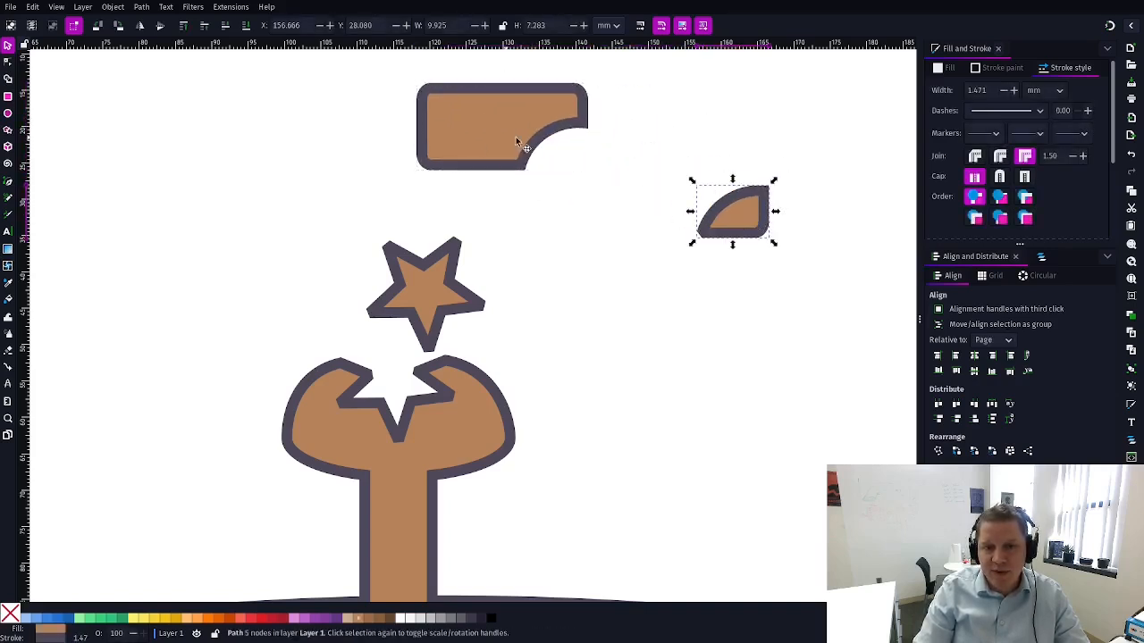
pyautogui.moveTo(518, 142); pyautogui.dragTo(672, 136)
pyautogui.hotkey('ctrl', 'z')
pyautogui.hotkey('ctrl', 'z')
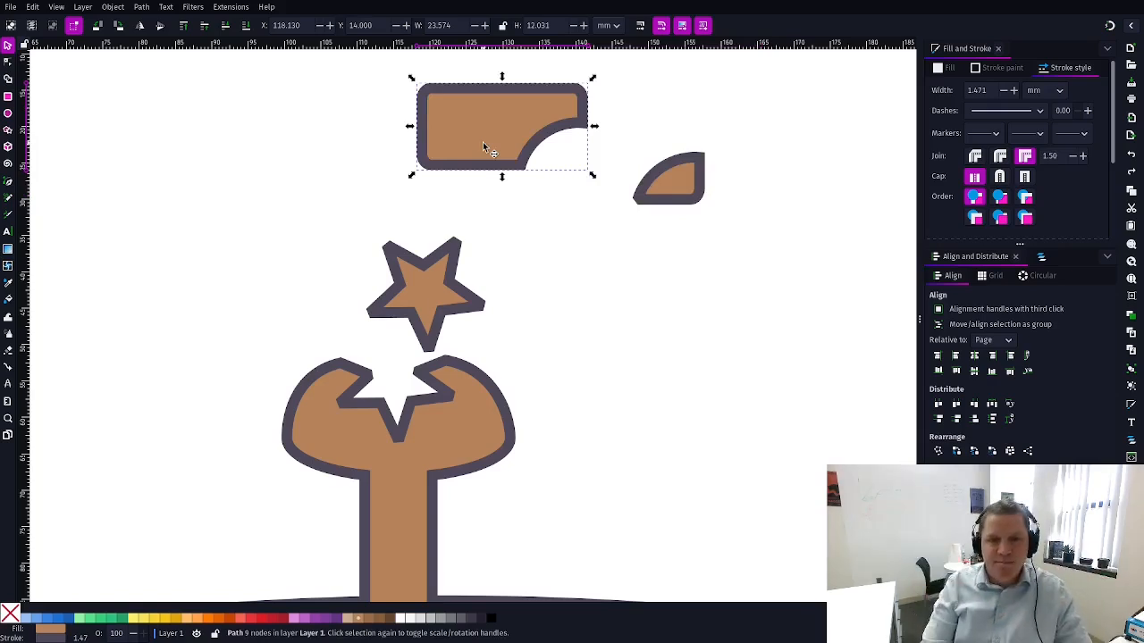
pyautogui.moveTo(536, 129); pyautogui.dragTo(705, 152)
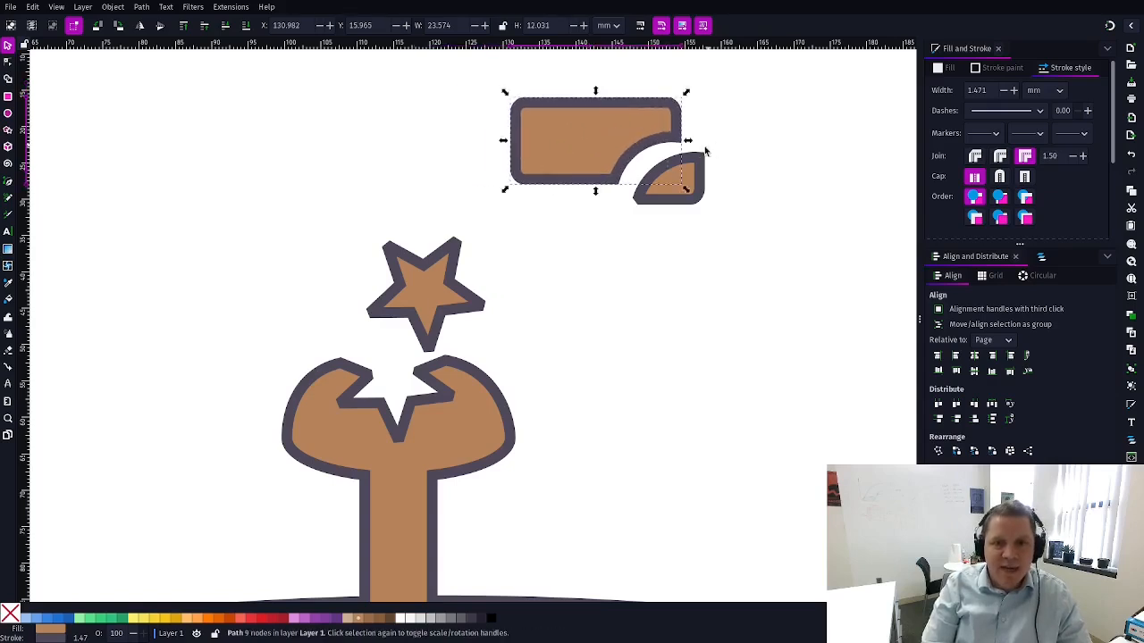
pyautogui.moveTo(707, 194); pyautogui.dragTo(720, 201)
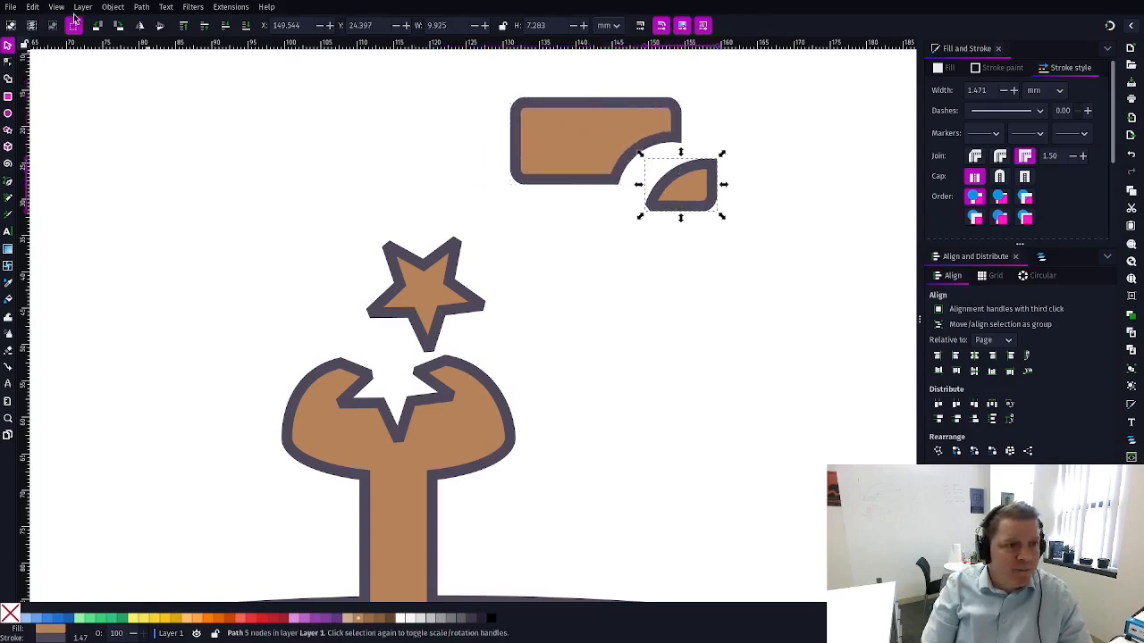
# Step: Undo the moves of the two divided pieces and the division itself
pyautogui.hotkey('ctrl', 'z')
pyautogui.hotkey('ctrl', 'z')
pyautogui.hotkey('ctrl', 'z')
pyautogui.hotkey('ctrl', 'z')
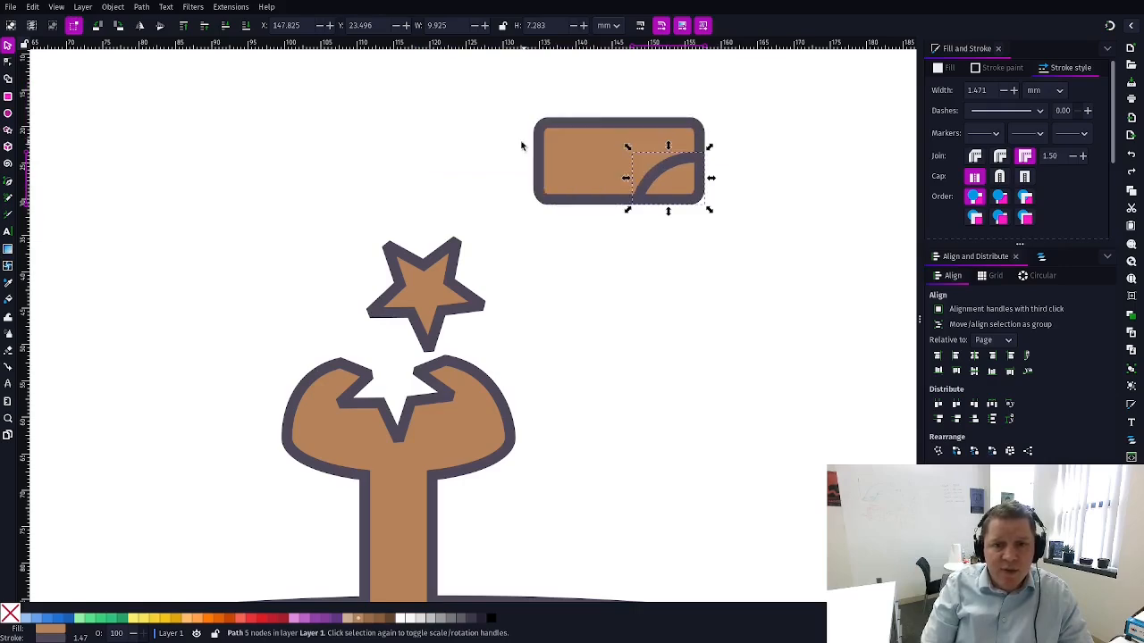
# Step: Select the rectangle and circle together, fracture them into separate pieces, and clear the selection
pyautogui.click(112, 6)
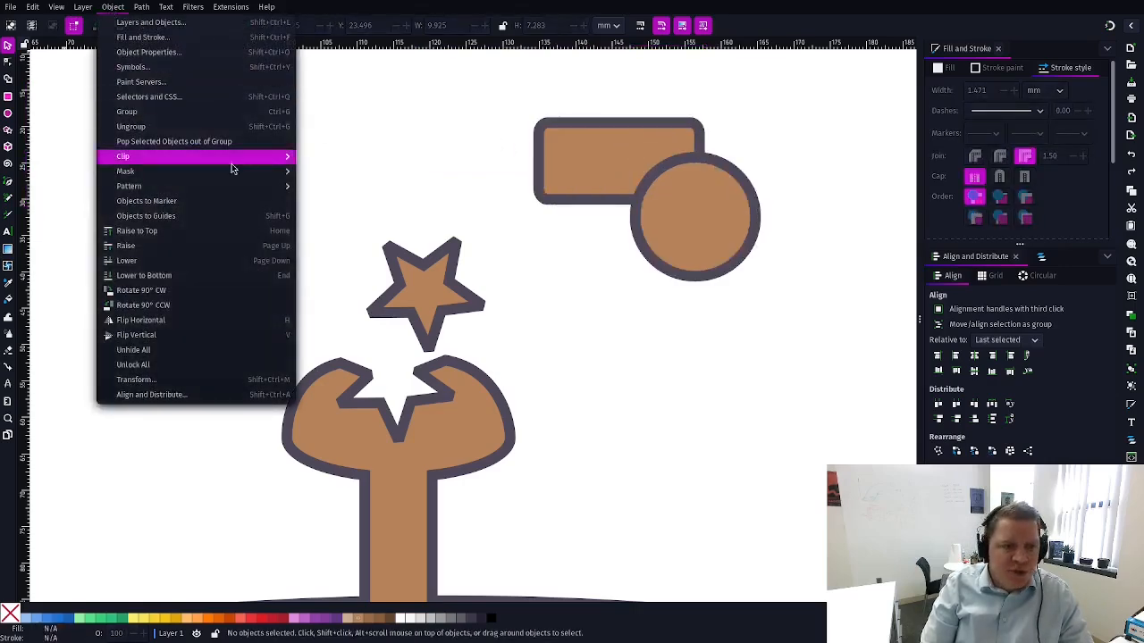
pyautogui.moveTo(143, 9)
pyautogui.click(603, 128)
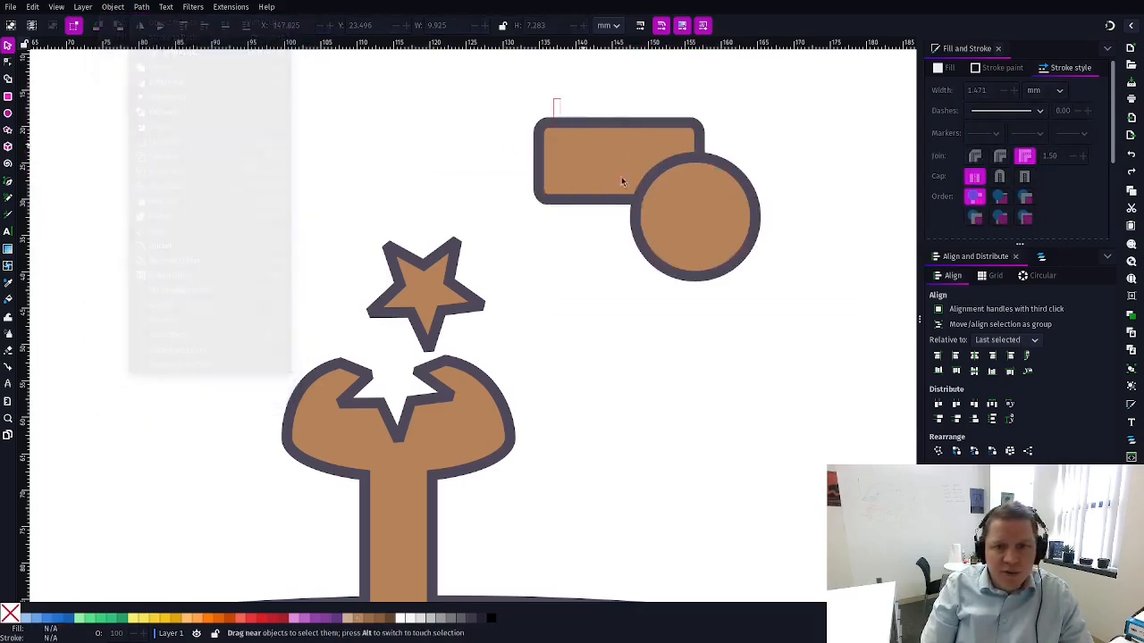
pyautogui.moveTo(554, 101); pyautogui.dragTo(862, 311)
pyautogui.click(143, 7)
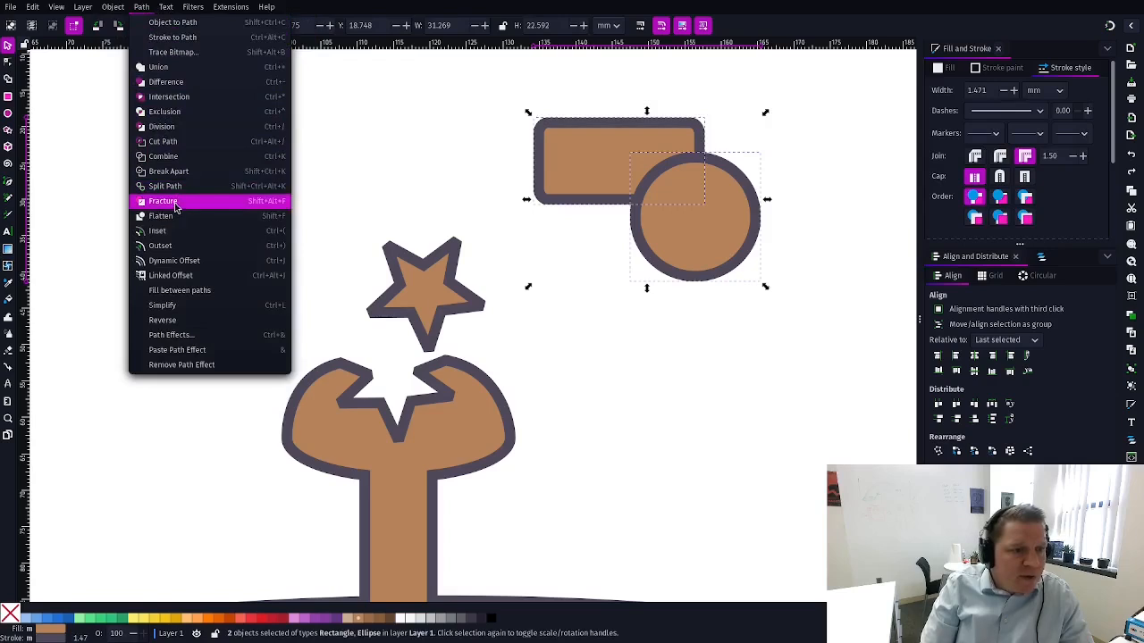
pyautogui.click(172, 202)
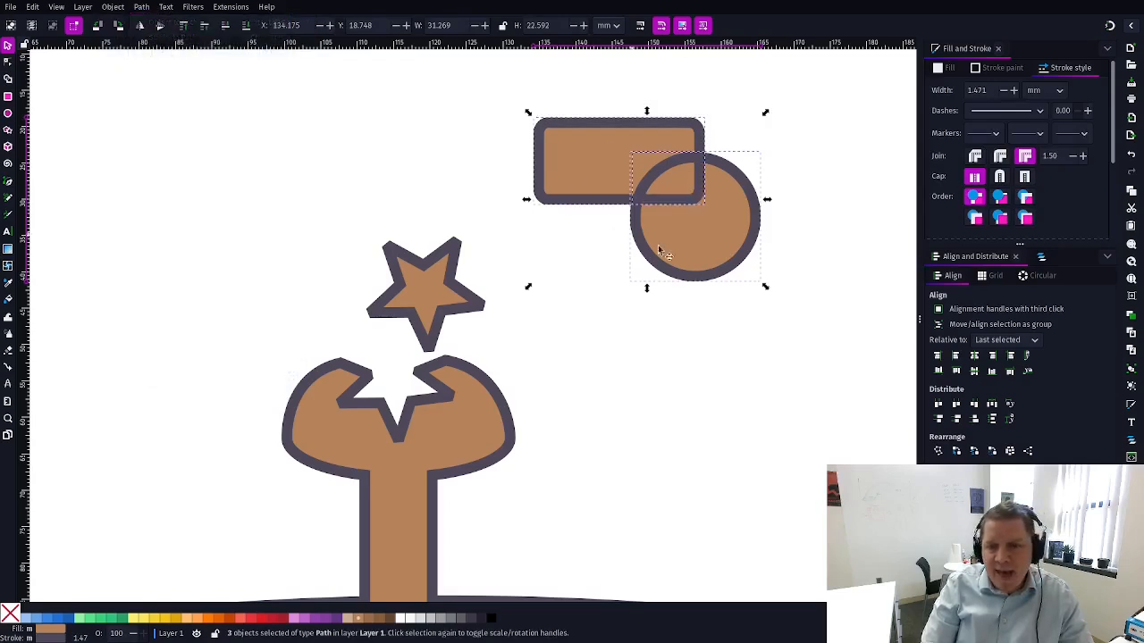
pyautogui.click(801, 154)
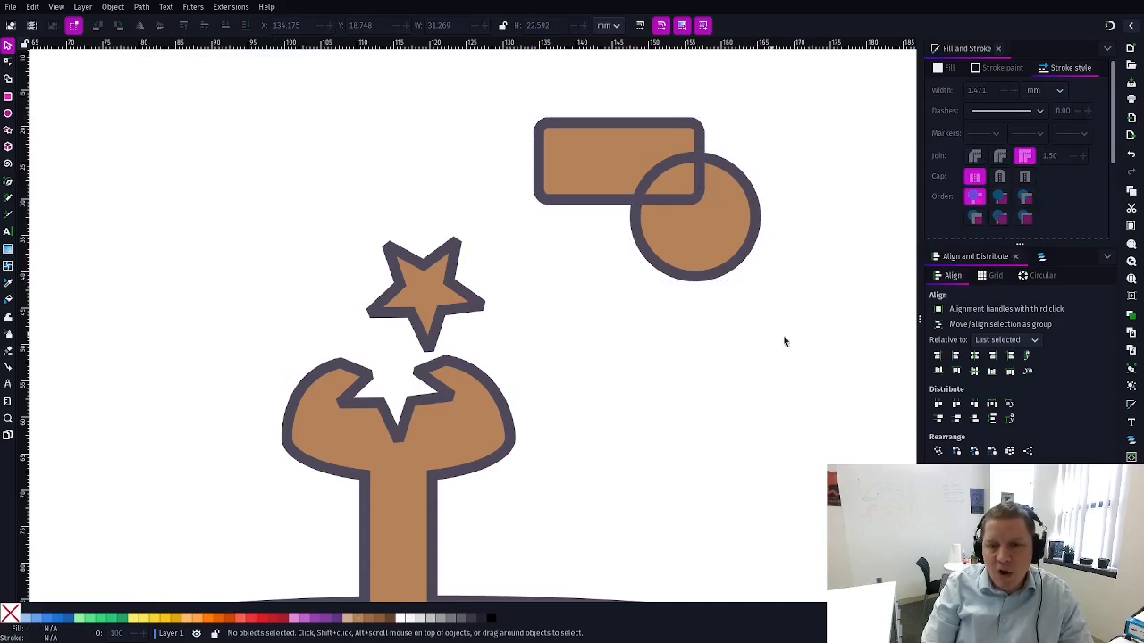
# Step: Pull the fractured pieces apart: notched rectangle up-left, notched circle down-right, and the overlap piece up and to the right
pyautogui.moveTo(642, 153); pyautogui.dragTo(618, 141)
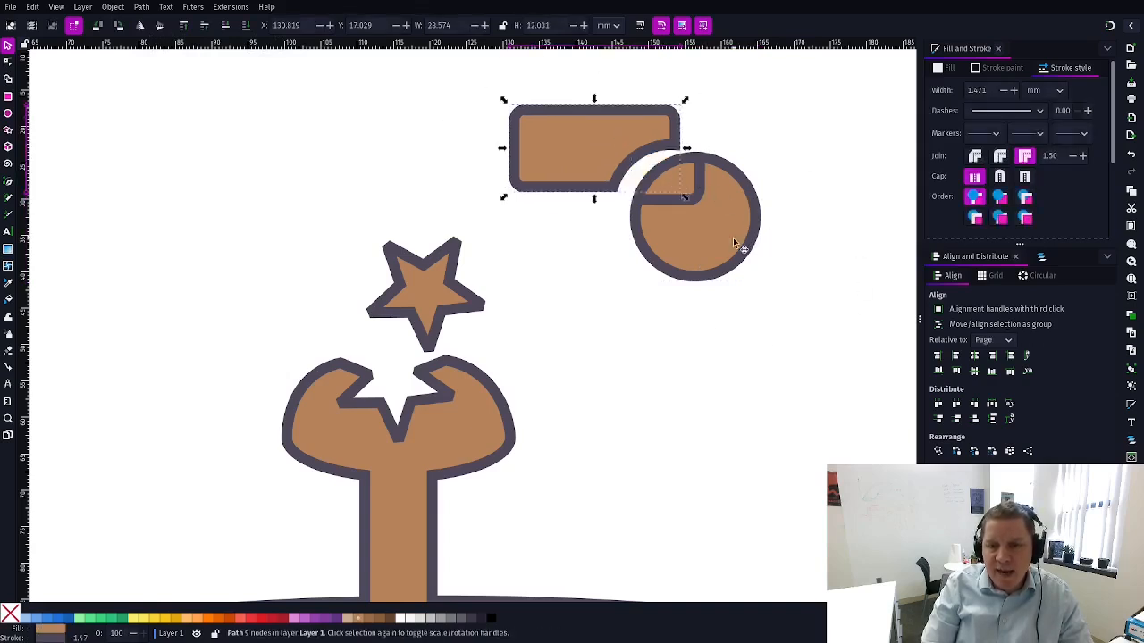
pyautogui.moveTo(735, 245); pyautogui.dragTo(756, 277)
pyautogui.moveTo(687, 178); pyautogui.dragTo(753, 128)
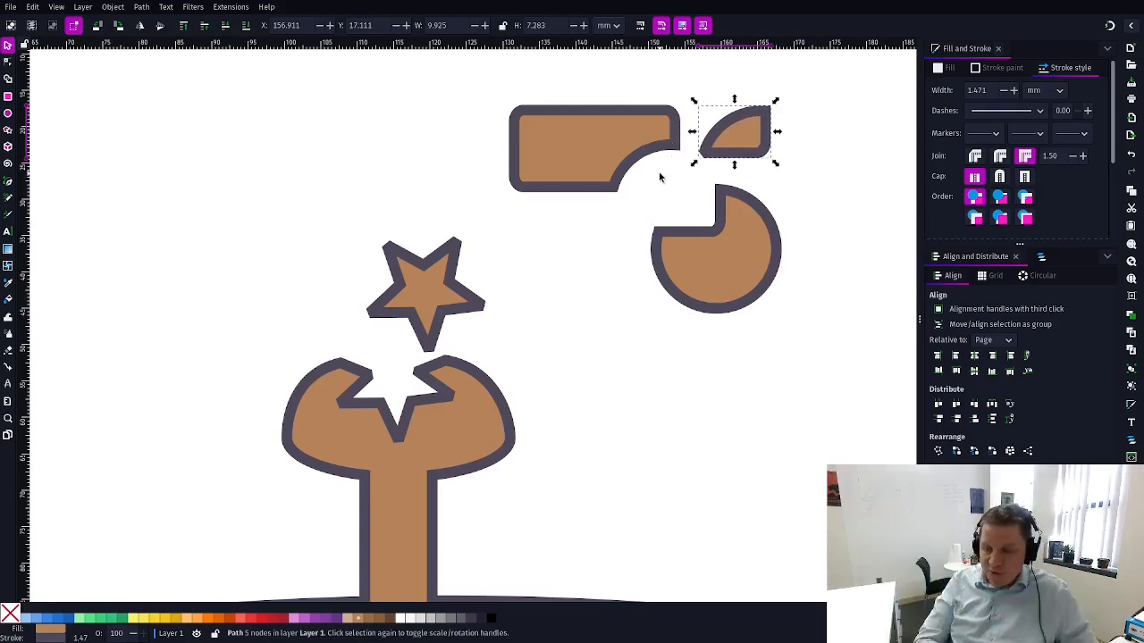
# Step: Undo the piece moves and the fracture to restore the whole rectangle and circle
pyautogui.hotkey('ctrl', 'z')
pyautogui.hotkey('ctrl', 'z')
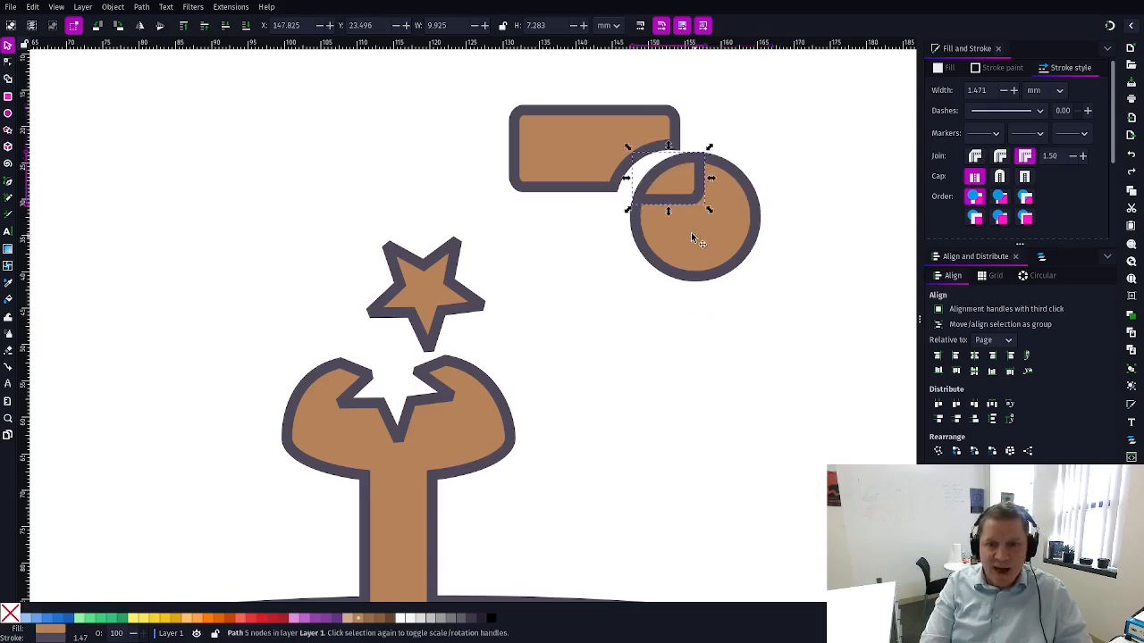
pyautogui.hotkey('ctrl', 'z')
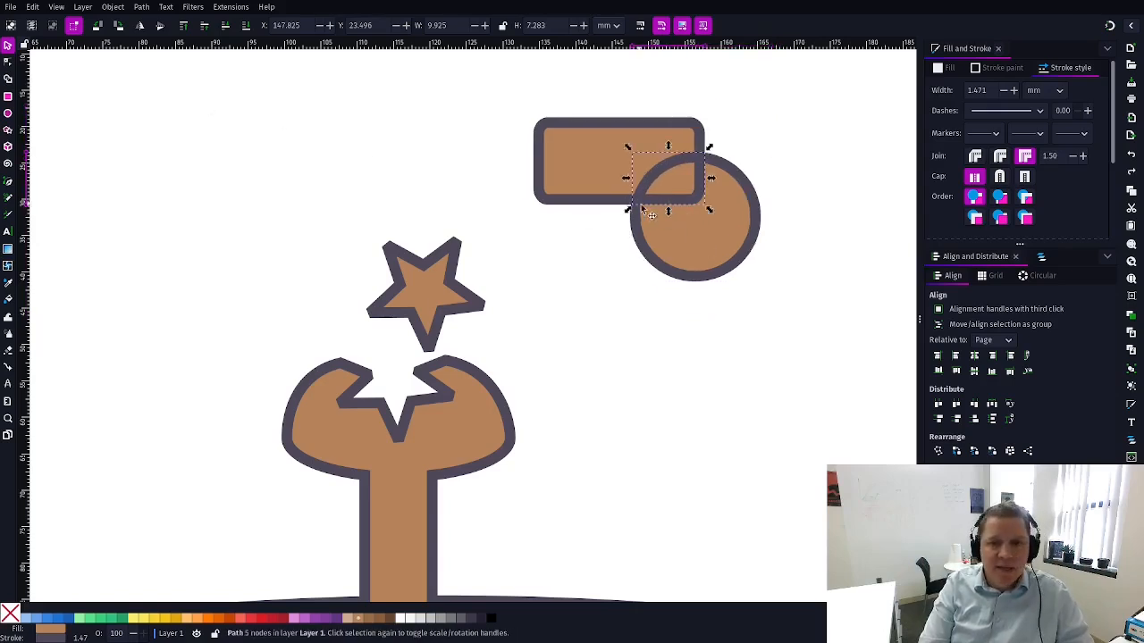
pyautogui.press('Escape')
# Step: Duplicate the circle and place the two copies overlapping the rectangle's right end and its lower-left corner
pyautogui.moveTo(731, 246); pyautogui.dragTo(843, 262)
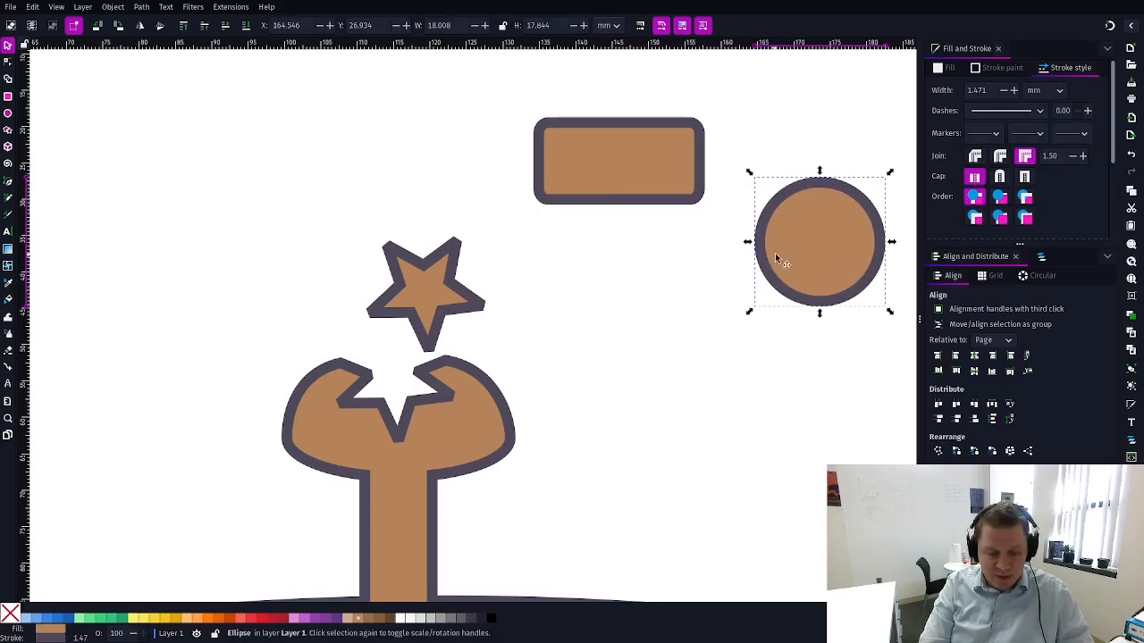
pyautogui.hotkey('ctrl', 'd')
pyautogui.moveTo(796, 234); pyautogui.dragTo(698, 147)
# Step: Select the rectangle and both circles without the star, fracture them, and clear the selection
pyautogui.moveTo(436, 83); pyautogui.dragTo(804, 276)
pyautogui.keyDown('shift'); pyautogui.click(426, 282); pyautogui.keyUp('shift')
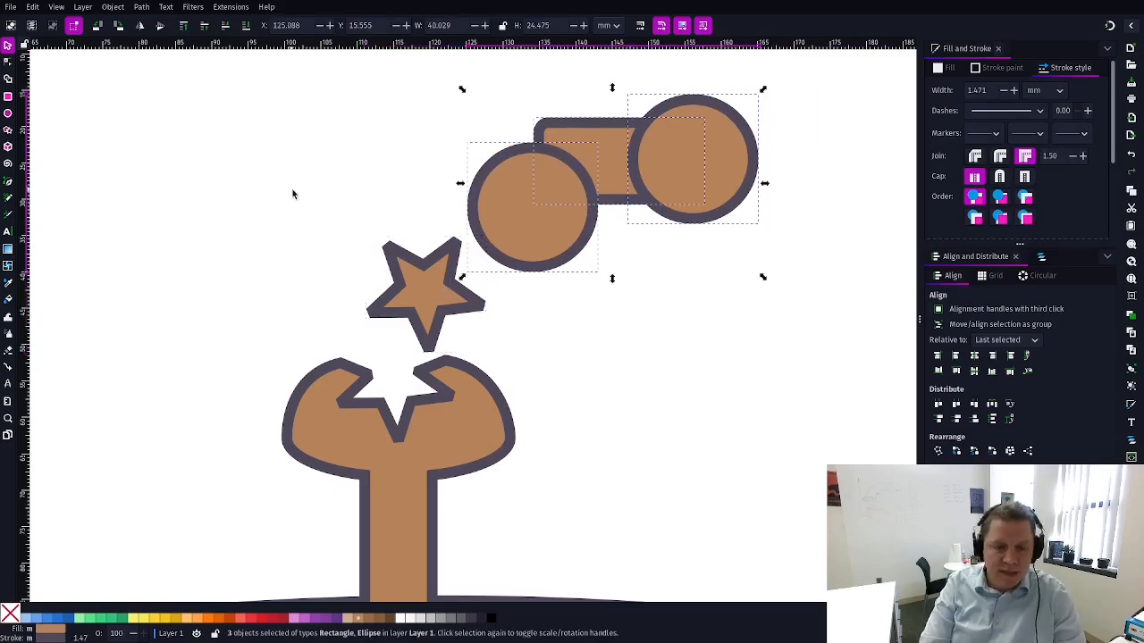
pyautogui.click(141, 6)
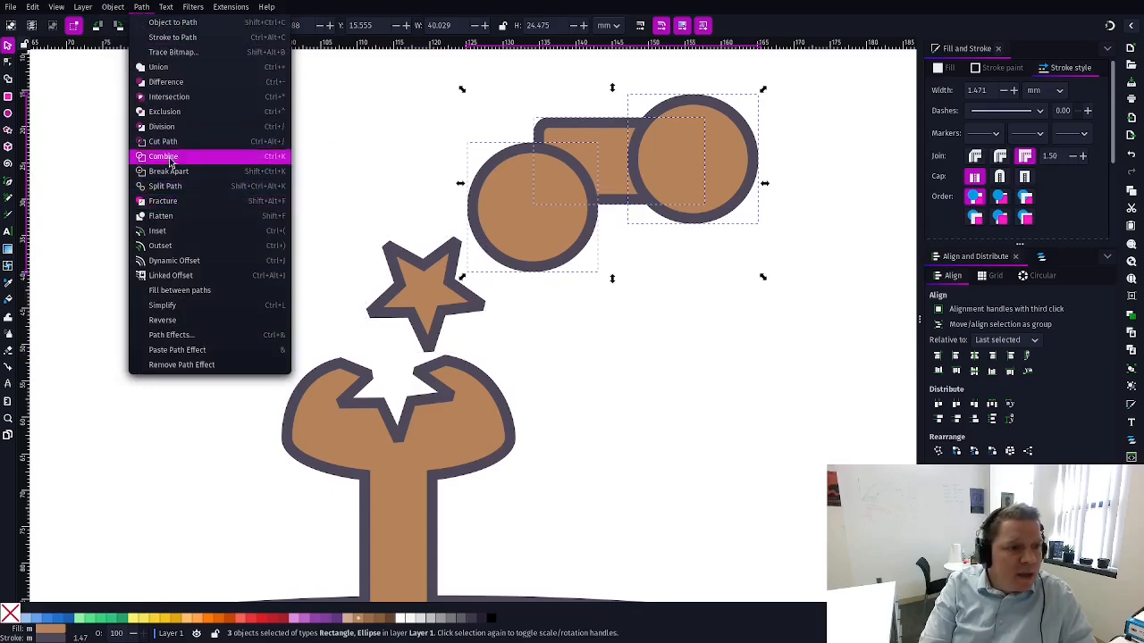
pyautogui.click(185, 204)
pyautogui.press('Escape')
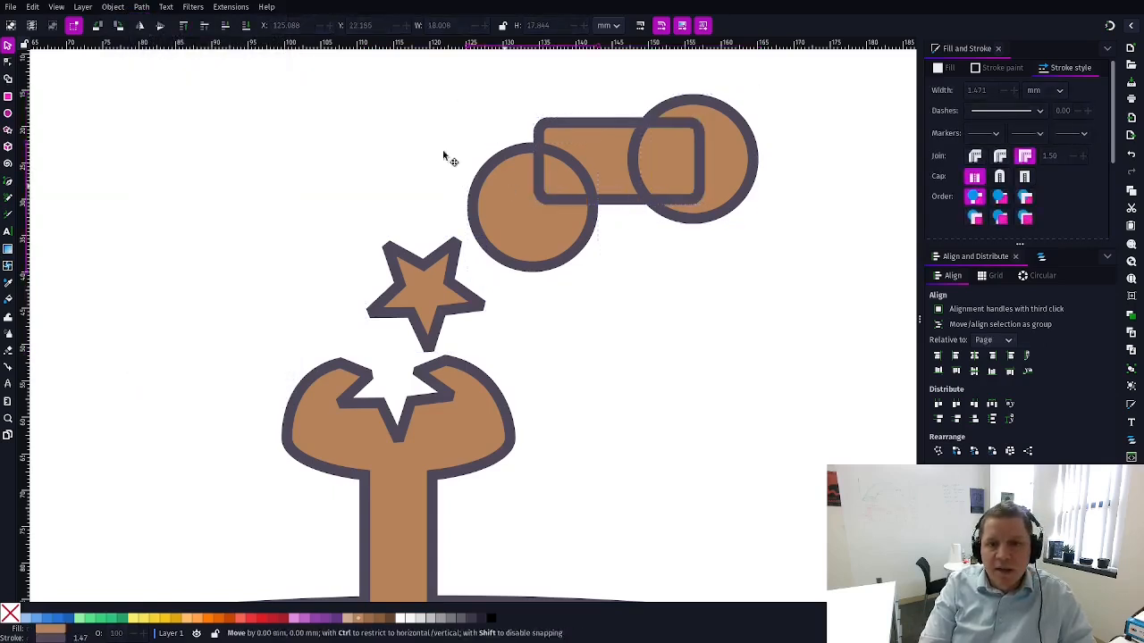
# Step: Move the fractured circle, rectangle and overlap pieces apart so that all five stand separately above and beside the star
pyautogui.moveTo(509, 223); pyautogui.dragTo(409, 180)
pyautogui.moveTo(577, 173); pyautogui.dragTo(577, 204)
pyautogui.moveTo(593, 152); pyautogui.dragTo(548, 108)
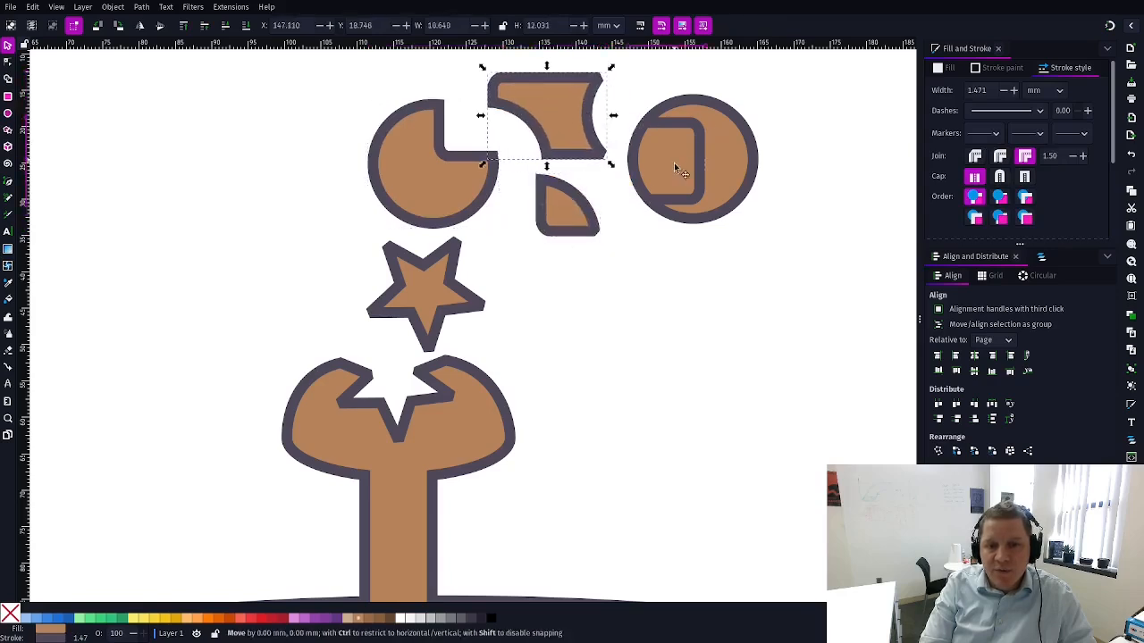
pyautogui.moveTo(674, 163); pyautogui.dragTo(673, 279)
pyautogui.moveTo(709, 155); pyautogui.dragTo(773, 149)
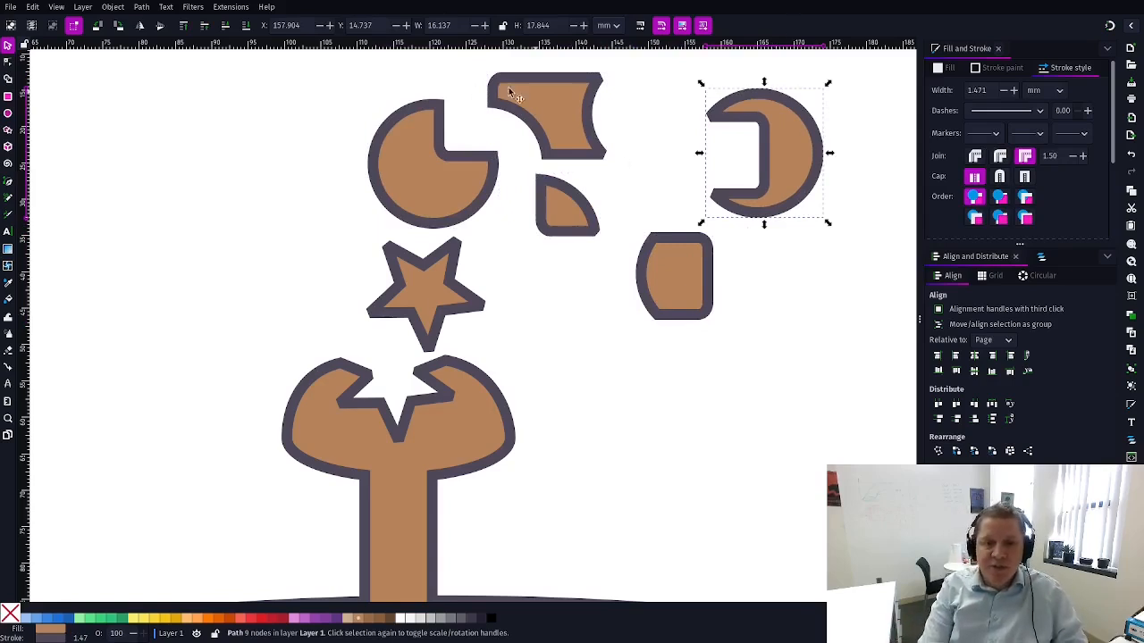
# Step: Move the notched circle to the upper left of the star, at about X 90 mm, Y 20 mm, and deselect it
pyautogui.moveTo(424, 174); pyautogui.dragTo(413, 148)
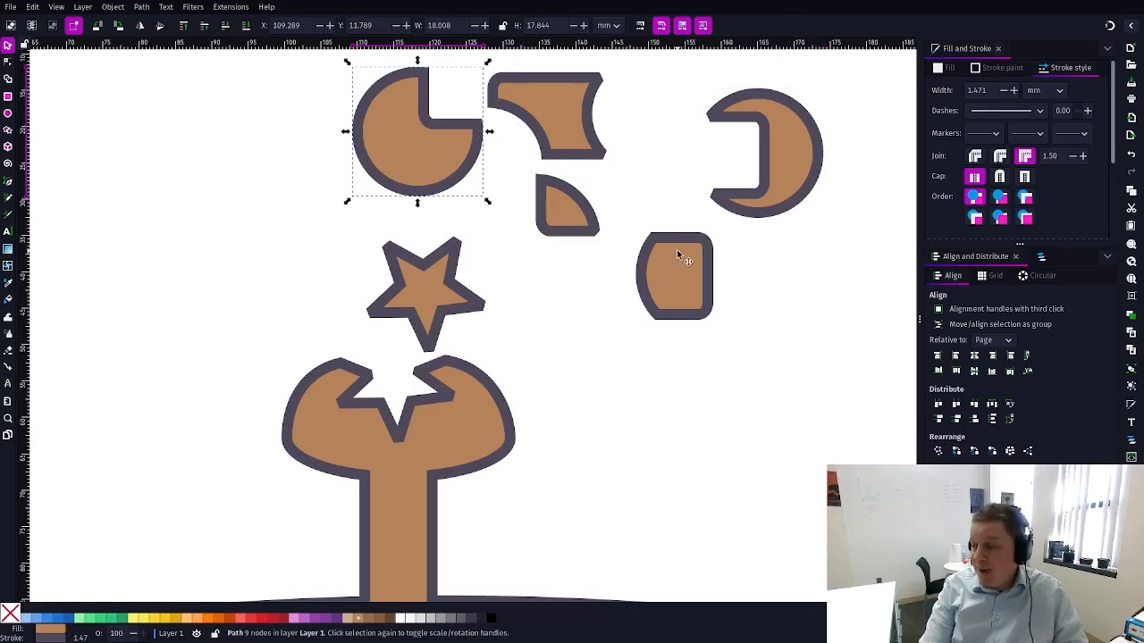
pyautogui.scroll(-2, 677, 255)
pyautogui.keyDown('ctrl'); pyautogui.scroll(-1, 567, 338); pyautogui.keyUp('ctrl')
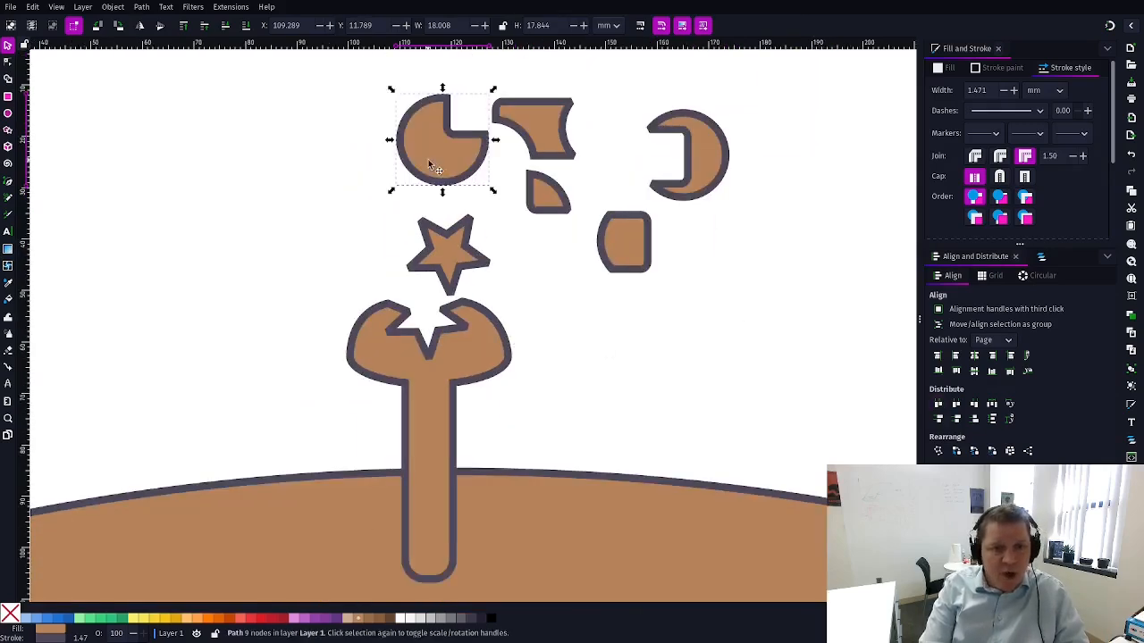
pyautogui.moveTo(429, 164); pyautogui.dragTo(331, 205)
pyautogui.click(614, 297)
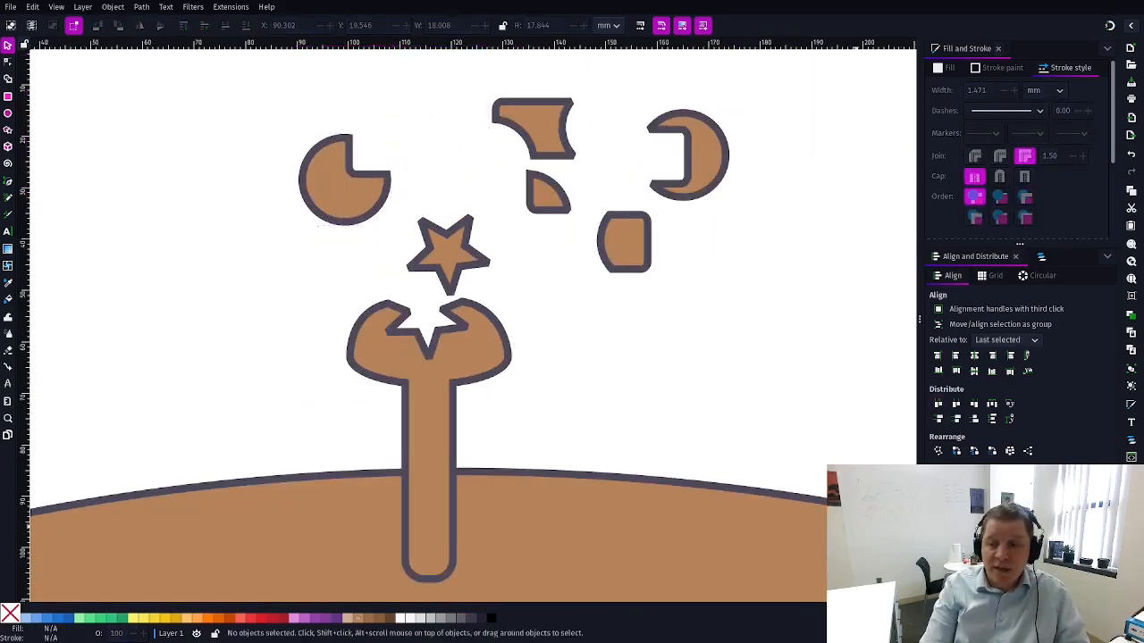